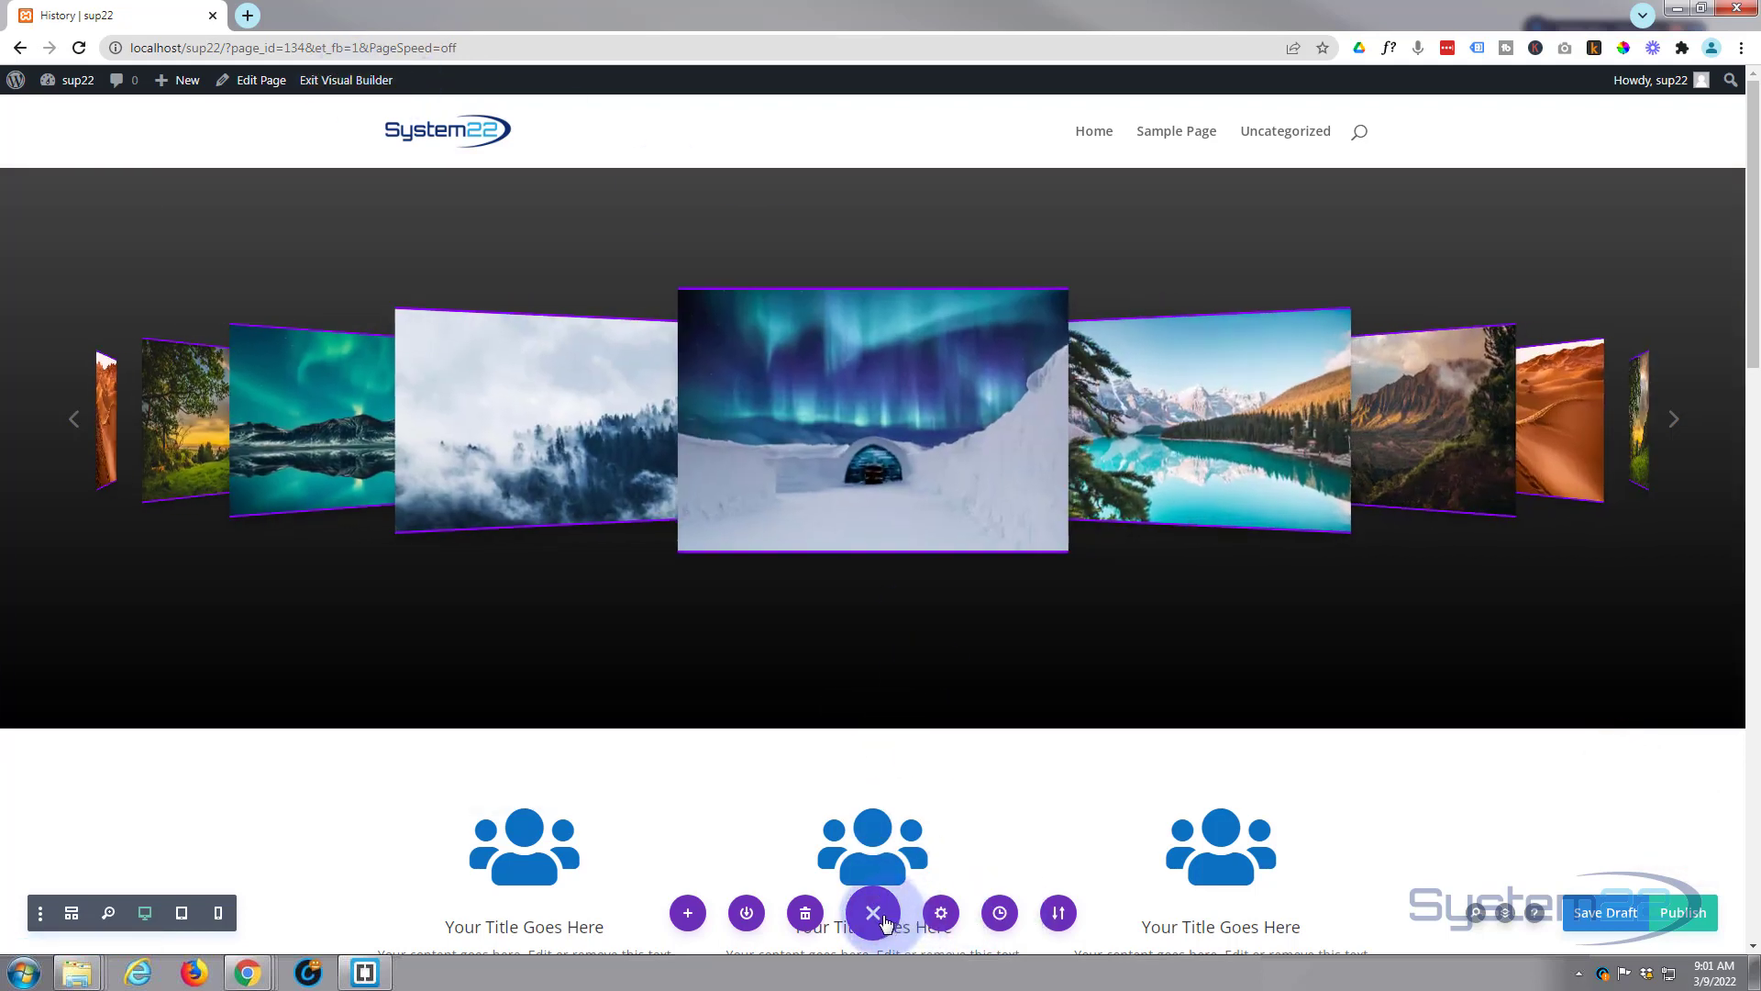
# Collapse and restore the page settings bar, then browse the Editing History states from Cleared Layout to Removed Section
pyautogui.click(876, 915)
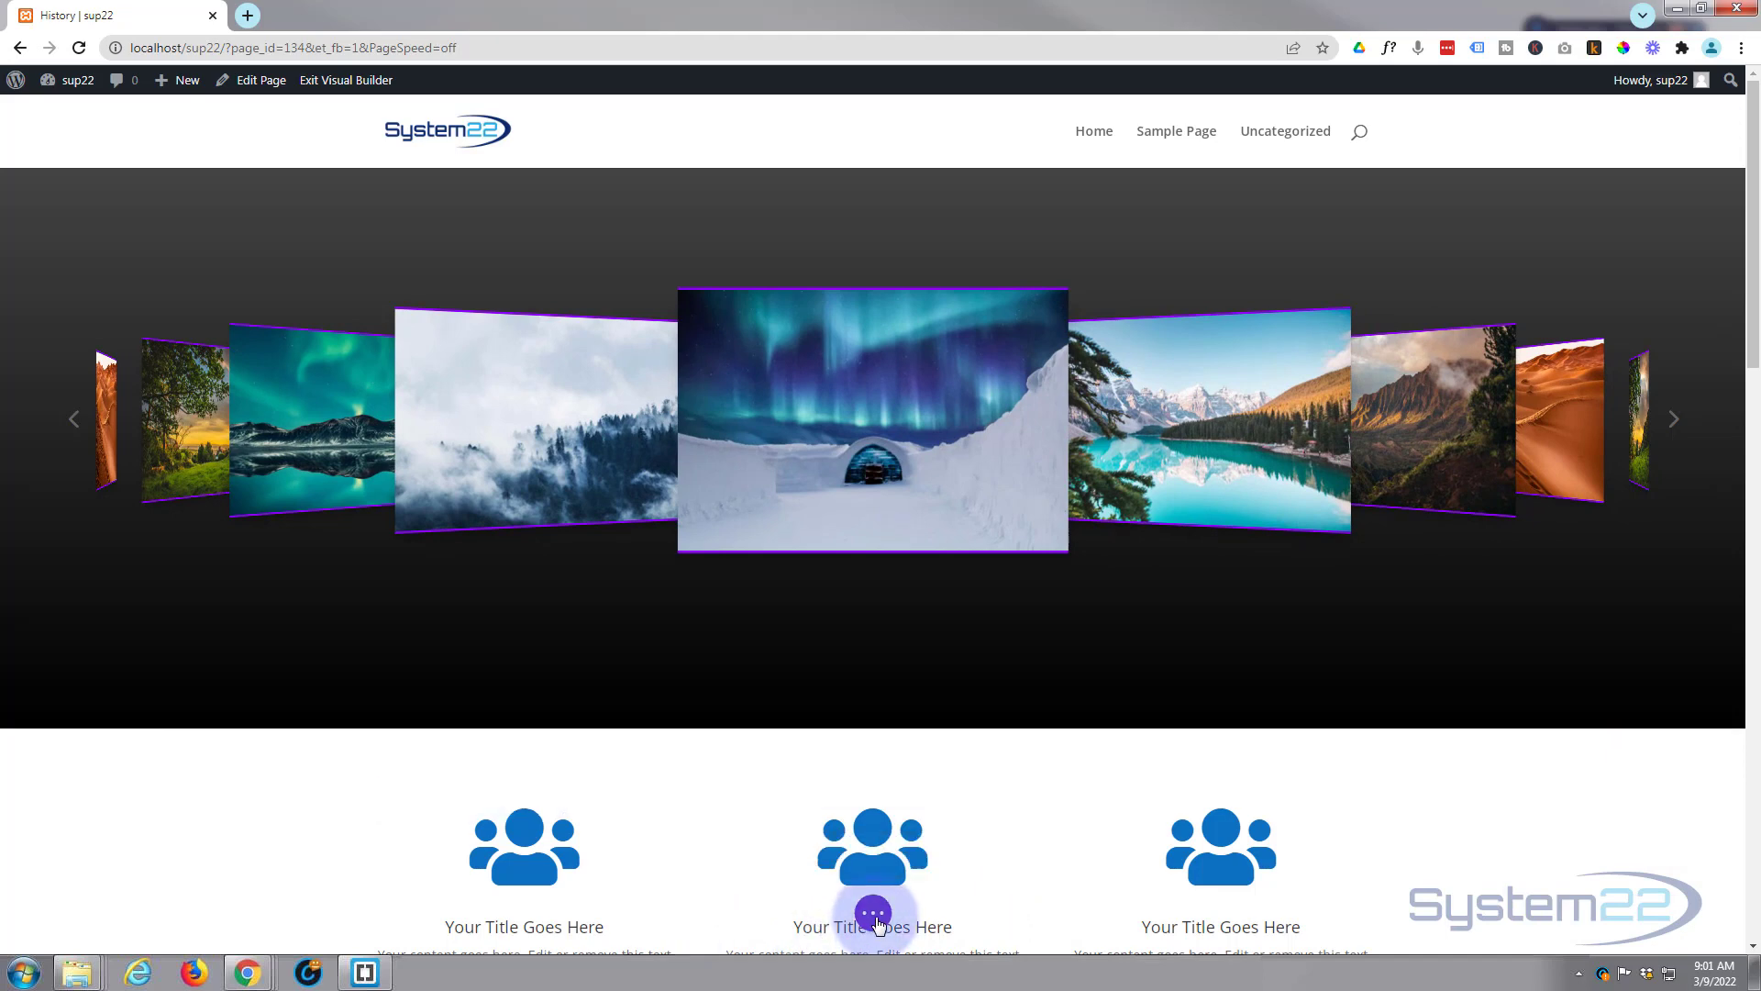
pyautogui.click(874, 915)
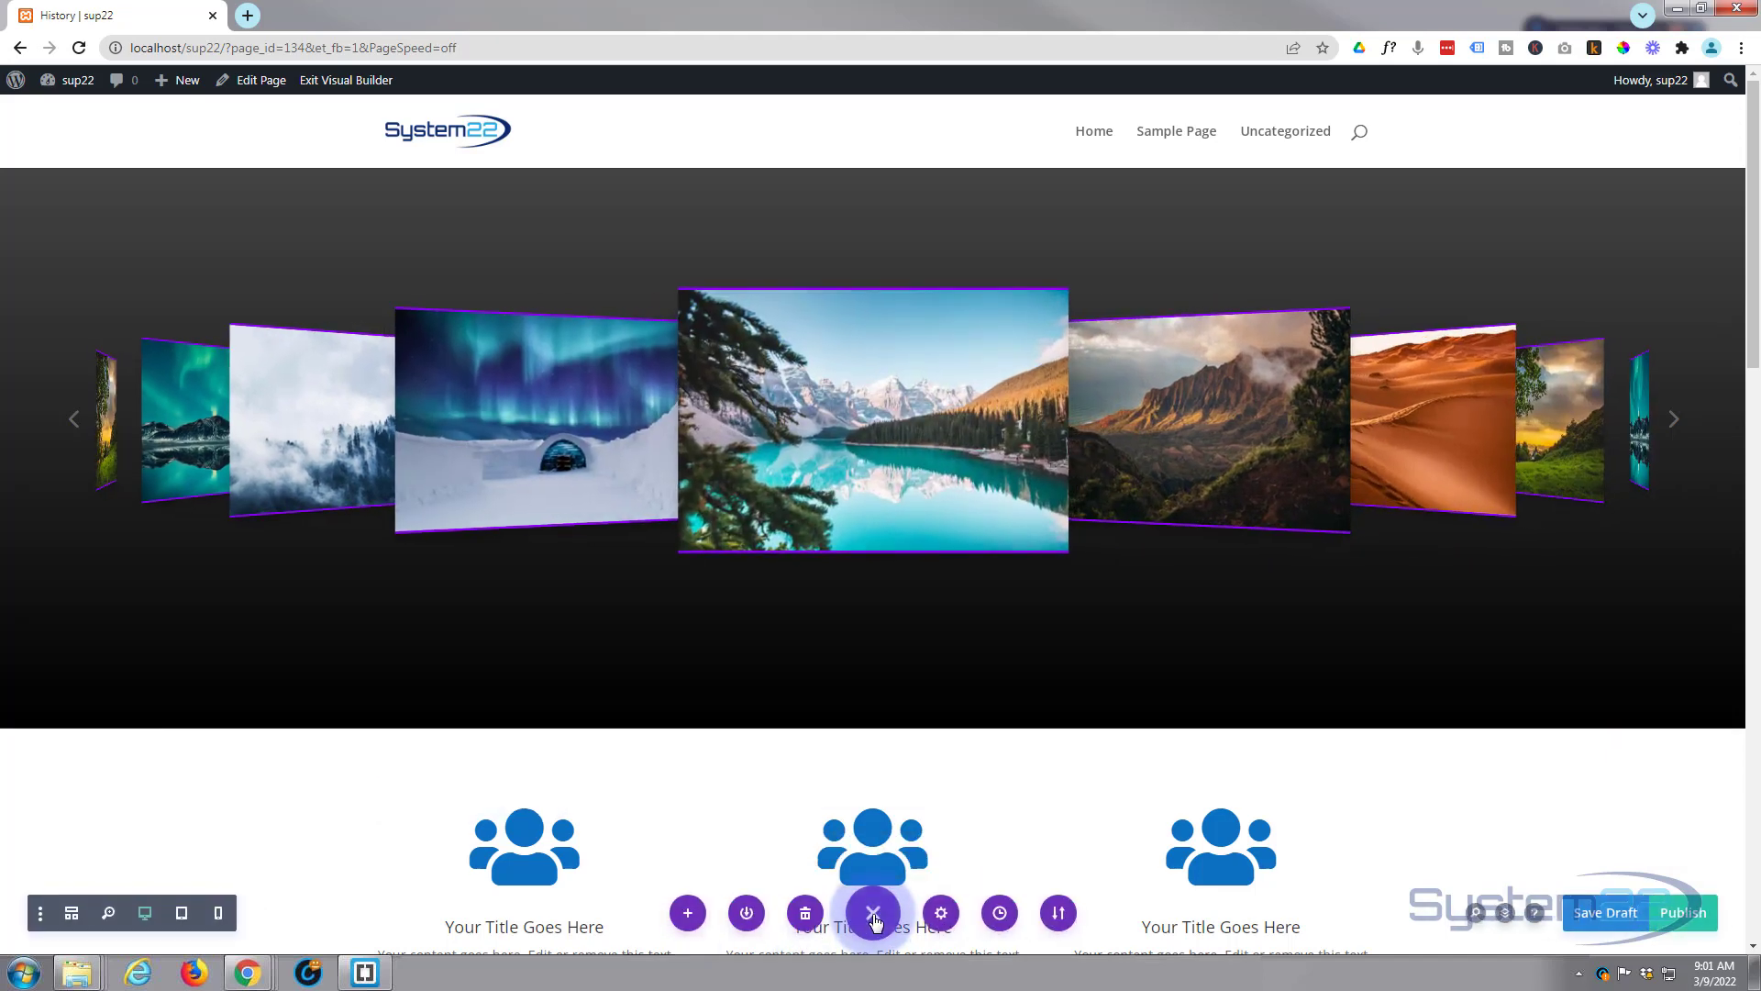
pyautogui.click(1001, 914)
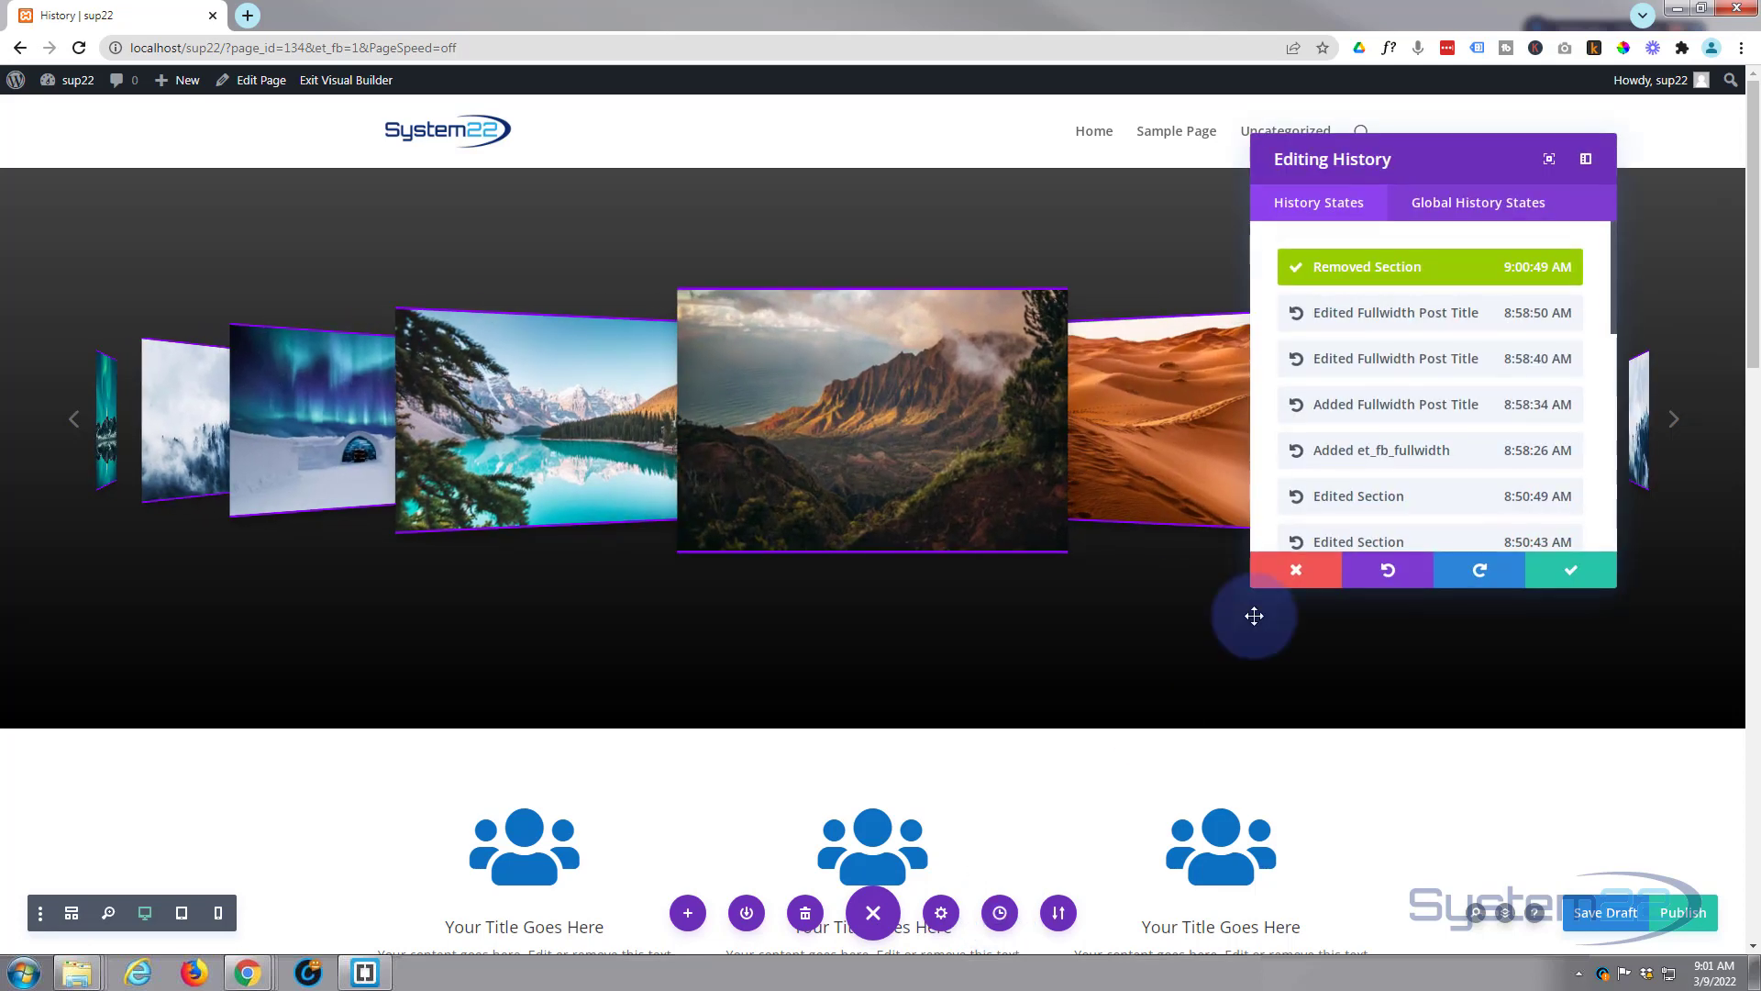
pyautogui.scroll(-3, 1478, 316)
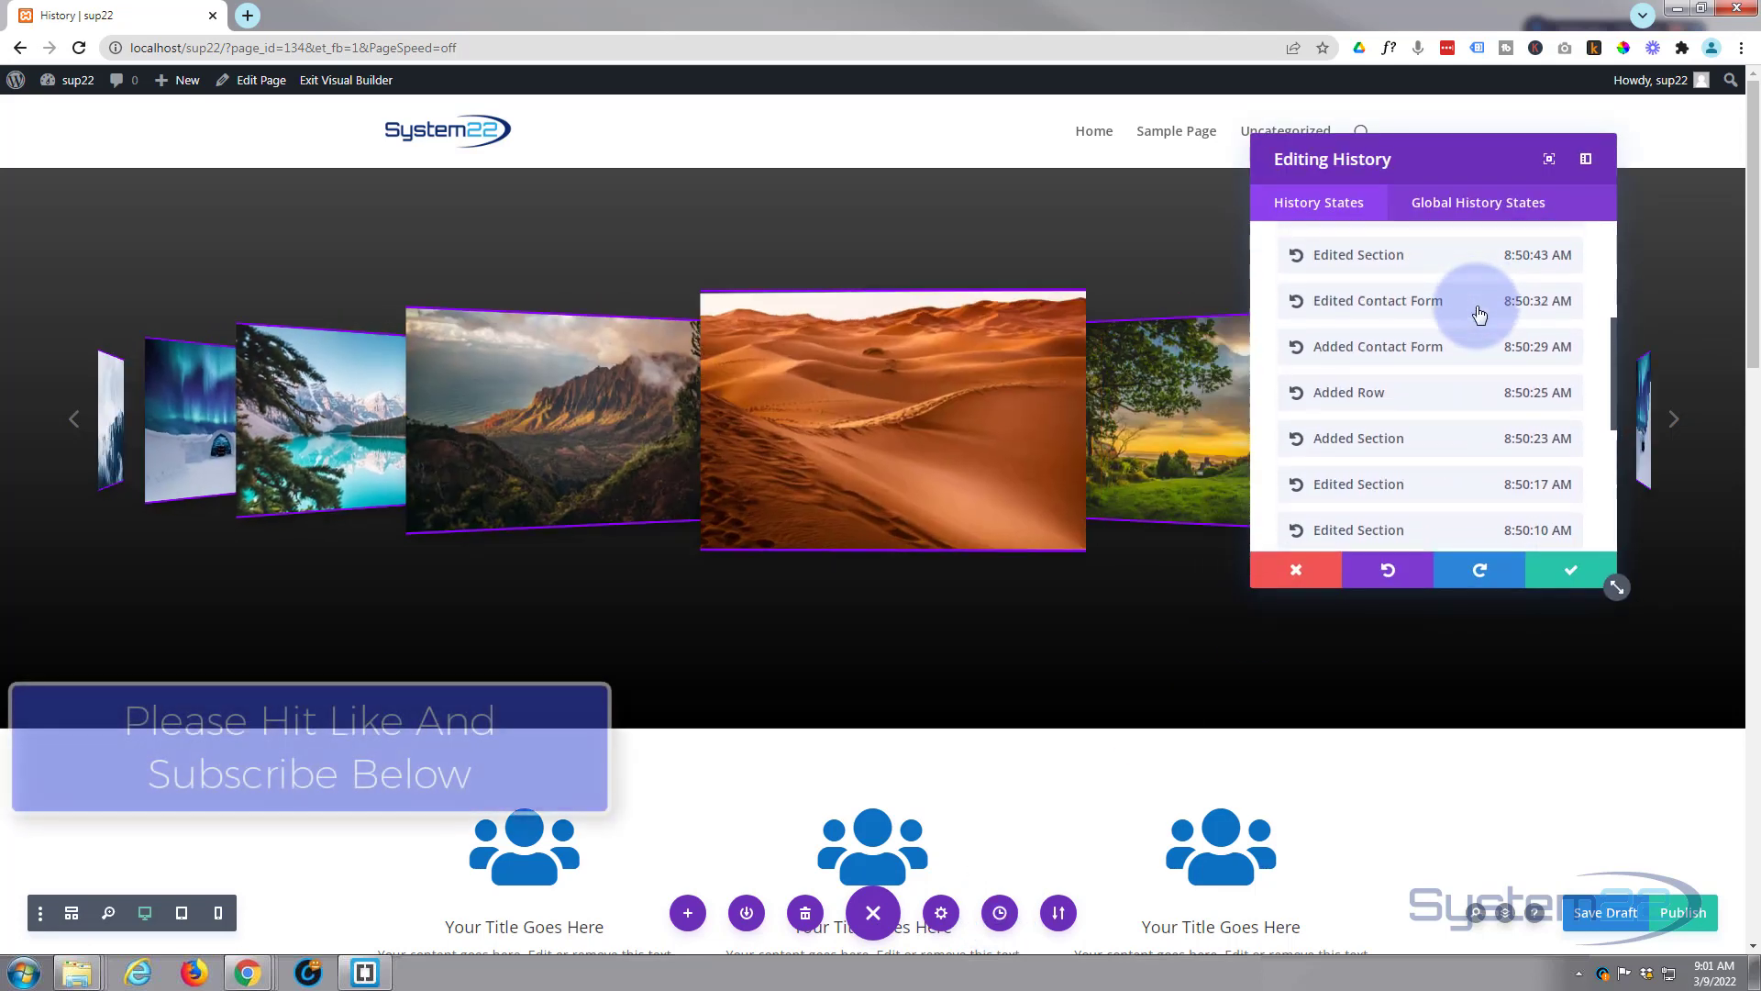
pyautogui.scroll(-5, 1477, 315)
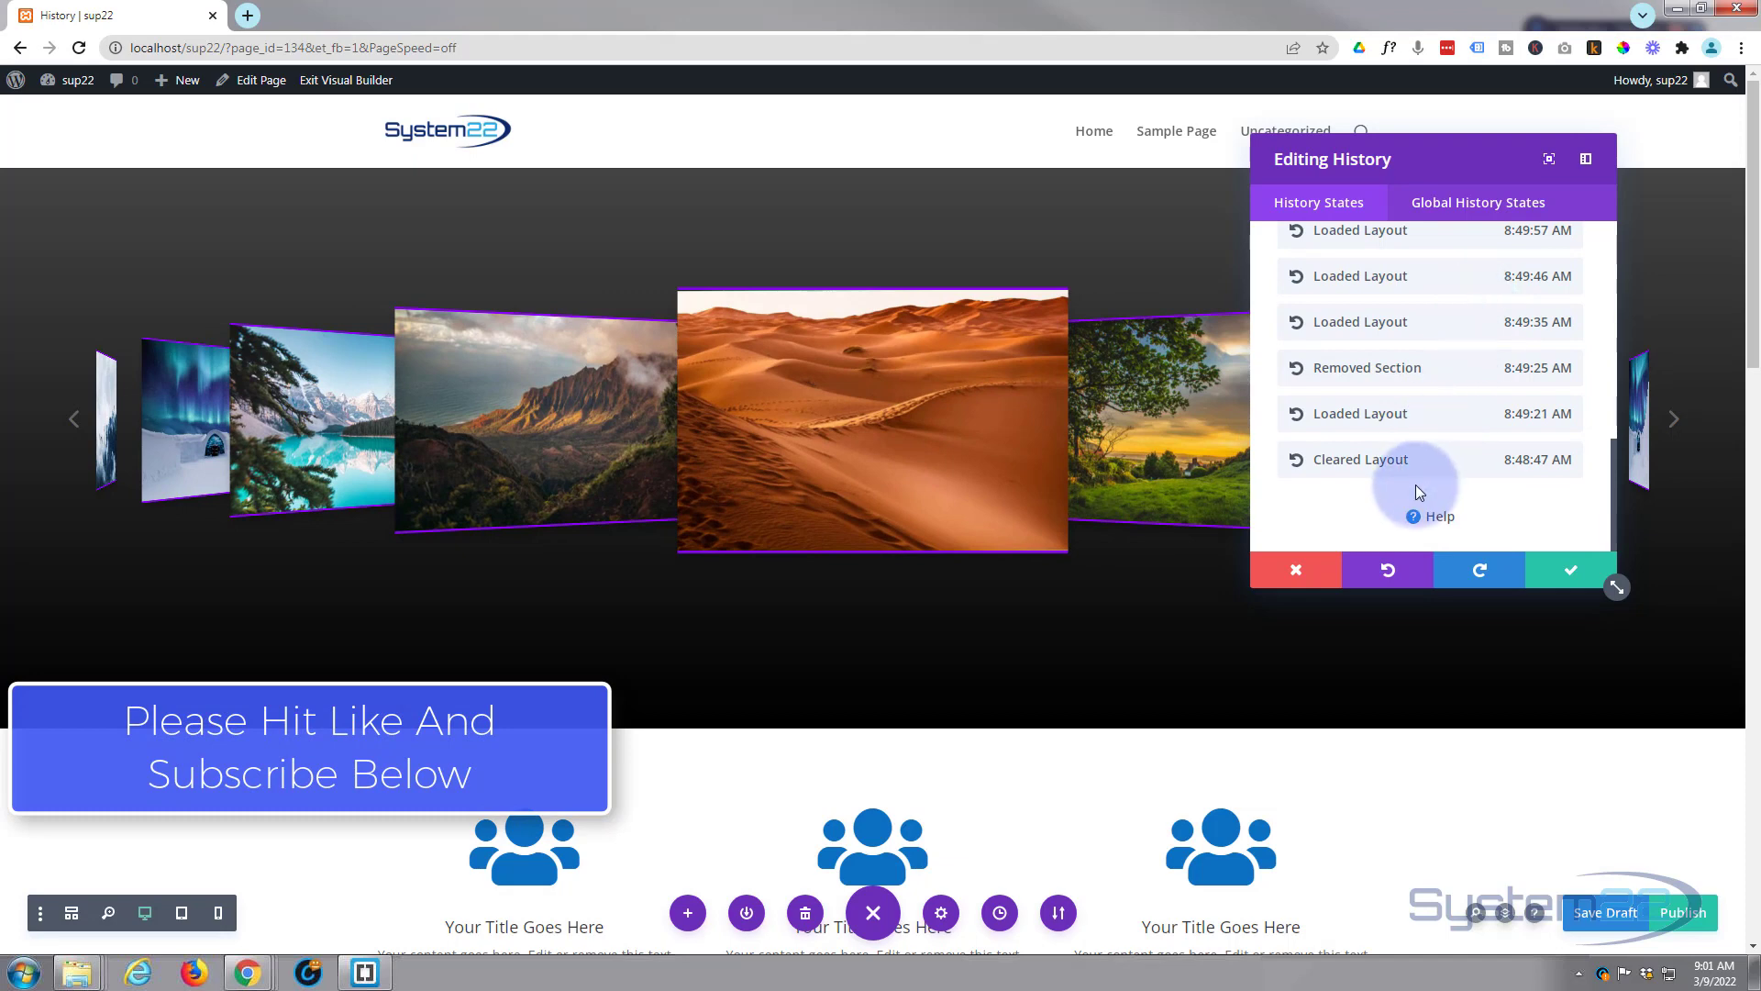
pyautogui.scroll(8, 1415, 486)
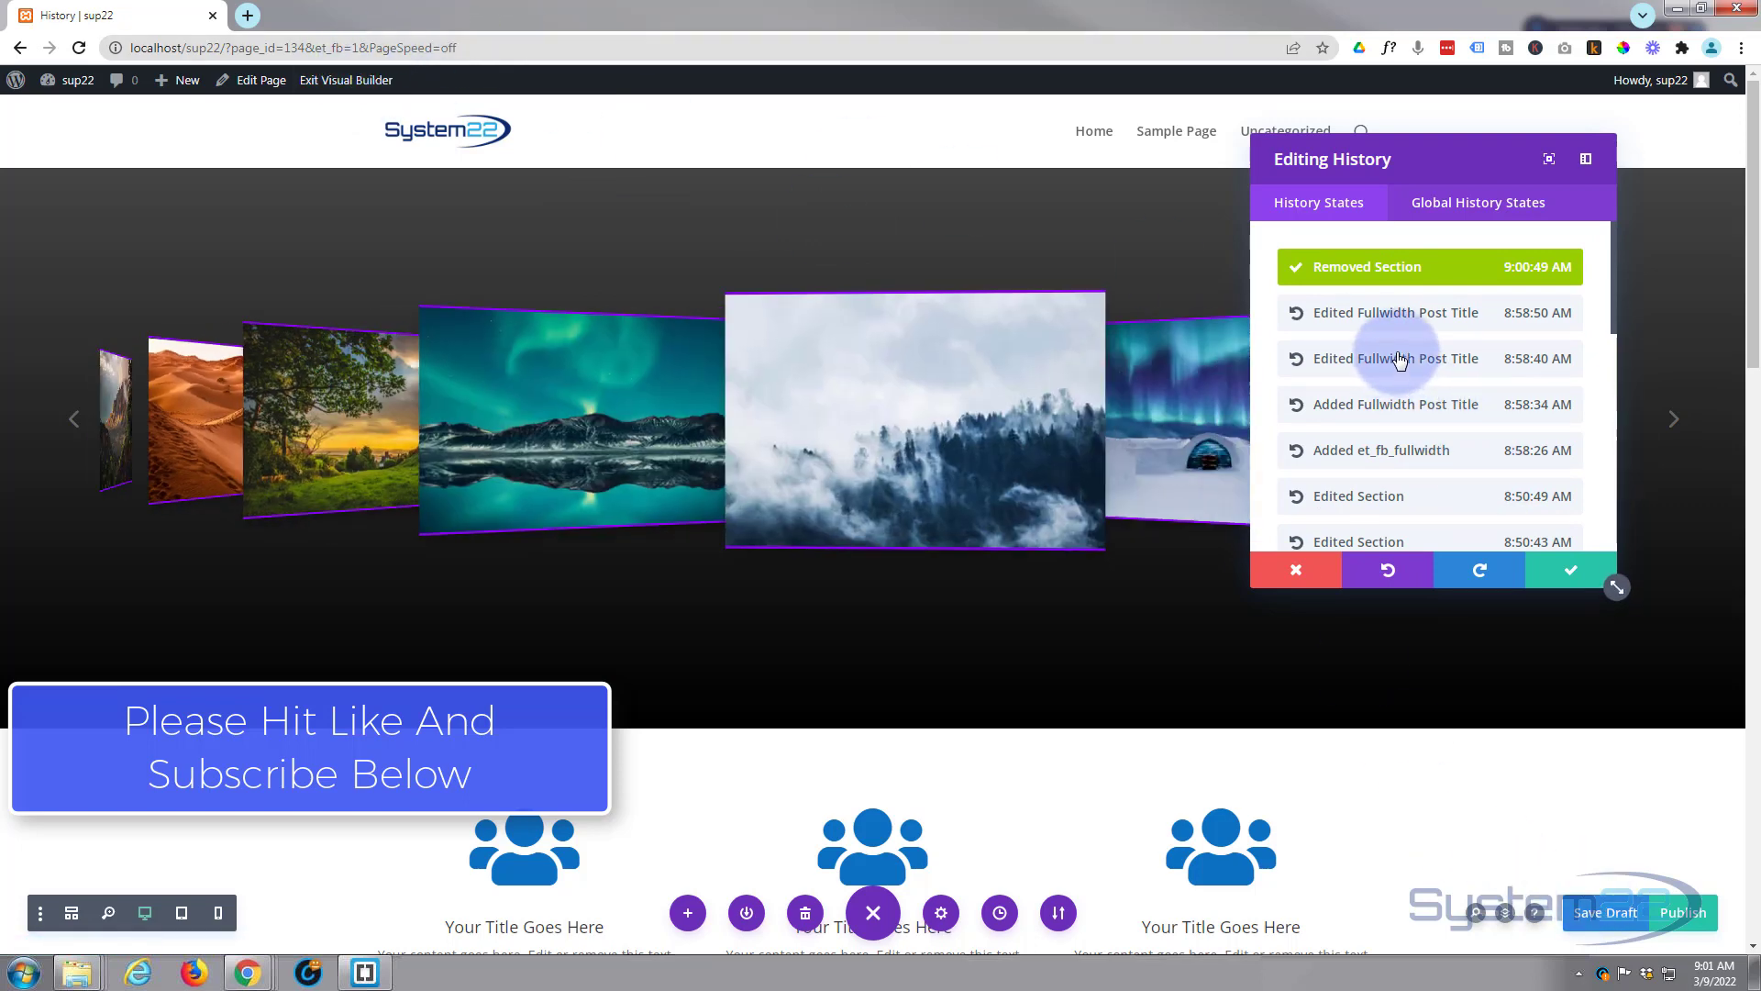
pyautogui.scroll(-8, 1399, 359)
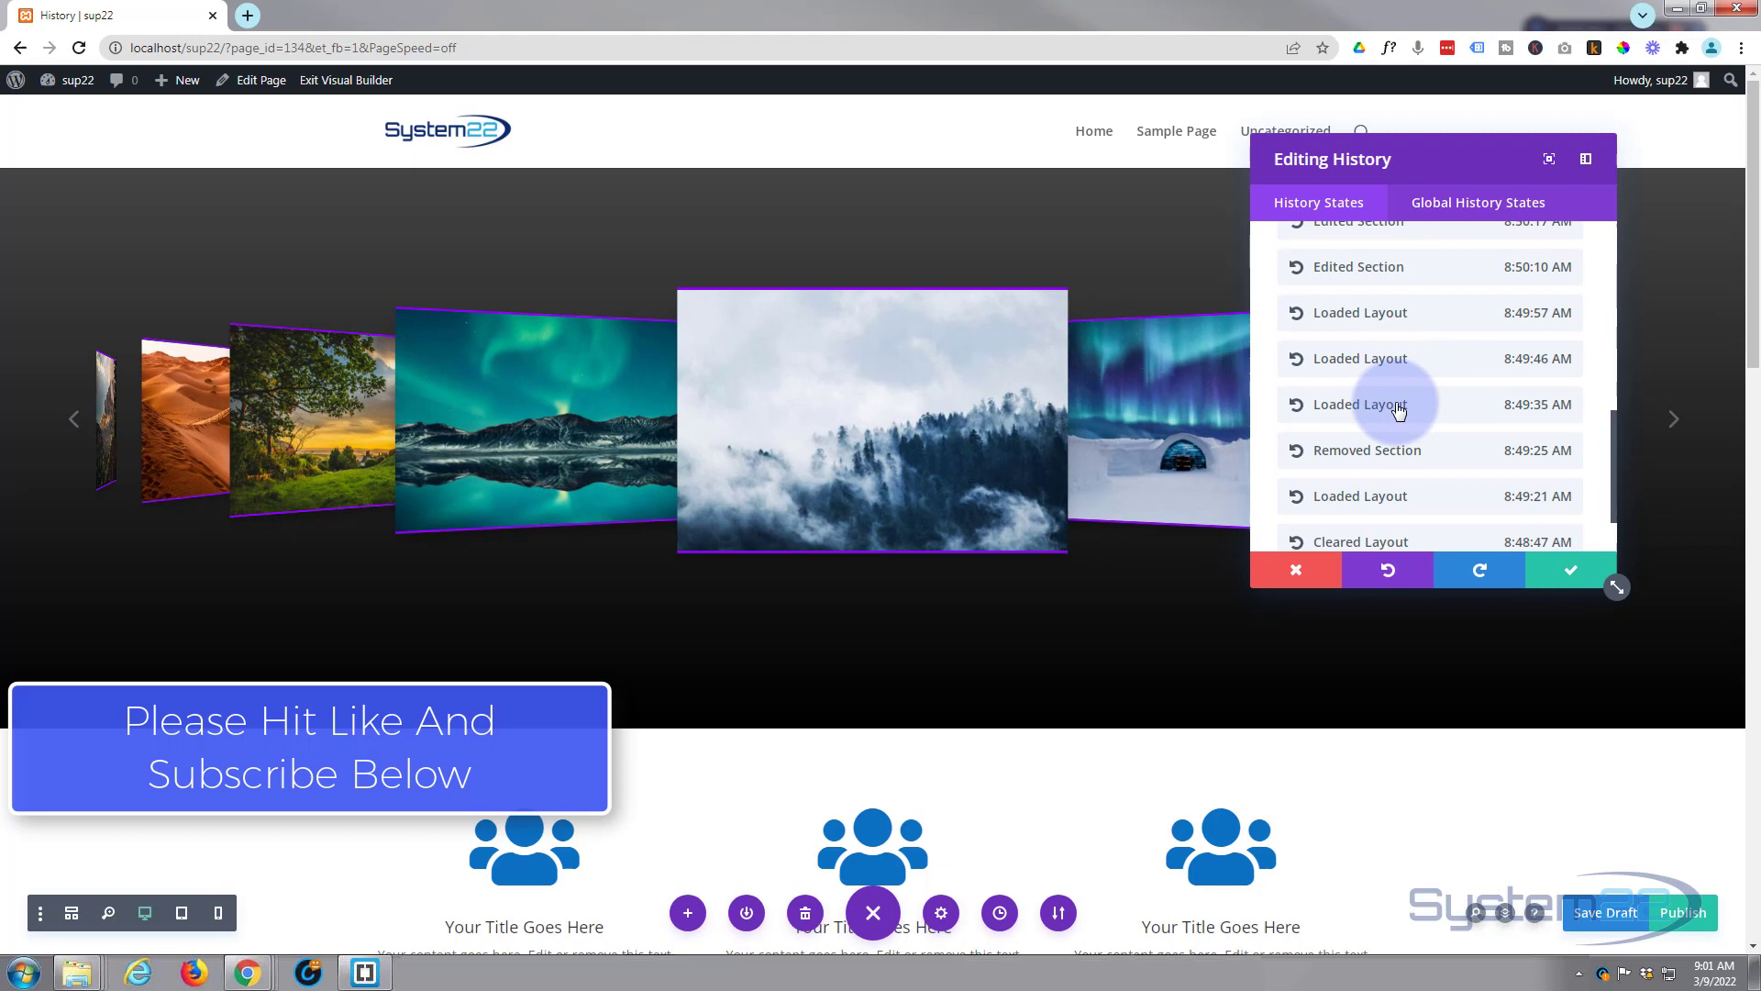
pyautogui.scroll(-2, 1392, 487)
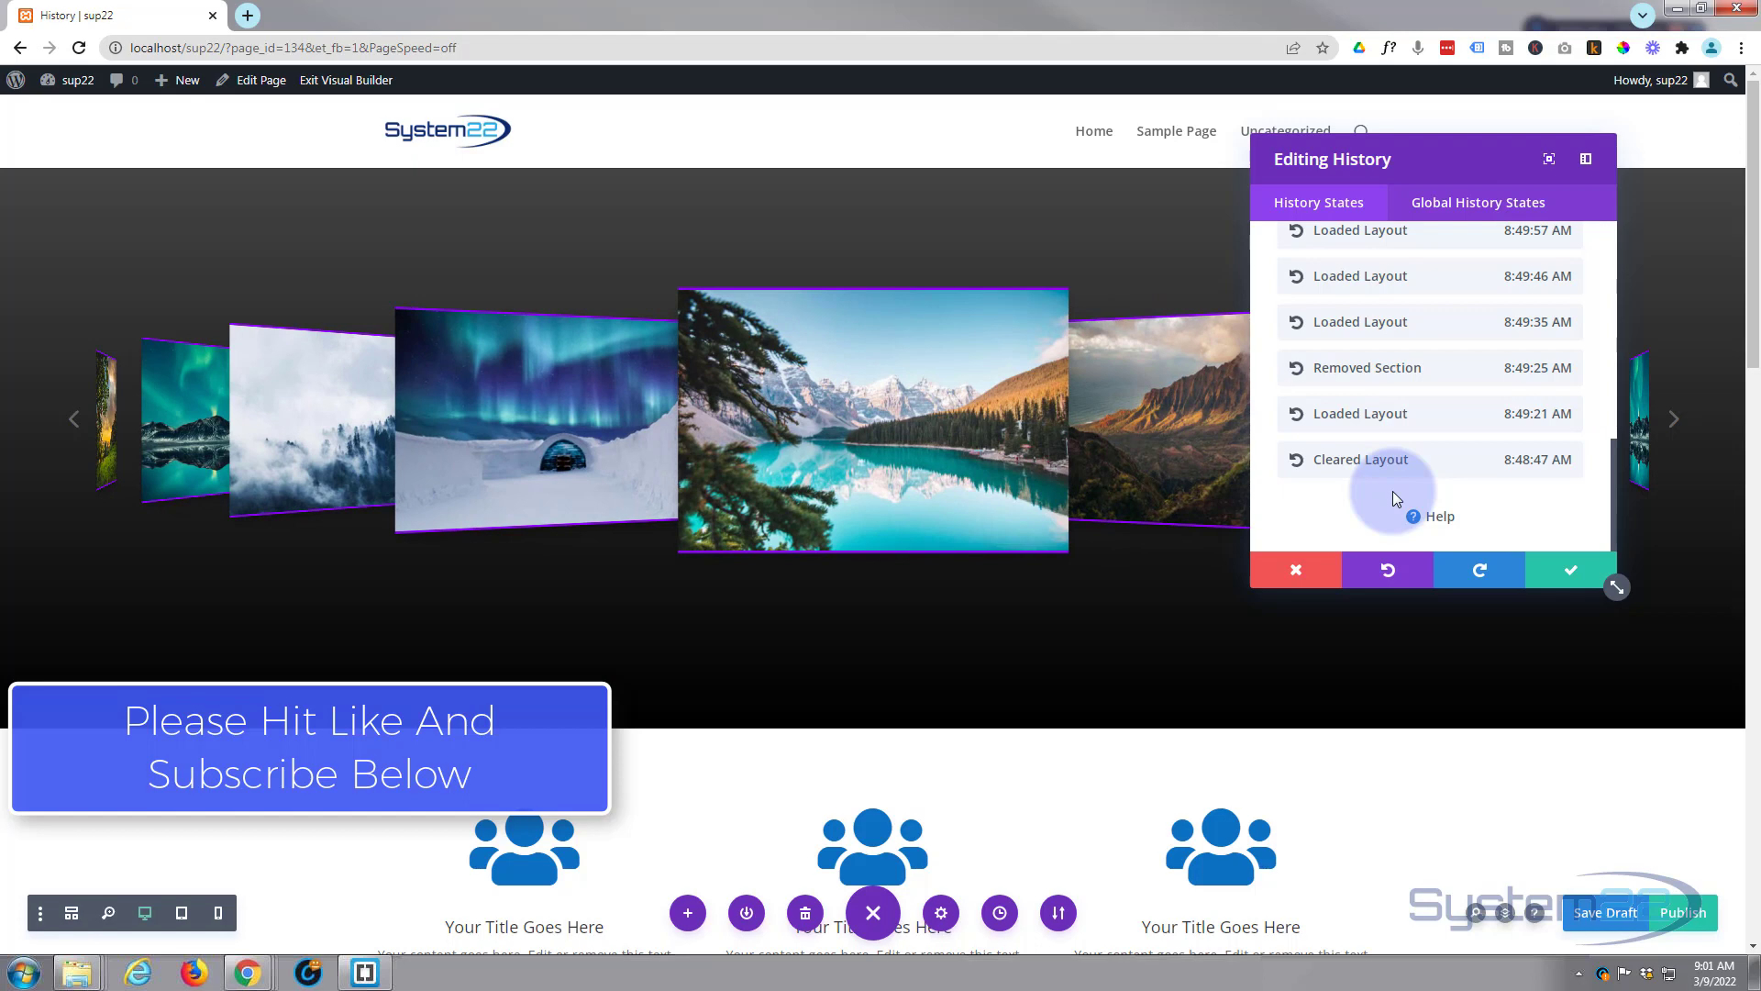
pyautogui.scroll(6, 1392, 492)
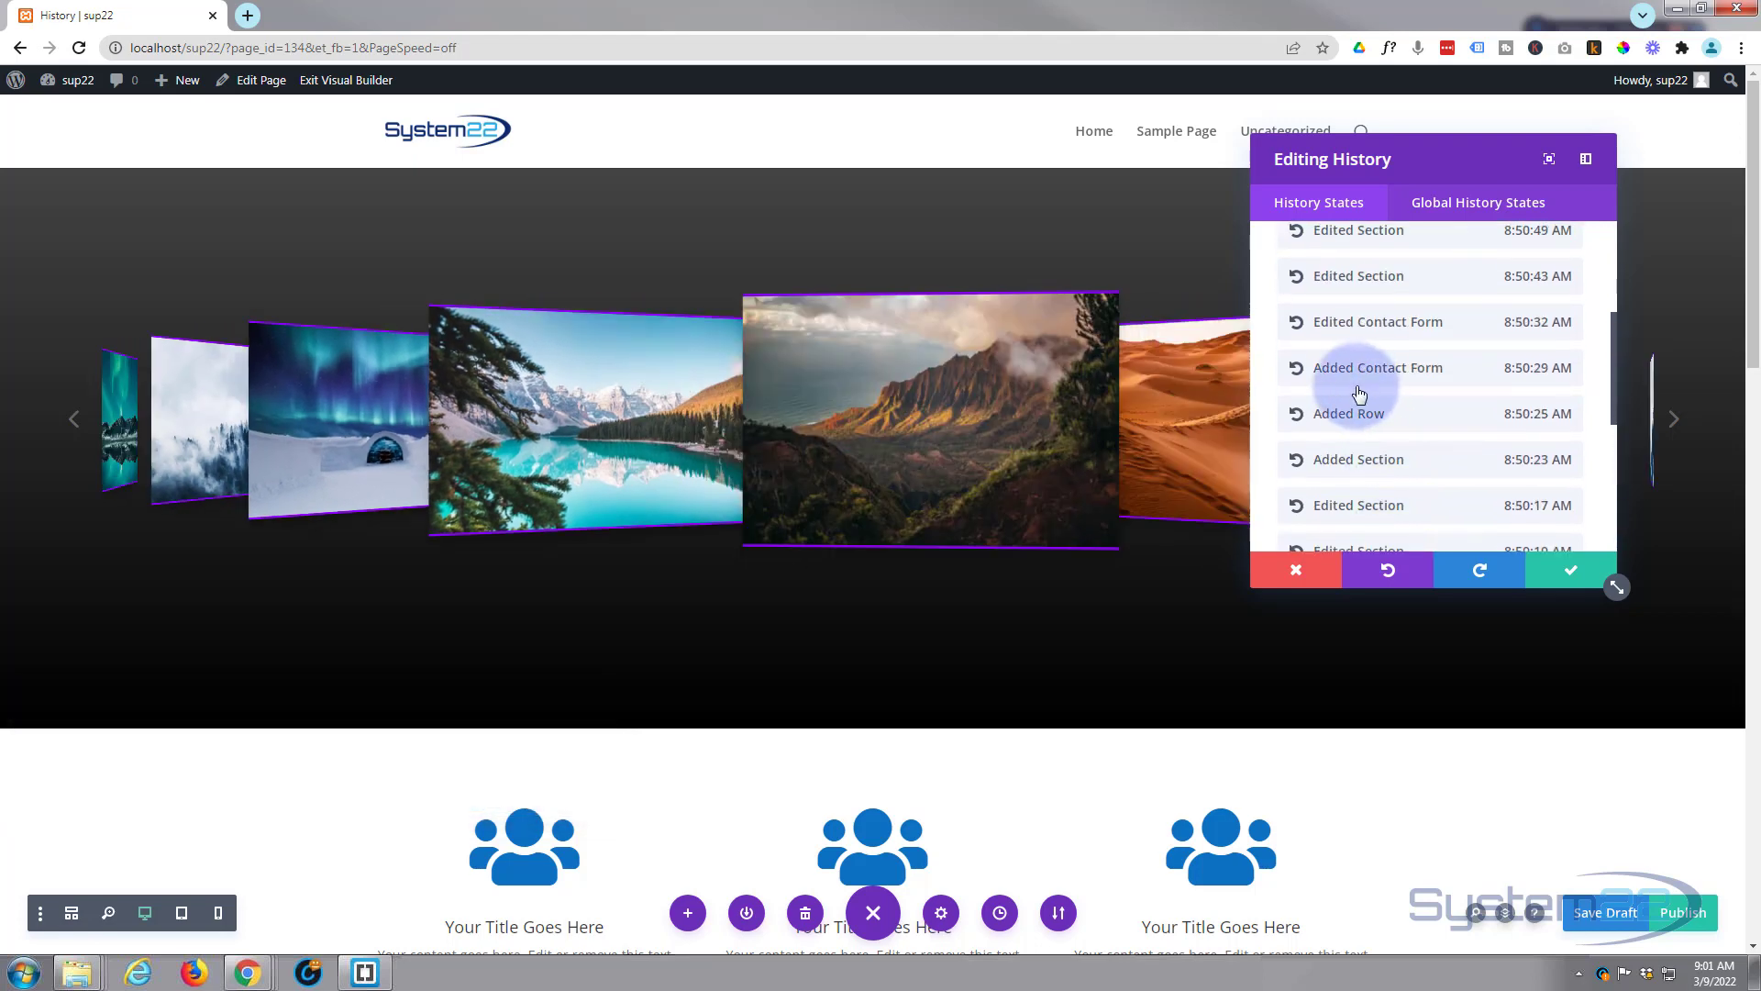
pyautogui.scroll(2, 1367, 456)
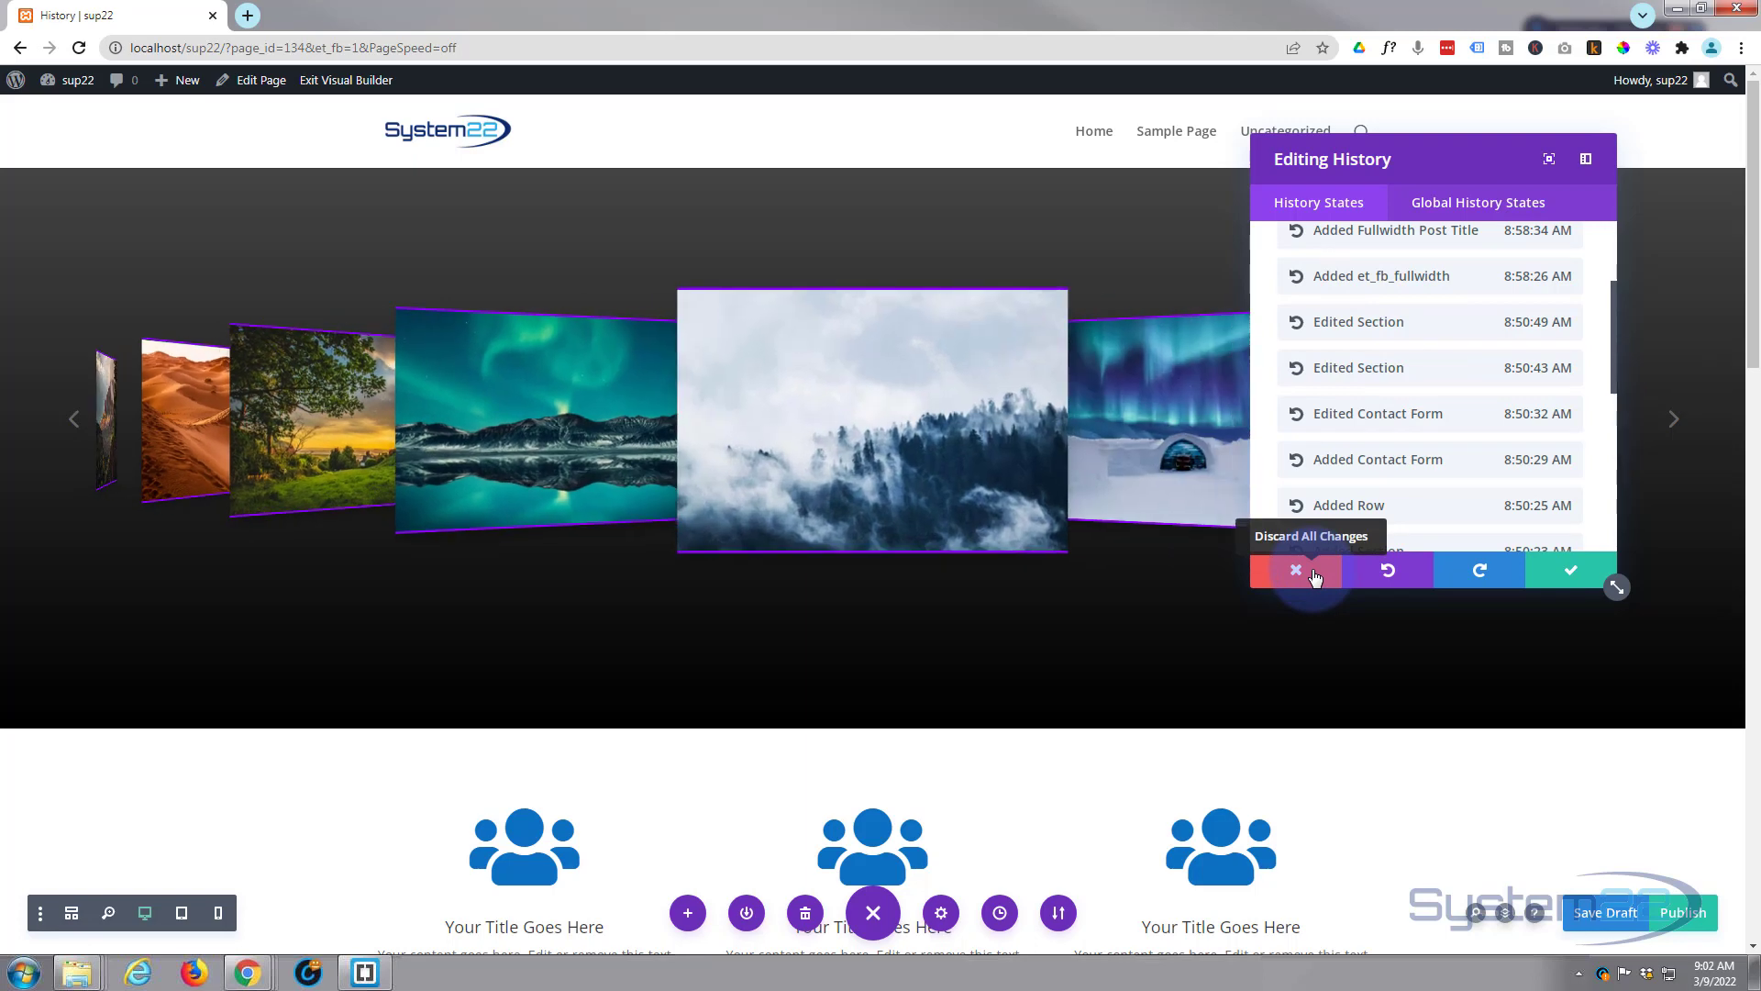
# Discard all unsaved changes, then create a new page titled 'History' and open it in Divi Builder
pyautogui.click(1314, 574)
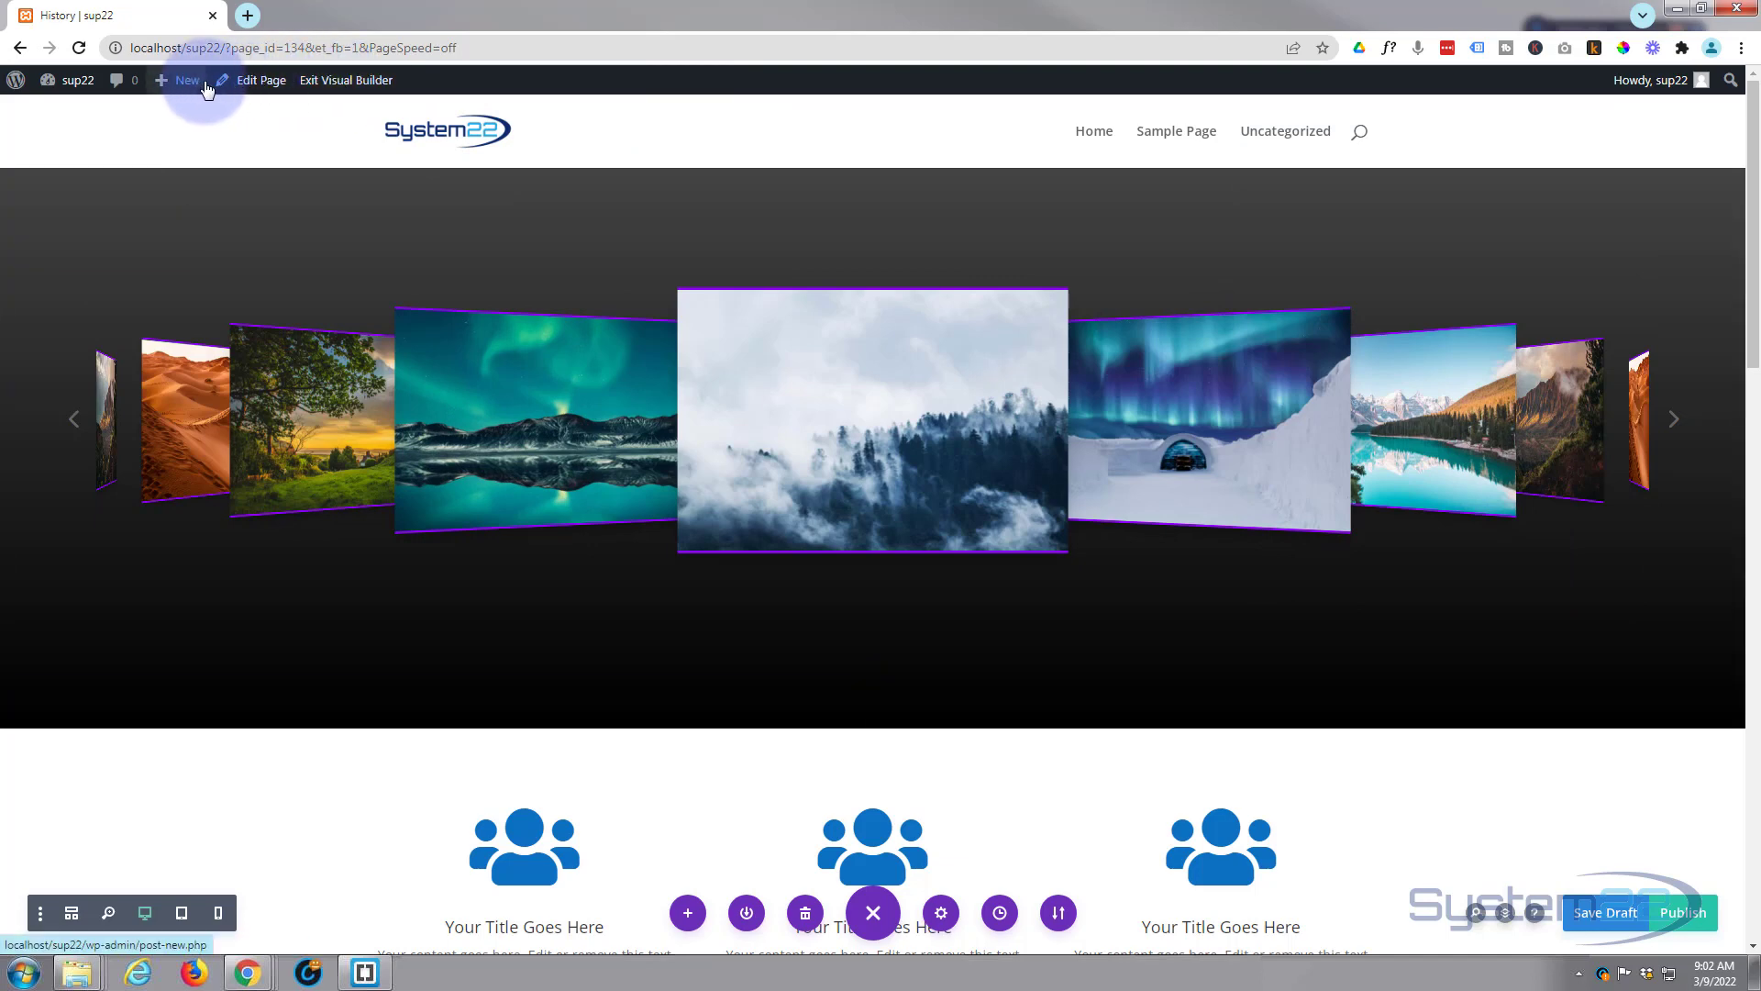
pyautogui.moveTo(189, 95)
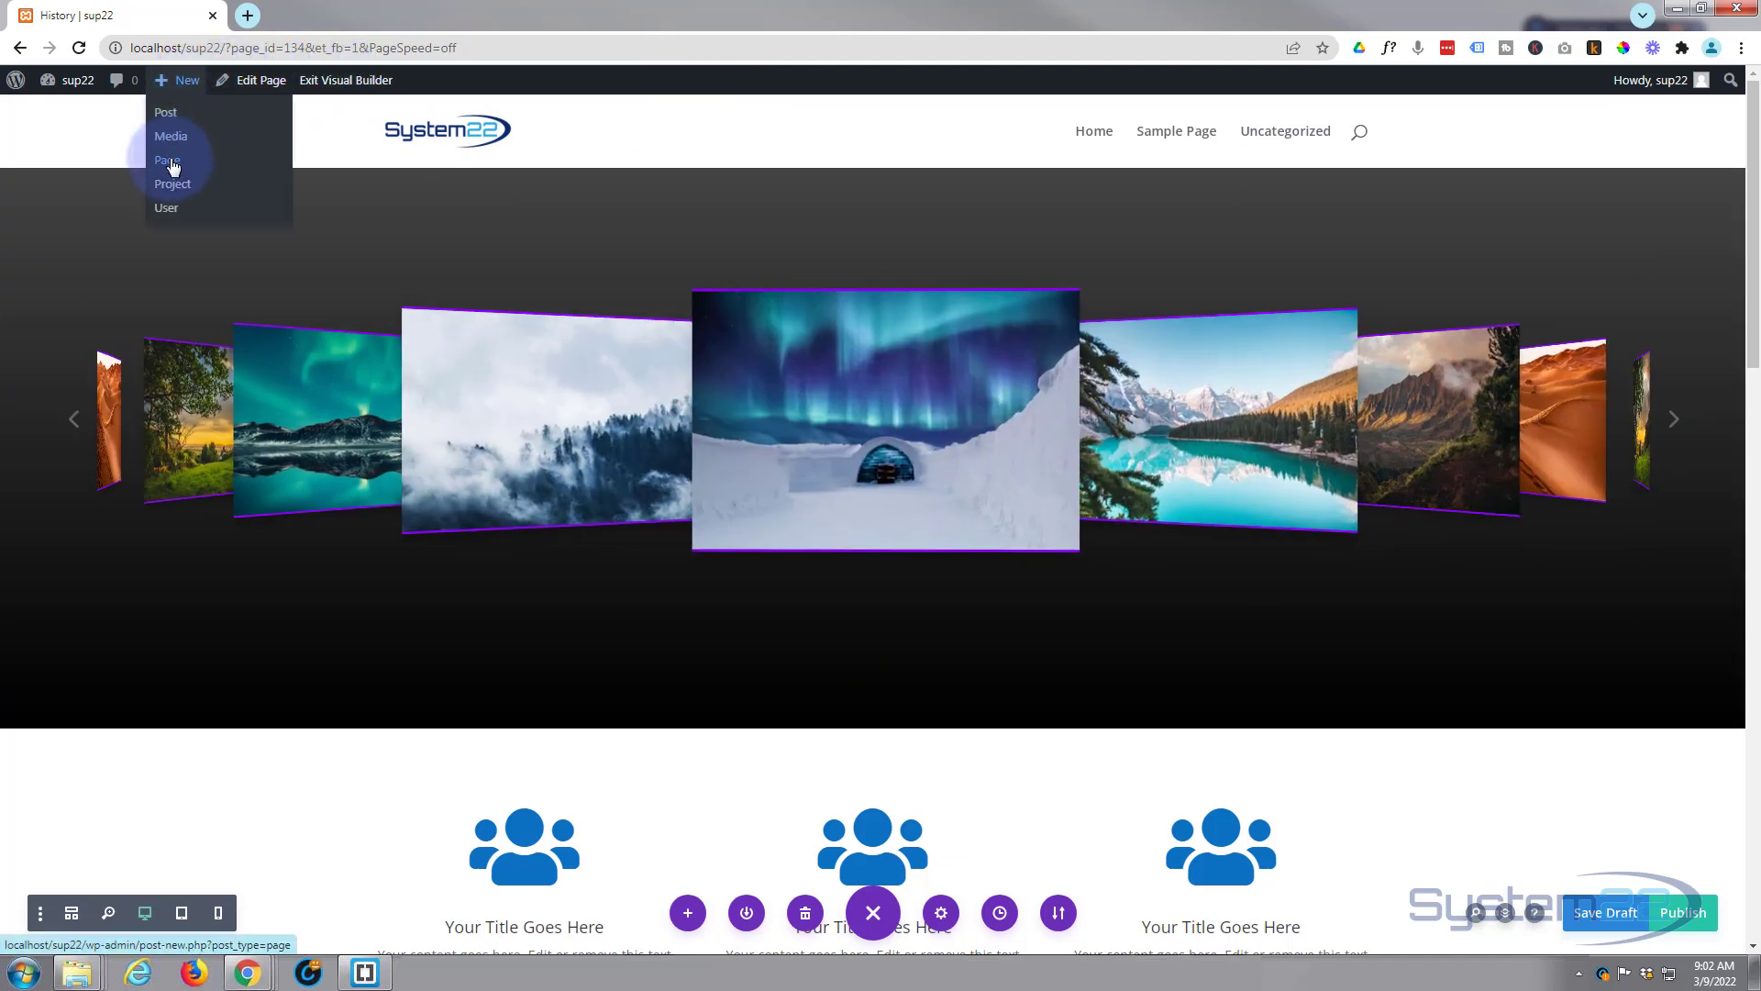
pyautogui.middleClick(171, 162)
pyautogui.click(304, 18)
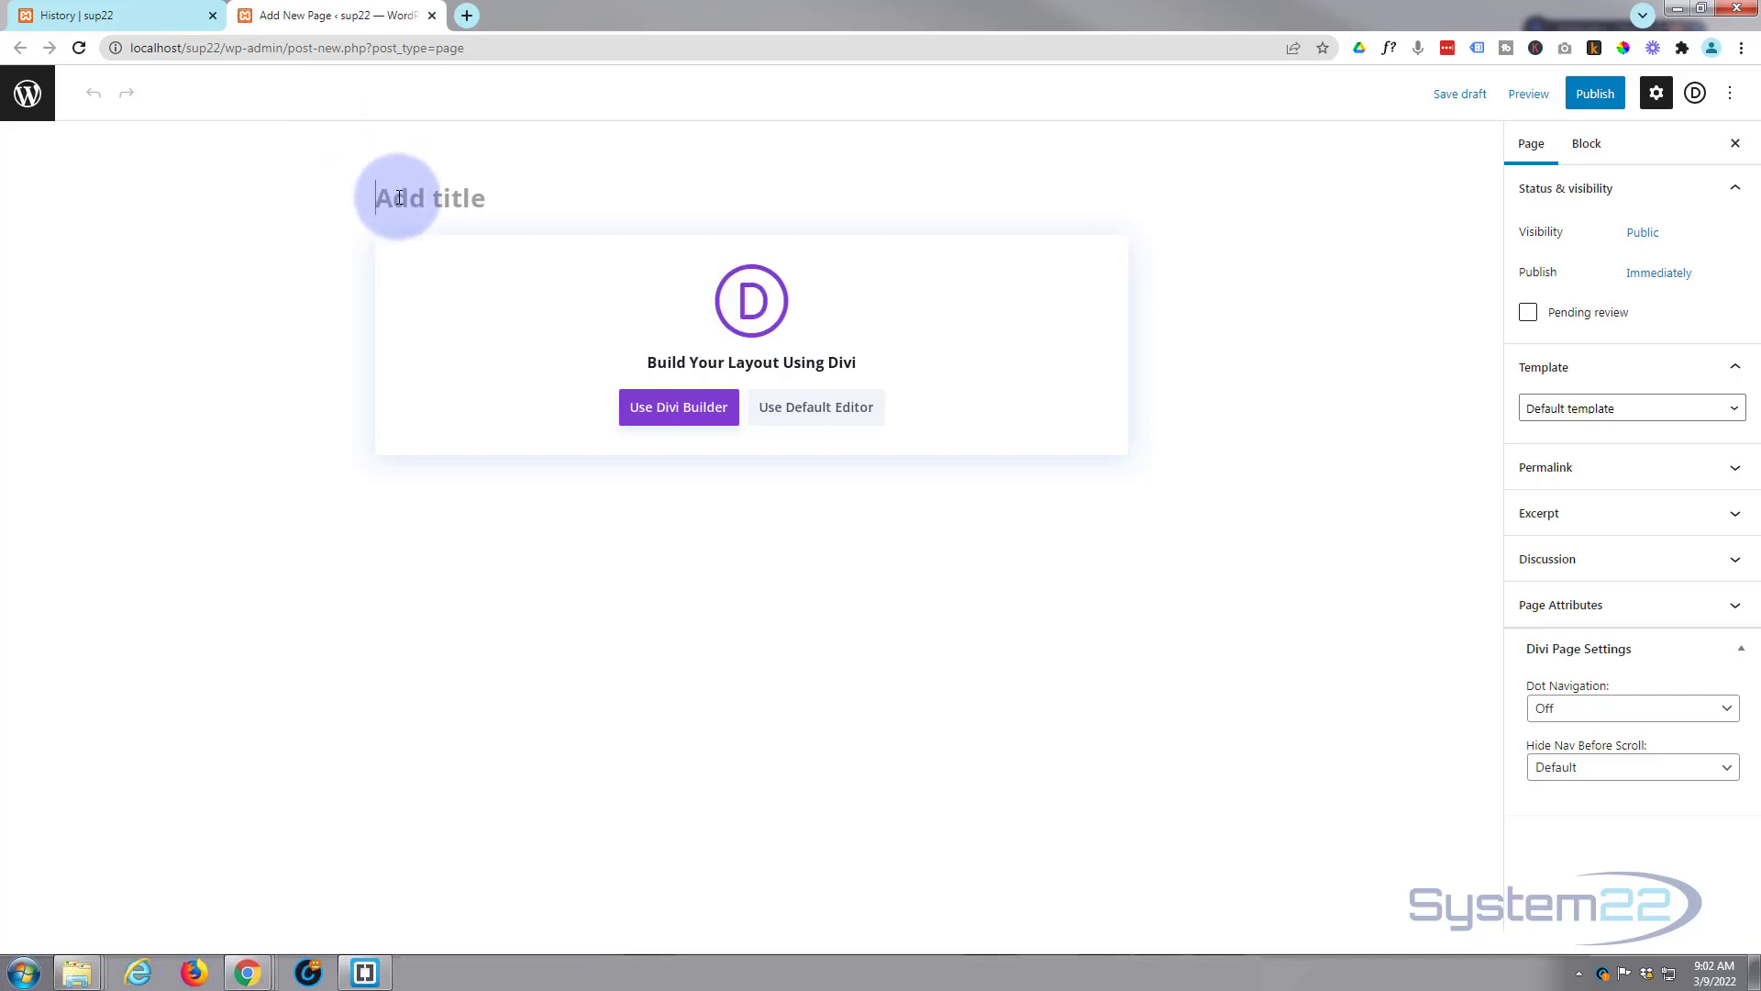
pyautogui.write('istory')
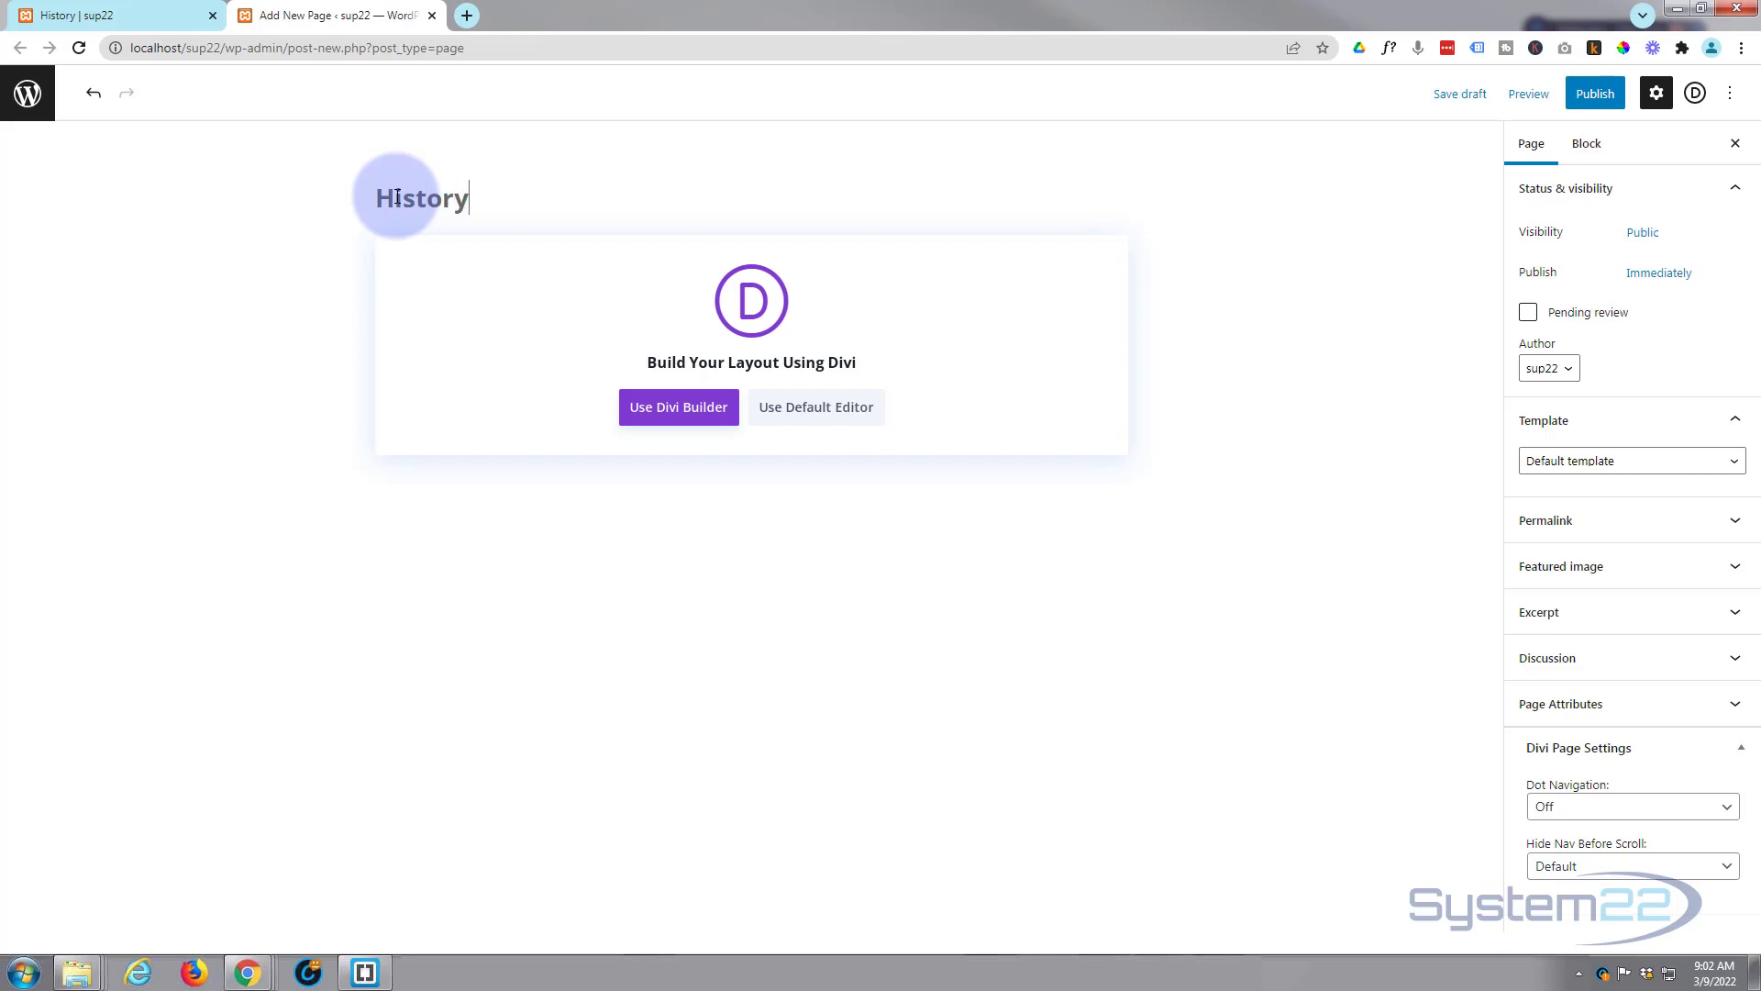
pyautogui.click(677, 409)
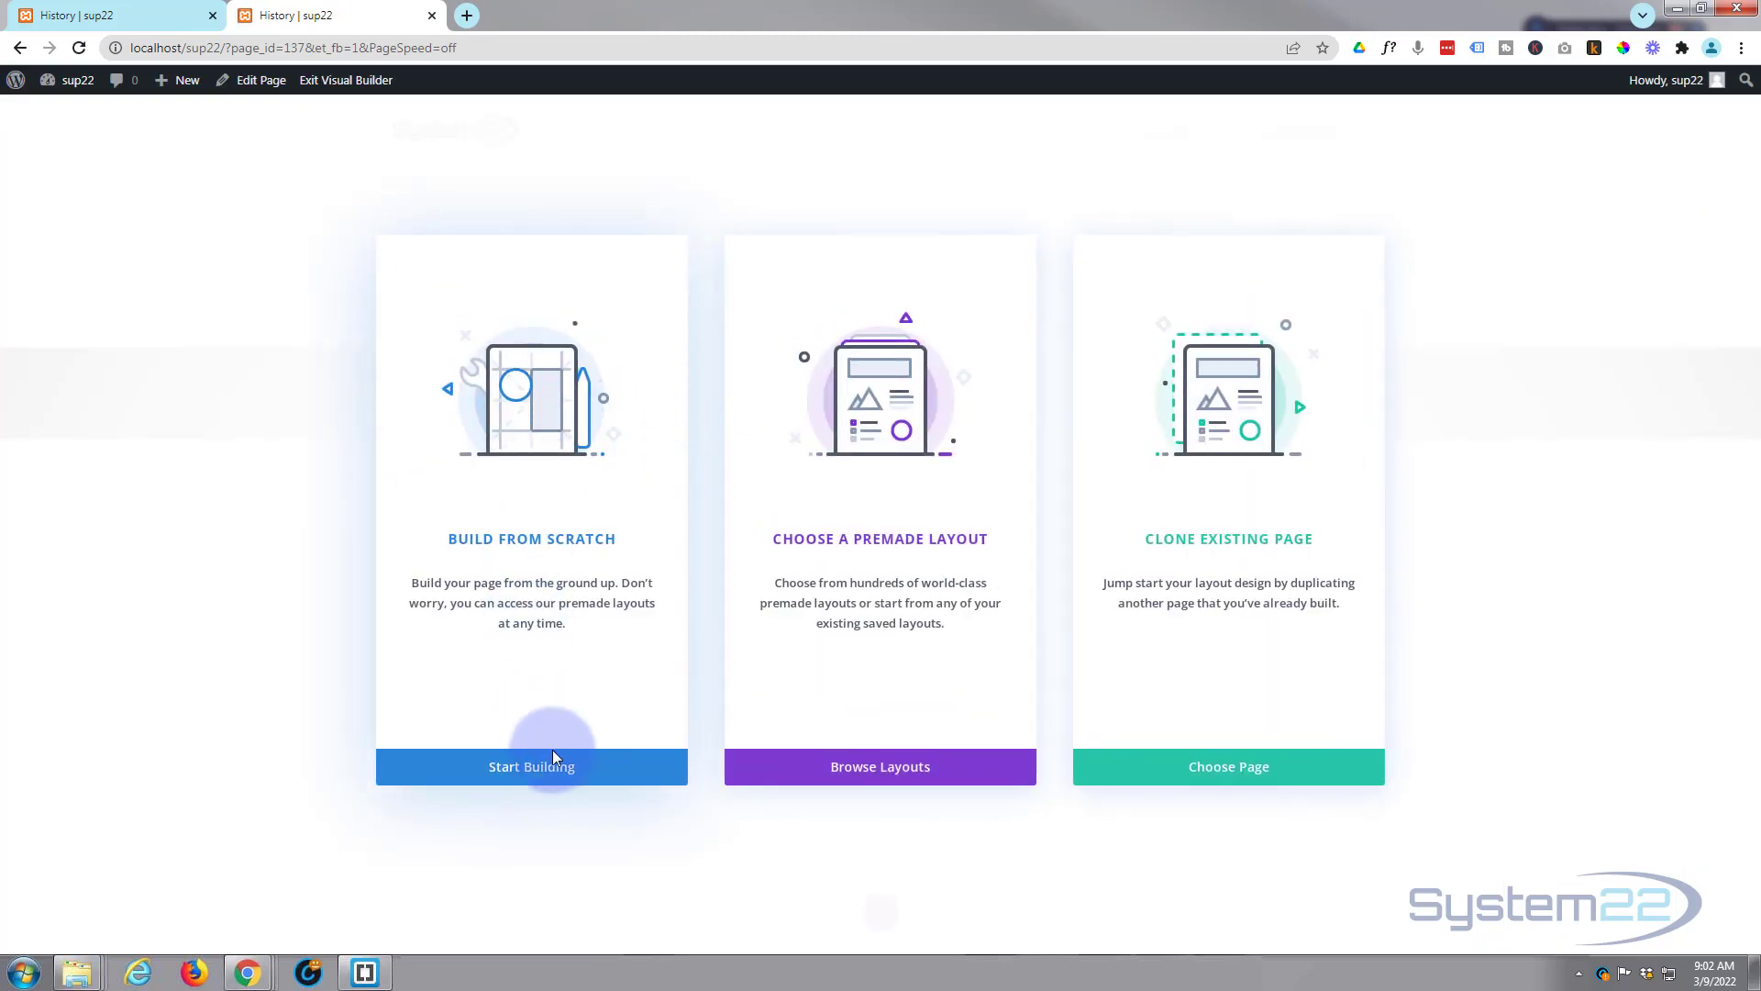
# Start the layout from scratch and insert the 'gal cube slide' section from the library
pyautogui.click(548, 775)
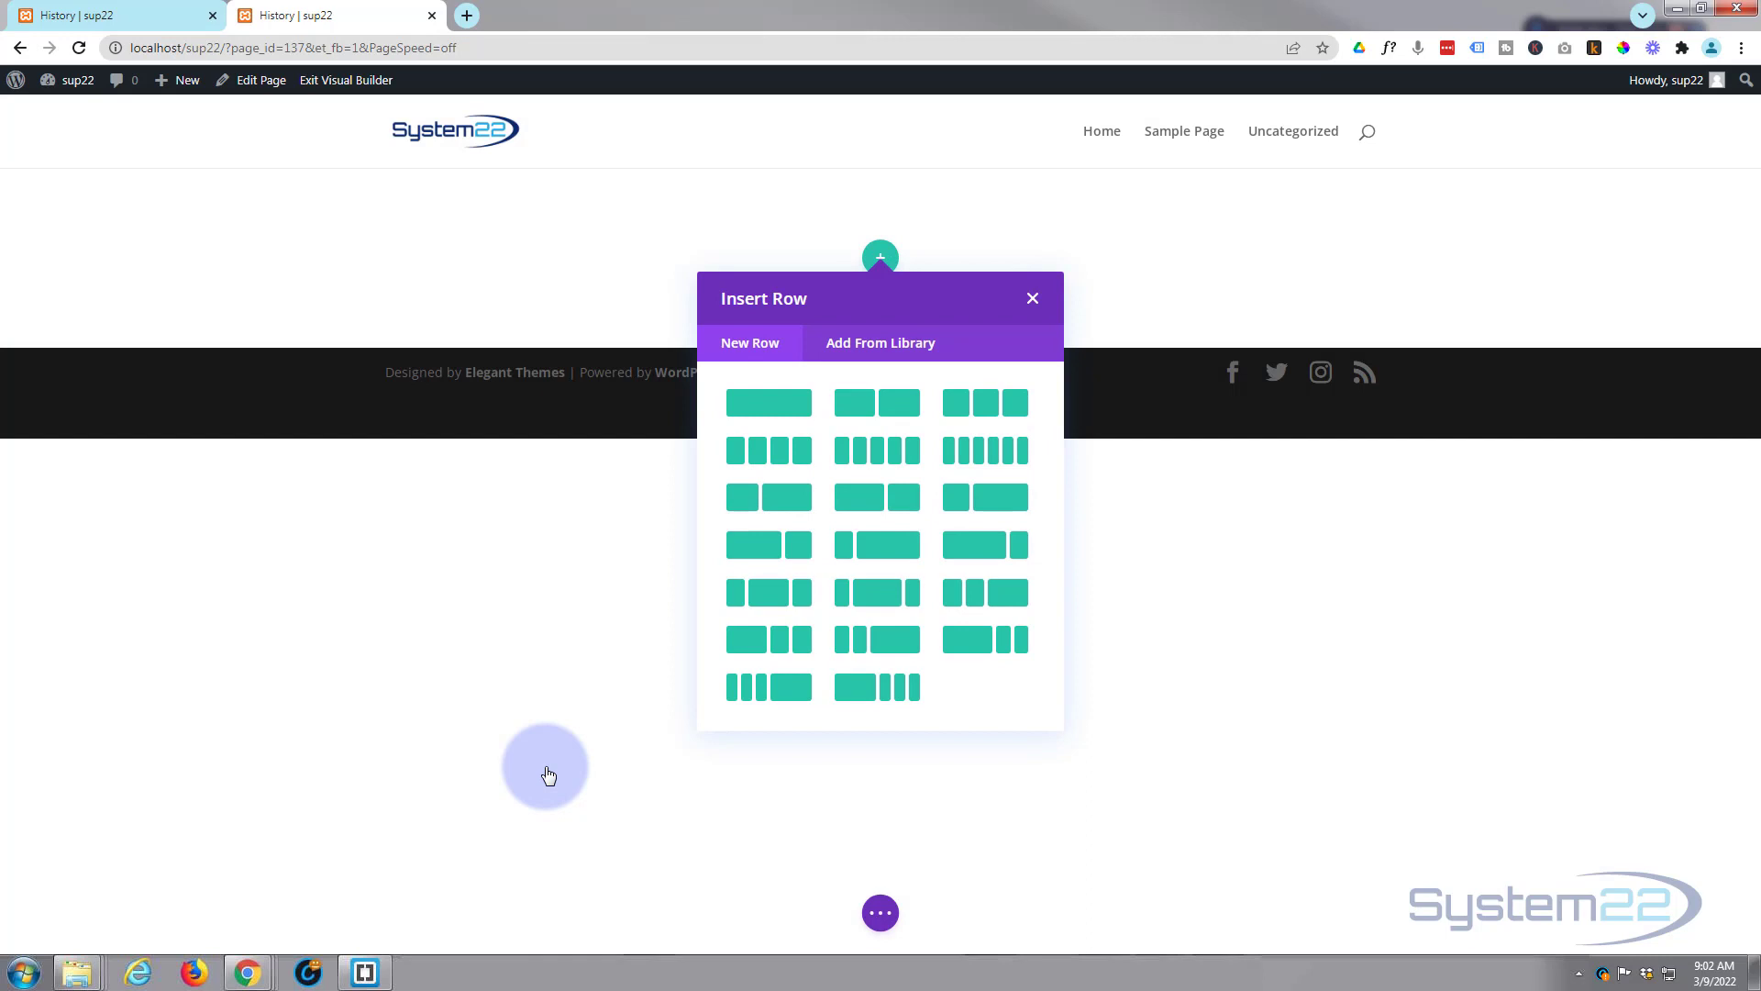
pyautogui.click(1032, 301)
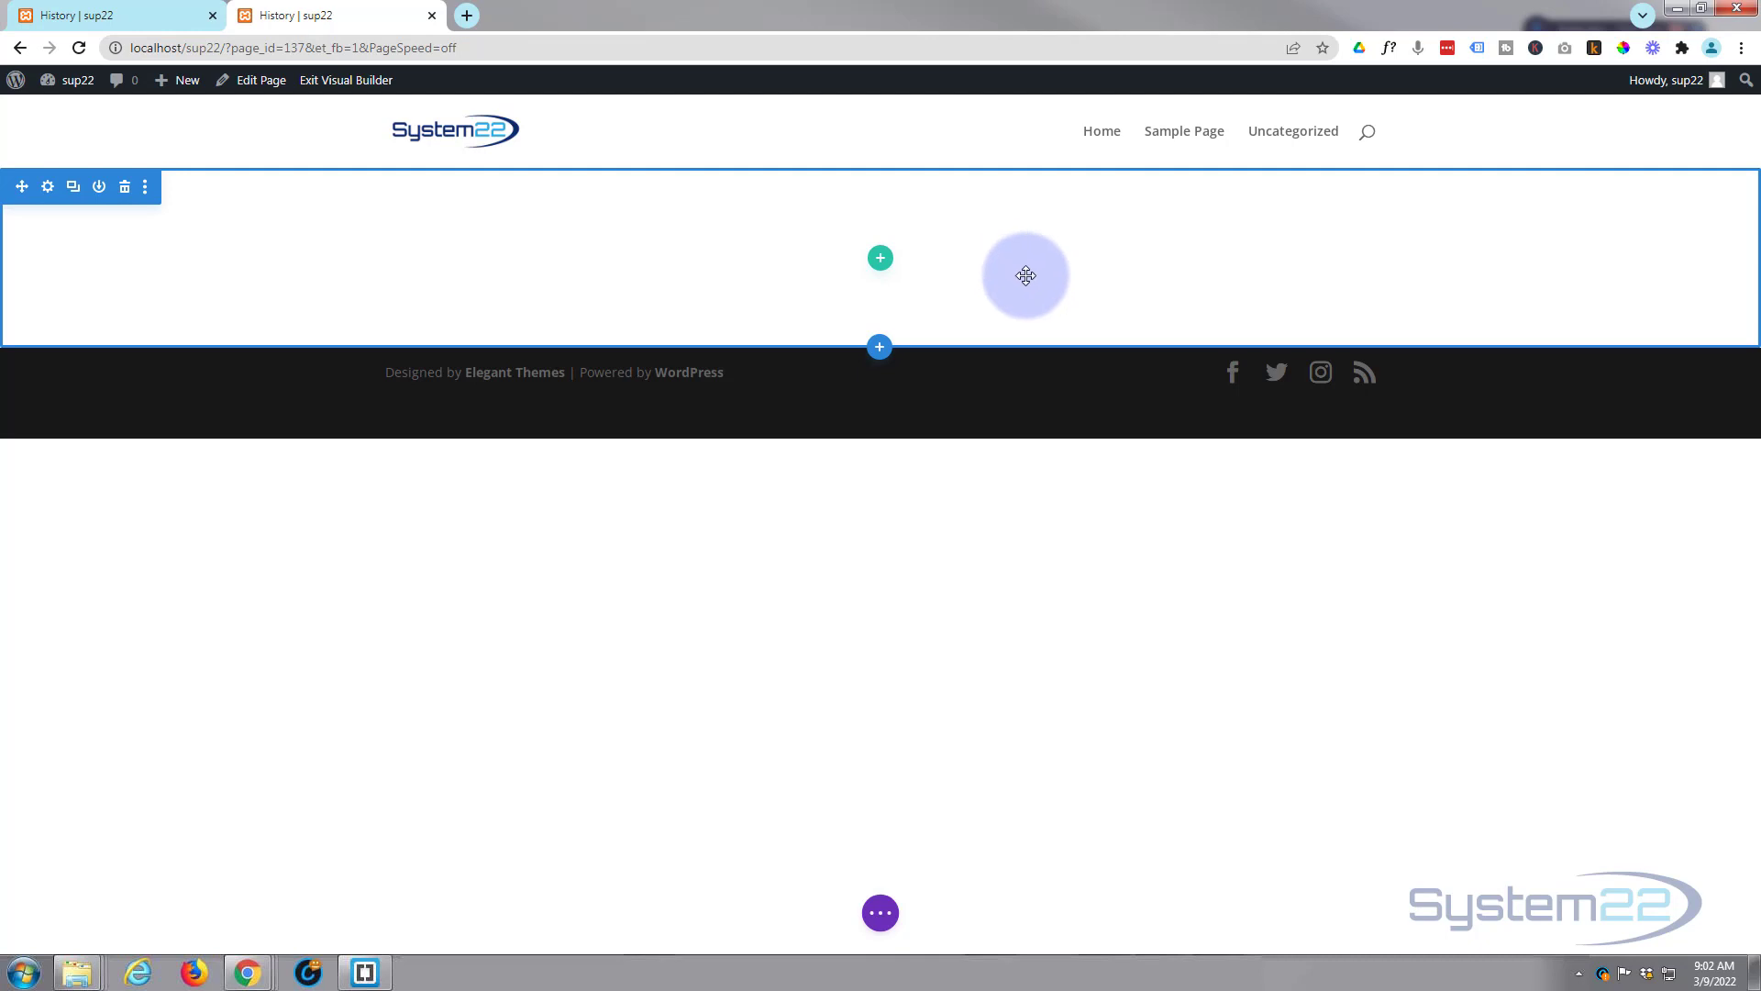
pyautogui.click(879, 350)
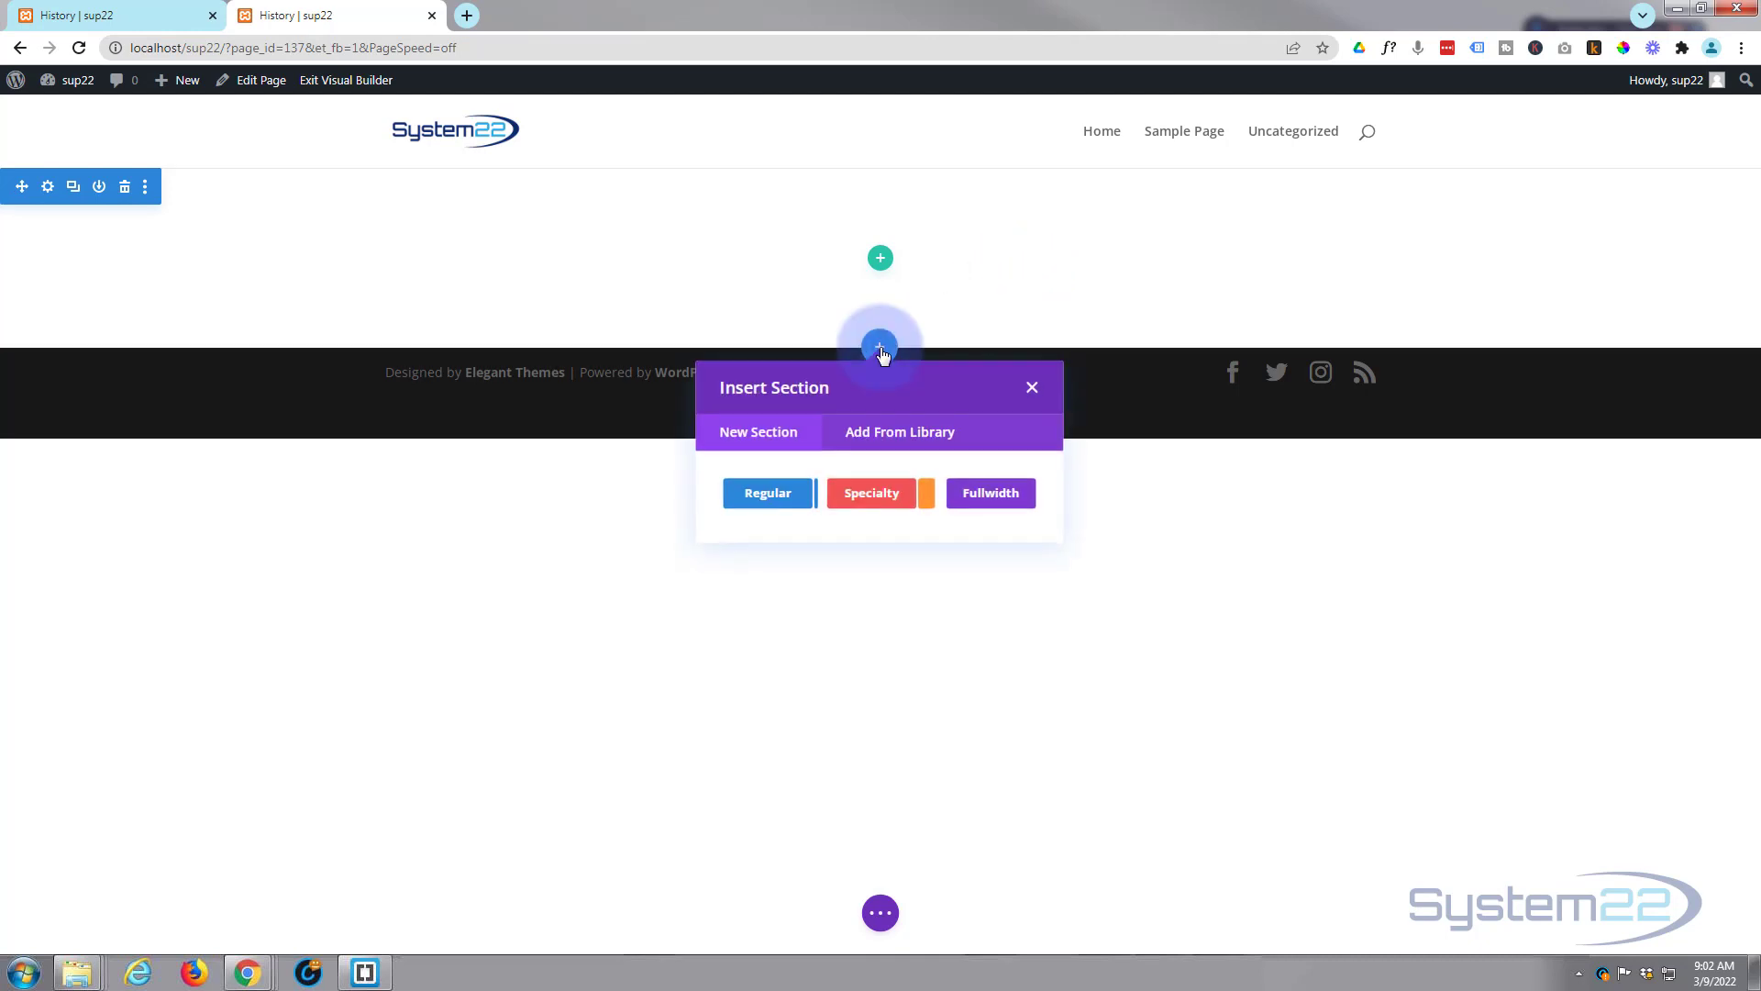
pyautogui.click(916, 440)
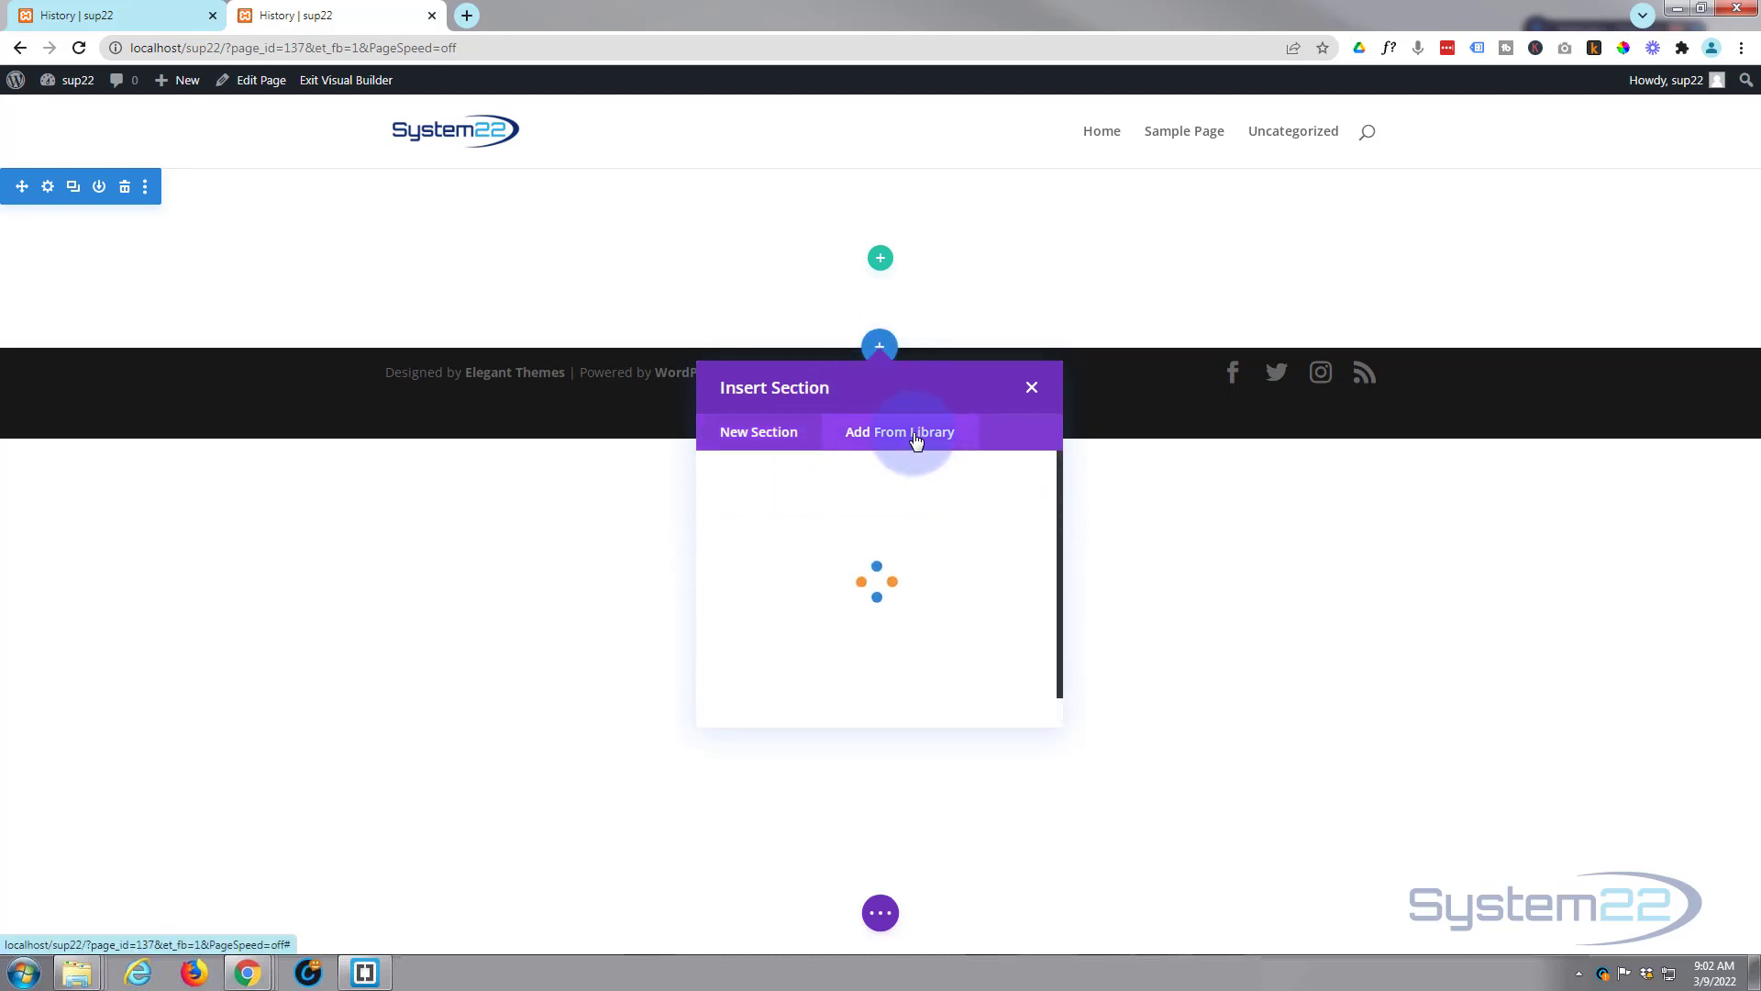
pyautogui.click(933, 610)
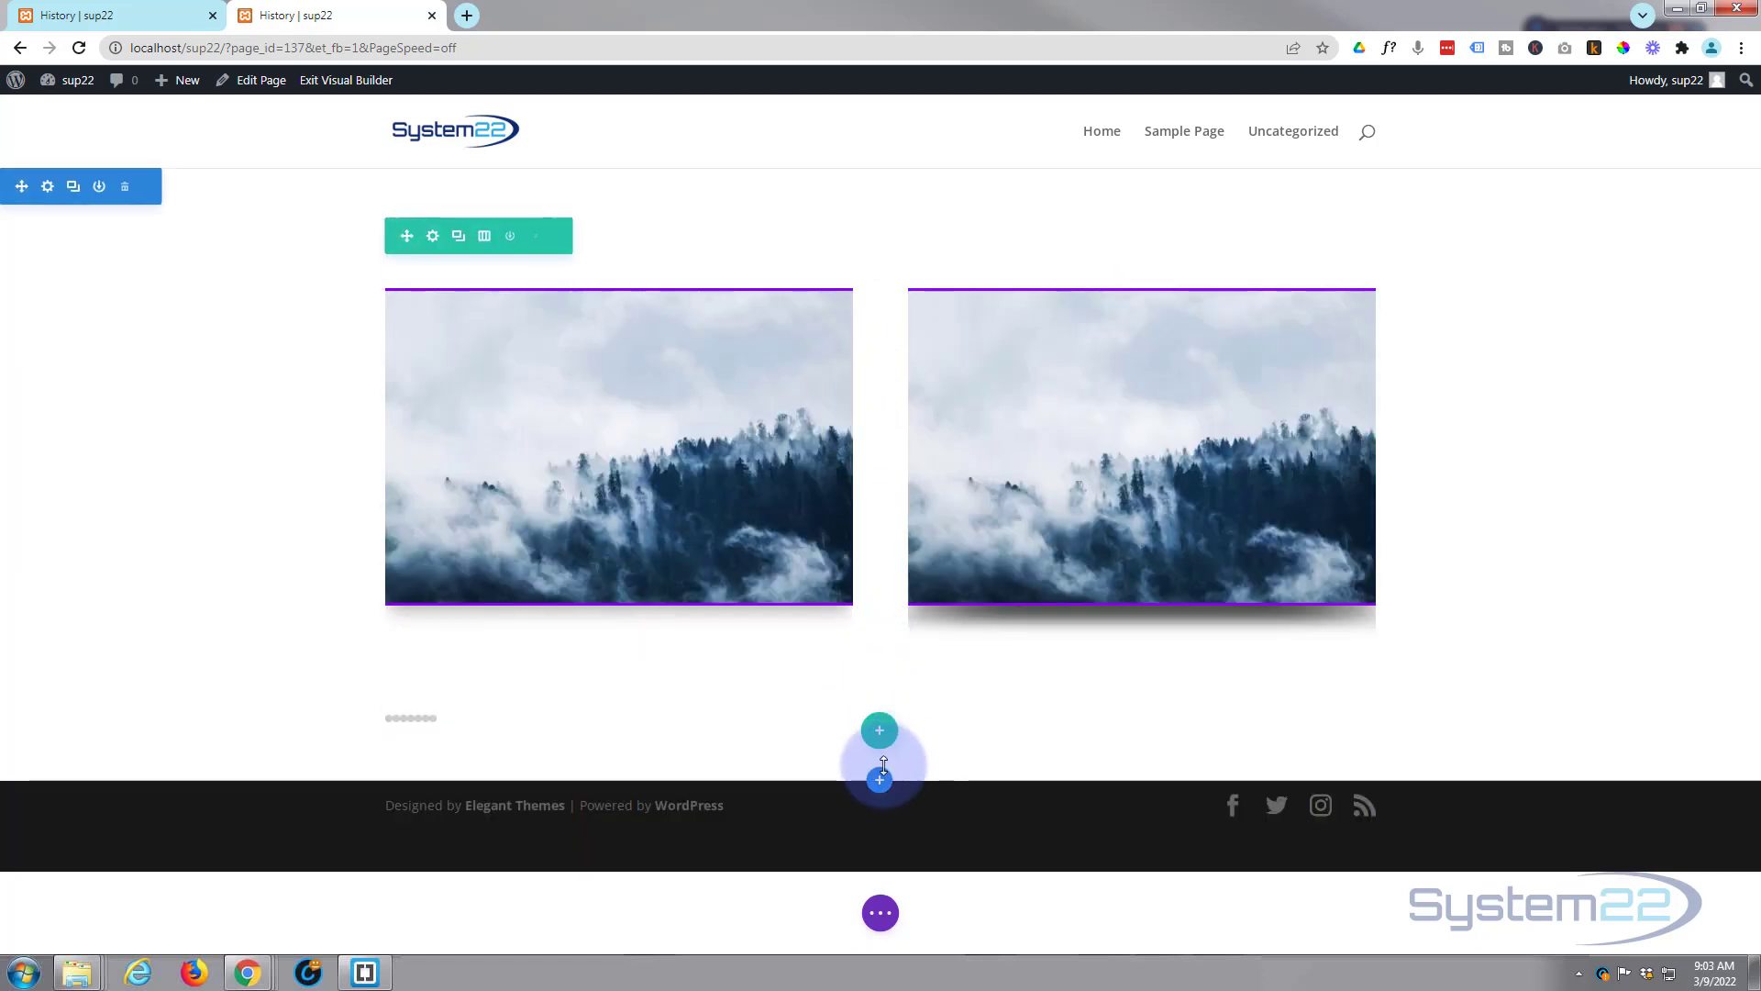
pyautogui.click(881, 781)
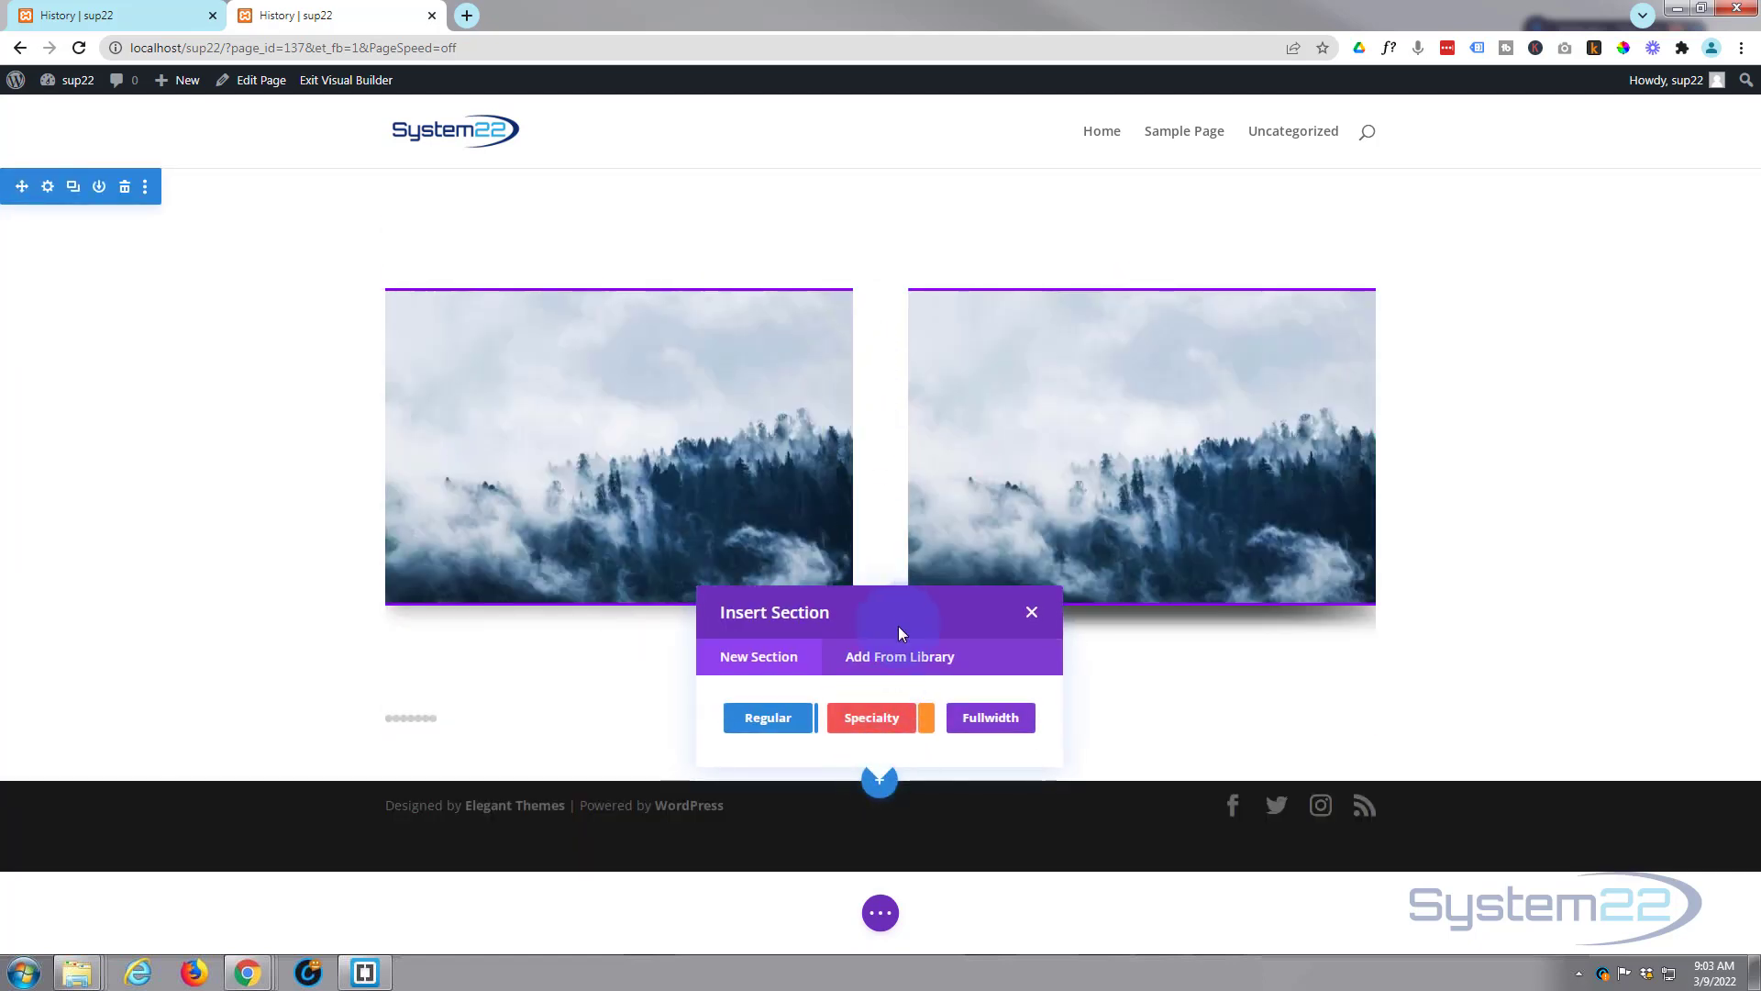
pyautogui.click(896, 656)
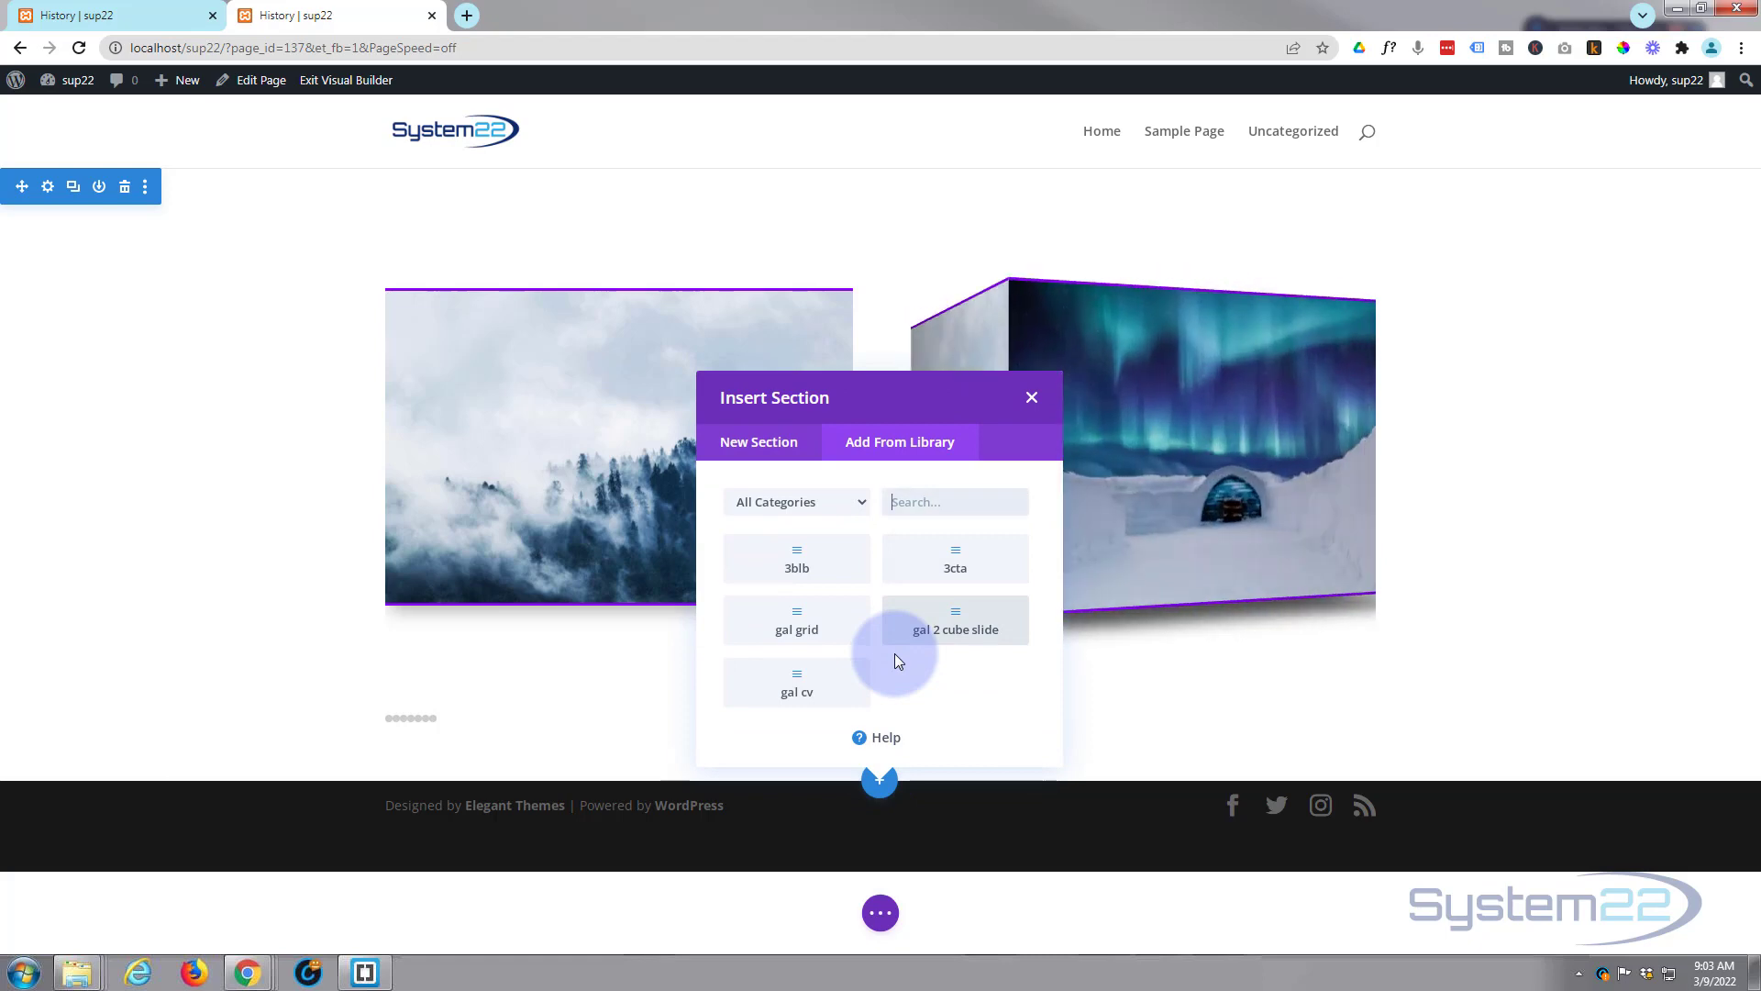
# Insert the '3cta' title cards, 'gal grid' image gallery and '3blb' blurb sections from the library
pyautogui.click(950, 573)
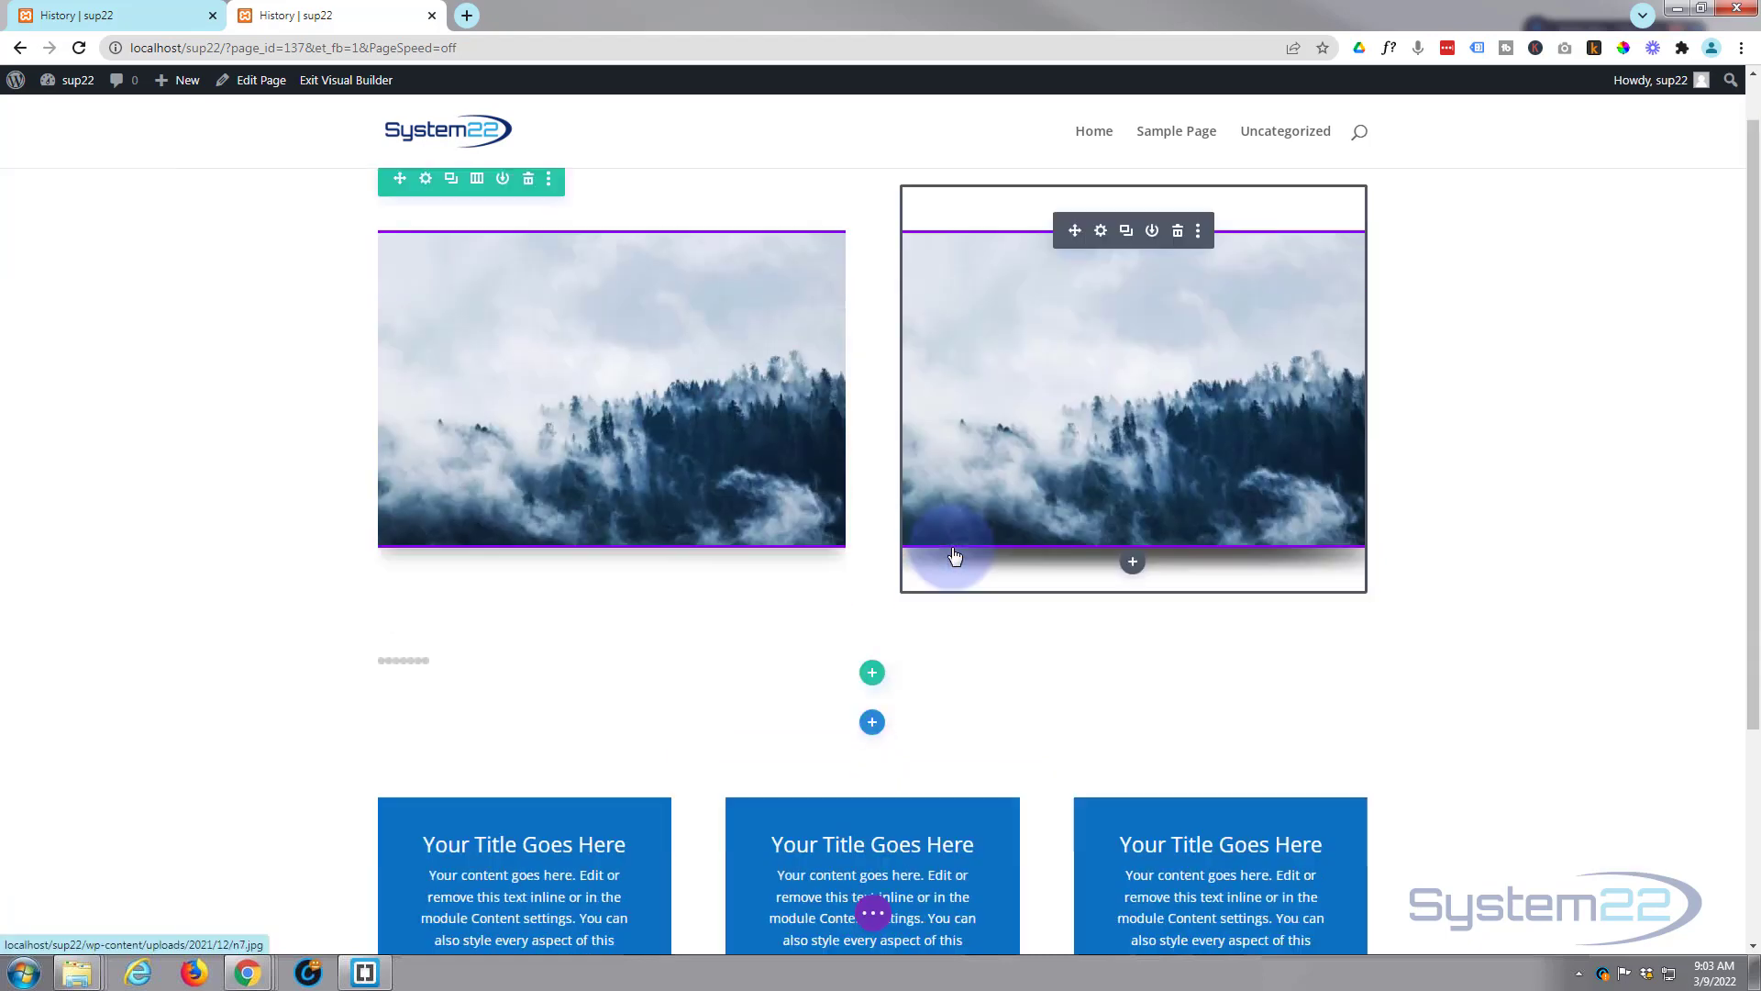
pyautogui.scroll(-3, 945, 587)
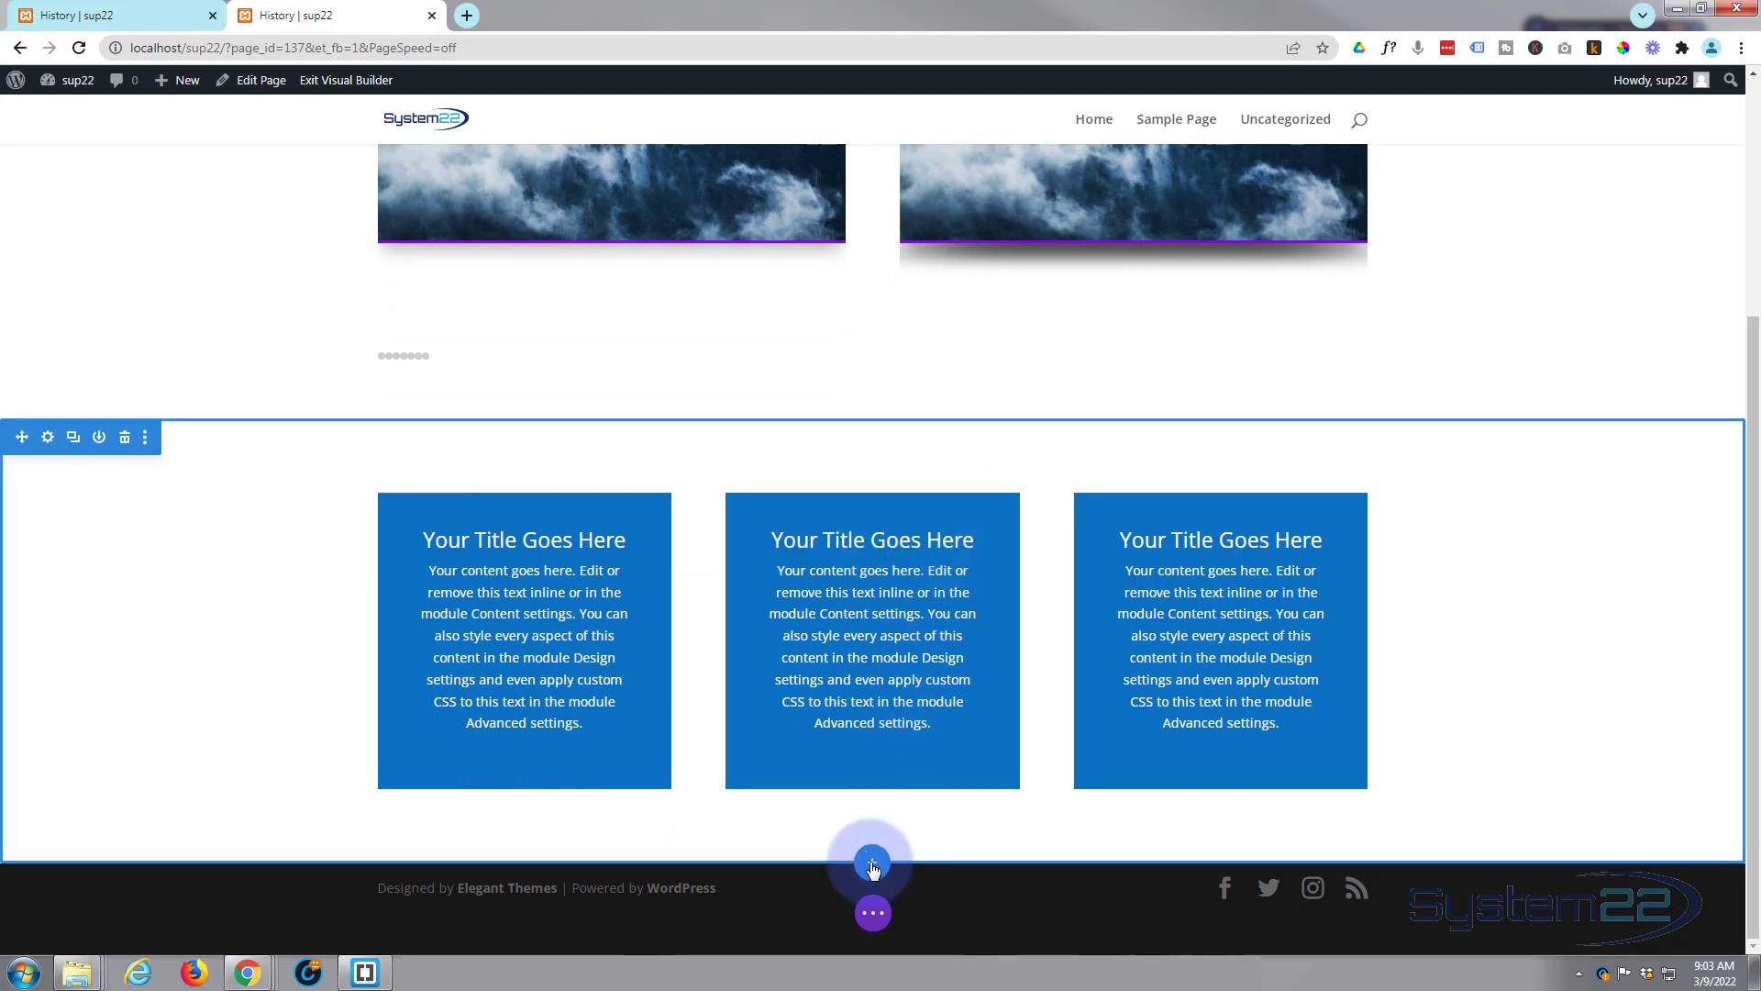
pyautogui.click(872, 864)
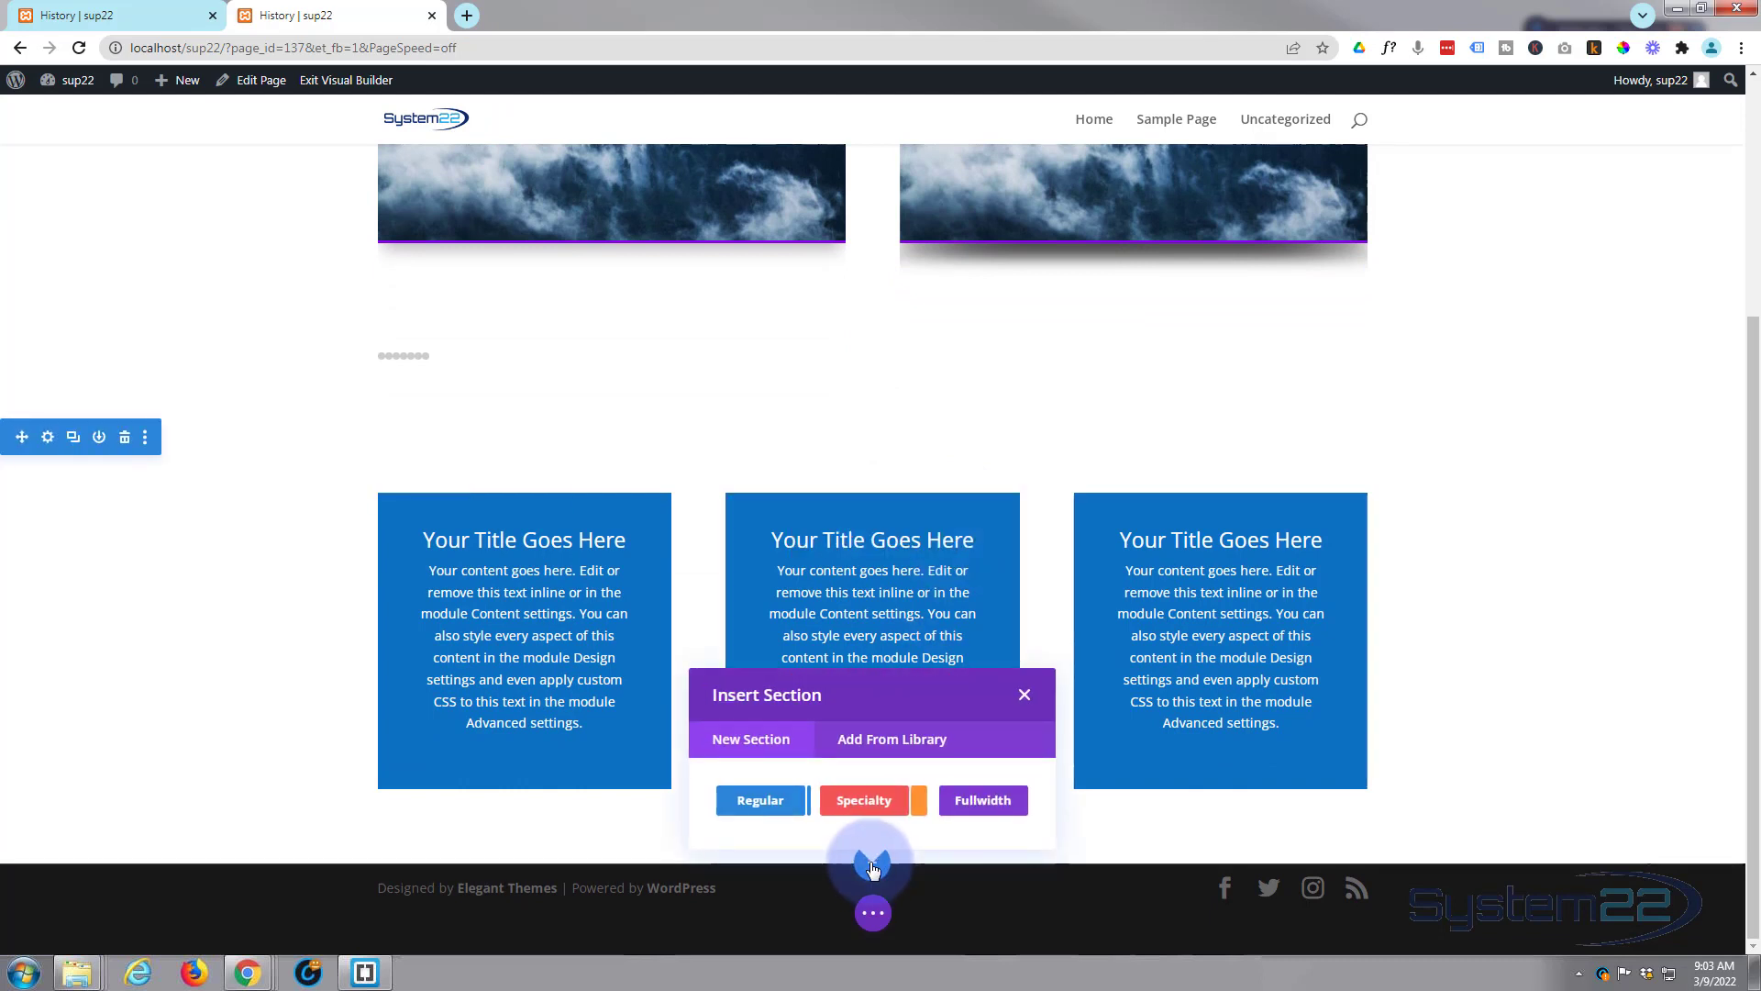
pyautogui.click(892, 738)
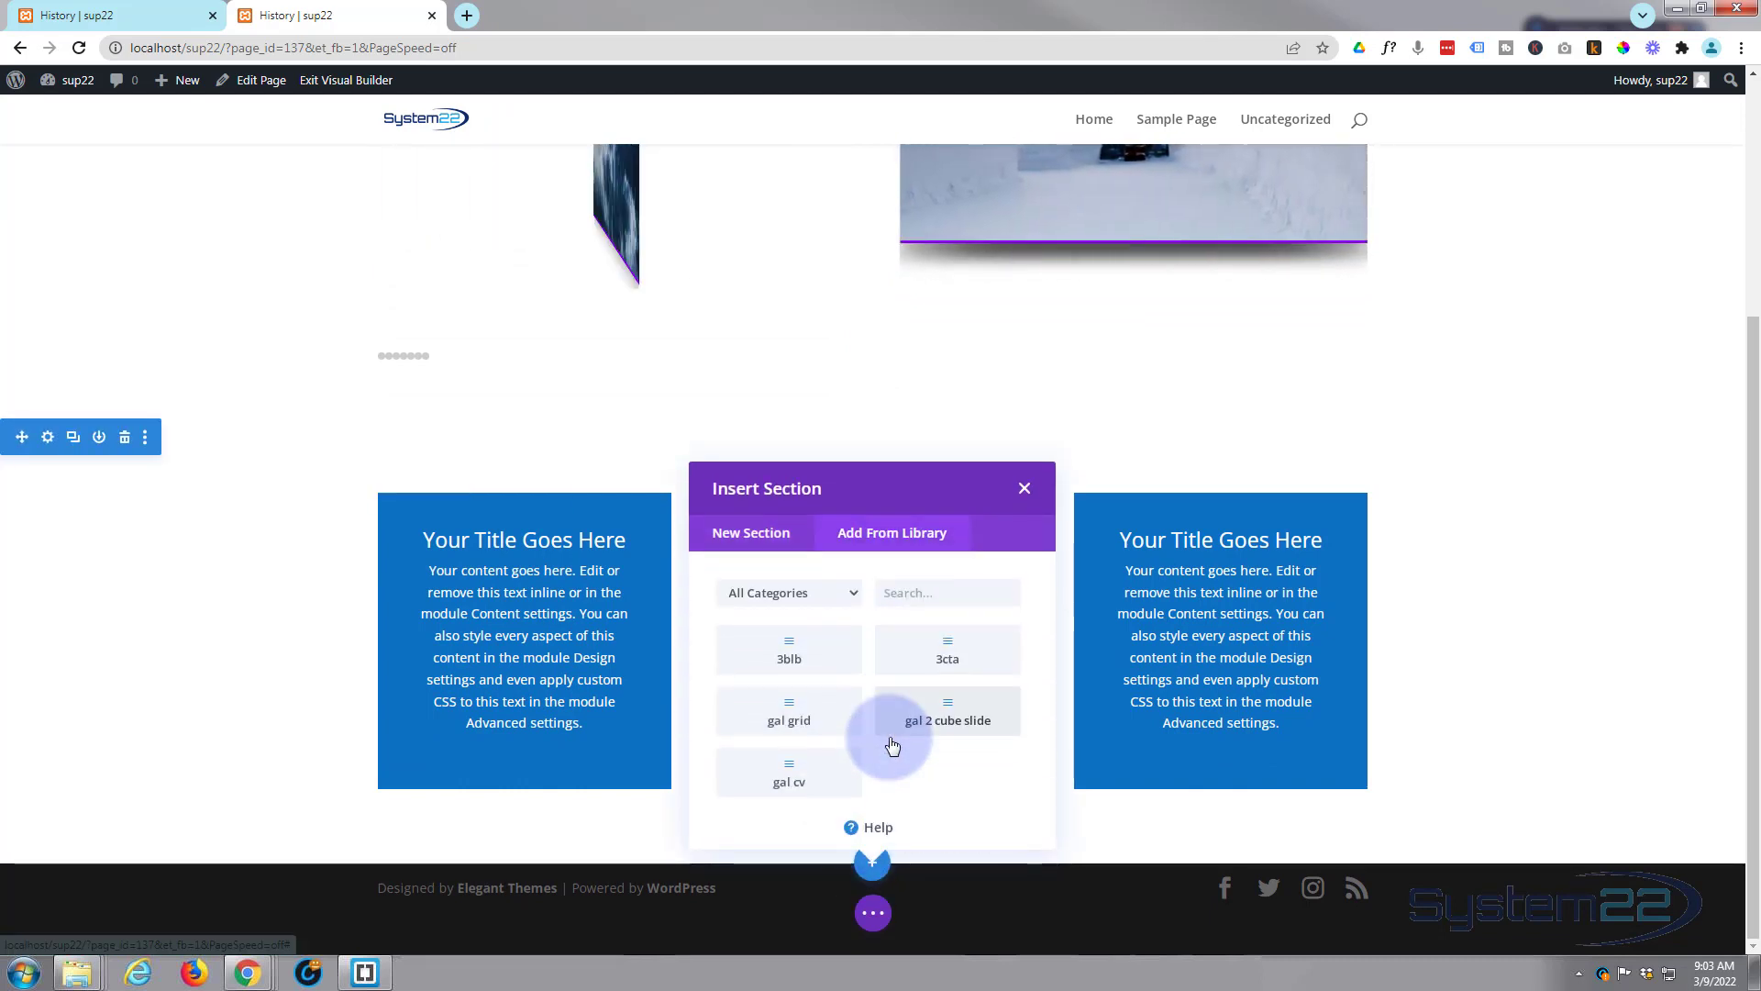
pyautogui.click(811, 655)
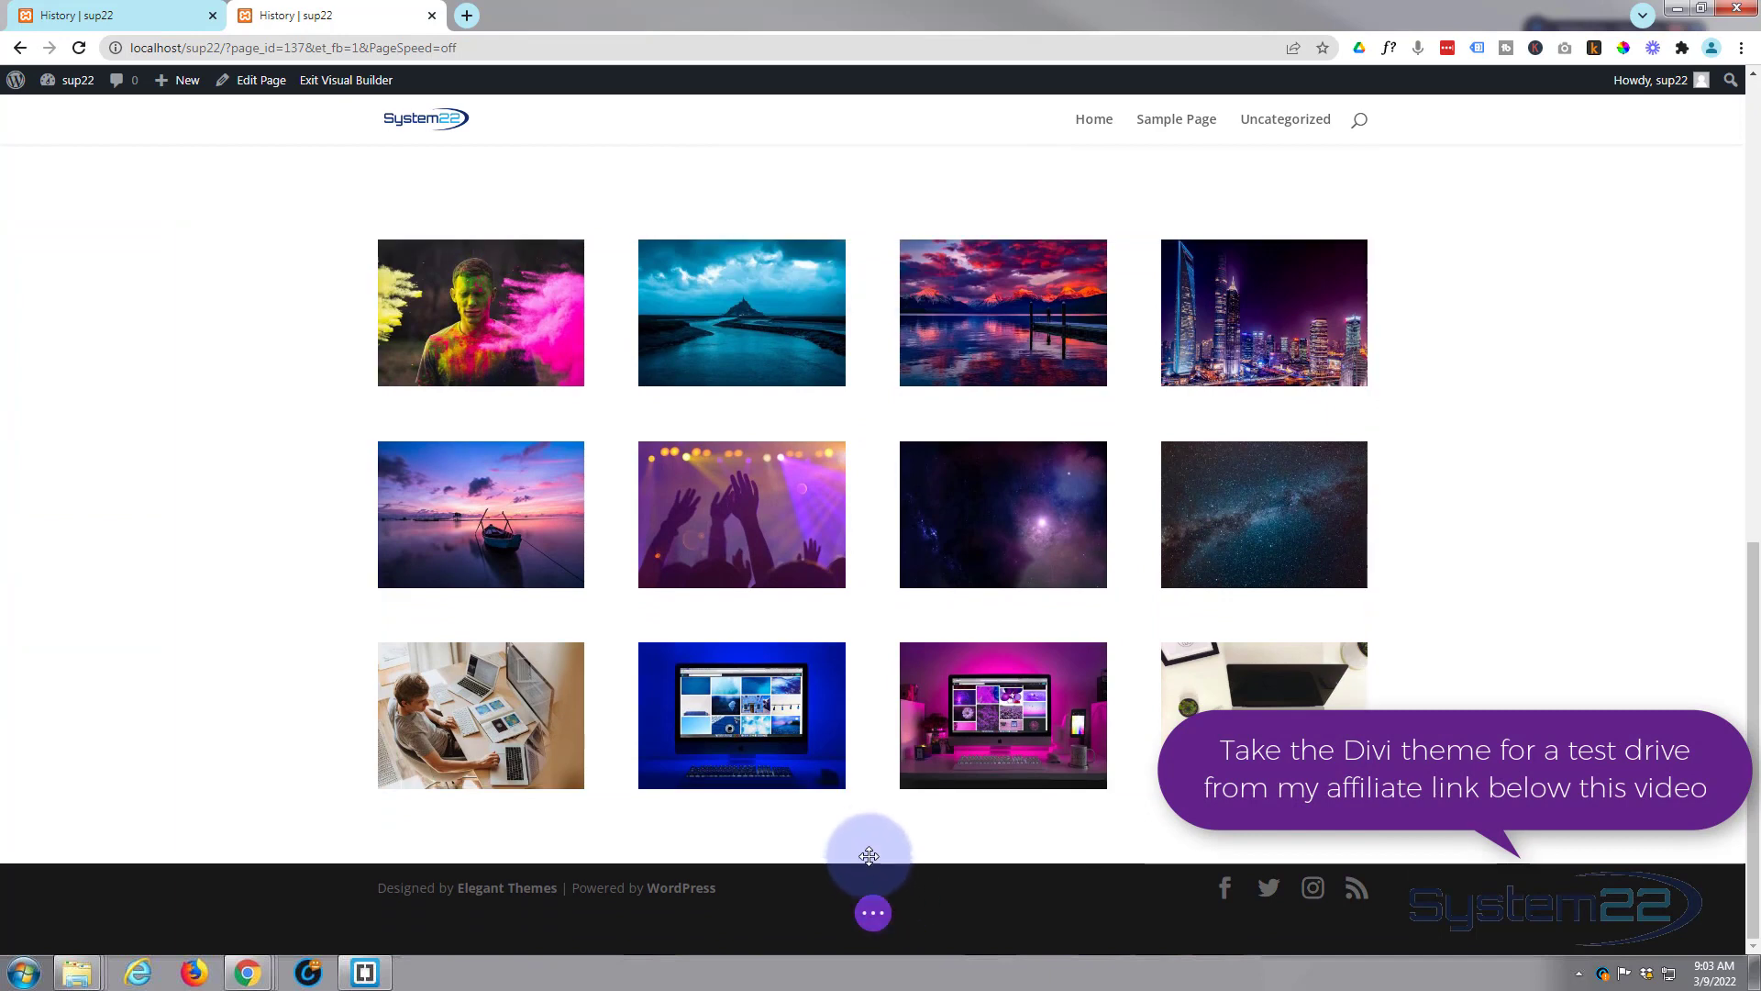
pyautogui.click(874, 863)
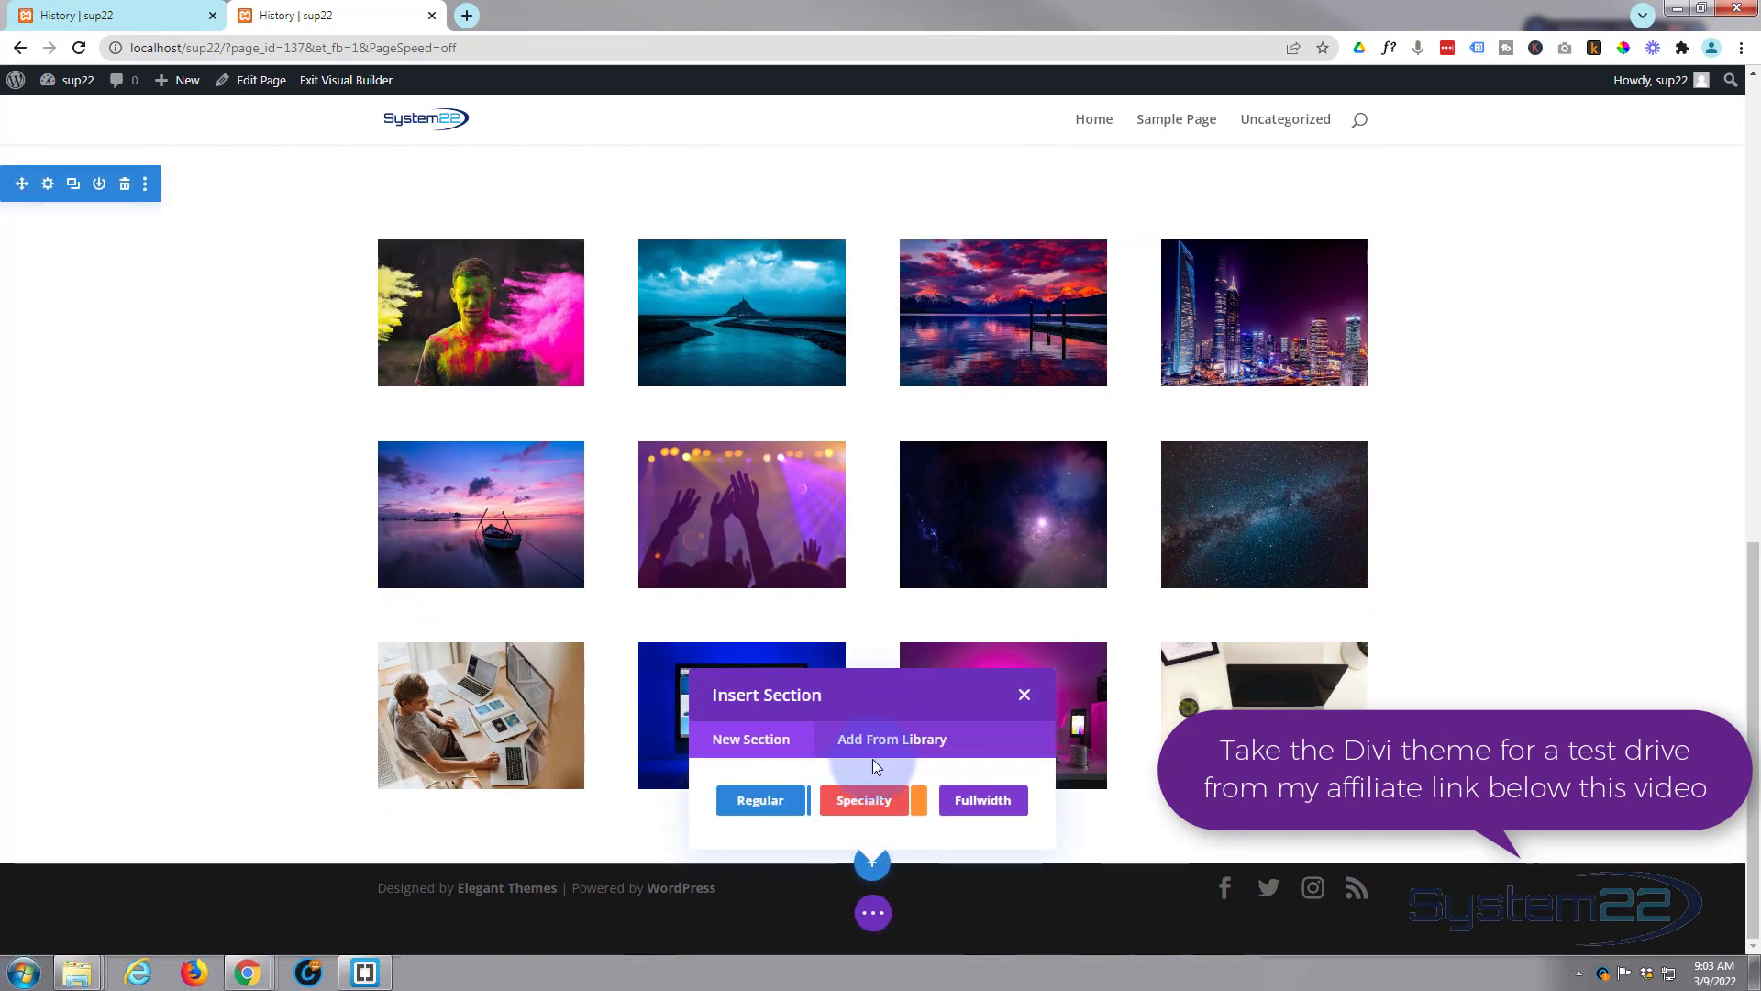
pyautogui.click(876, 754)
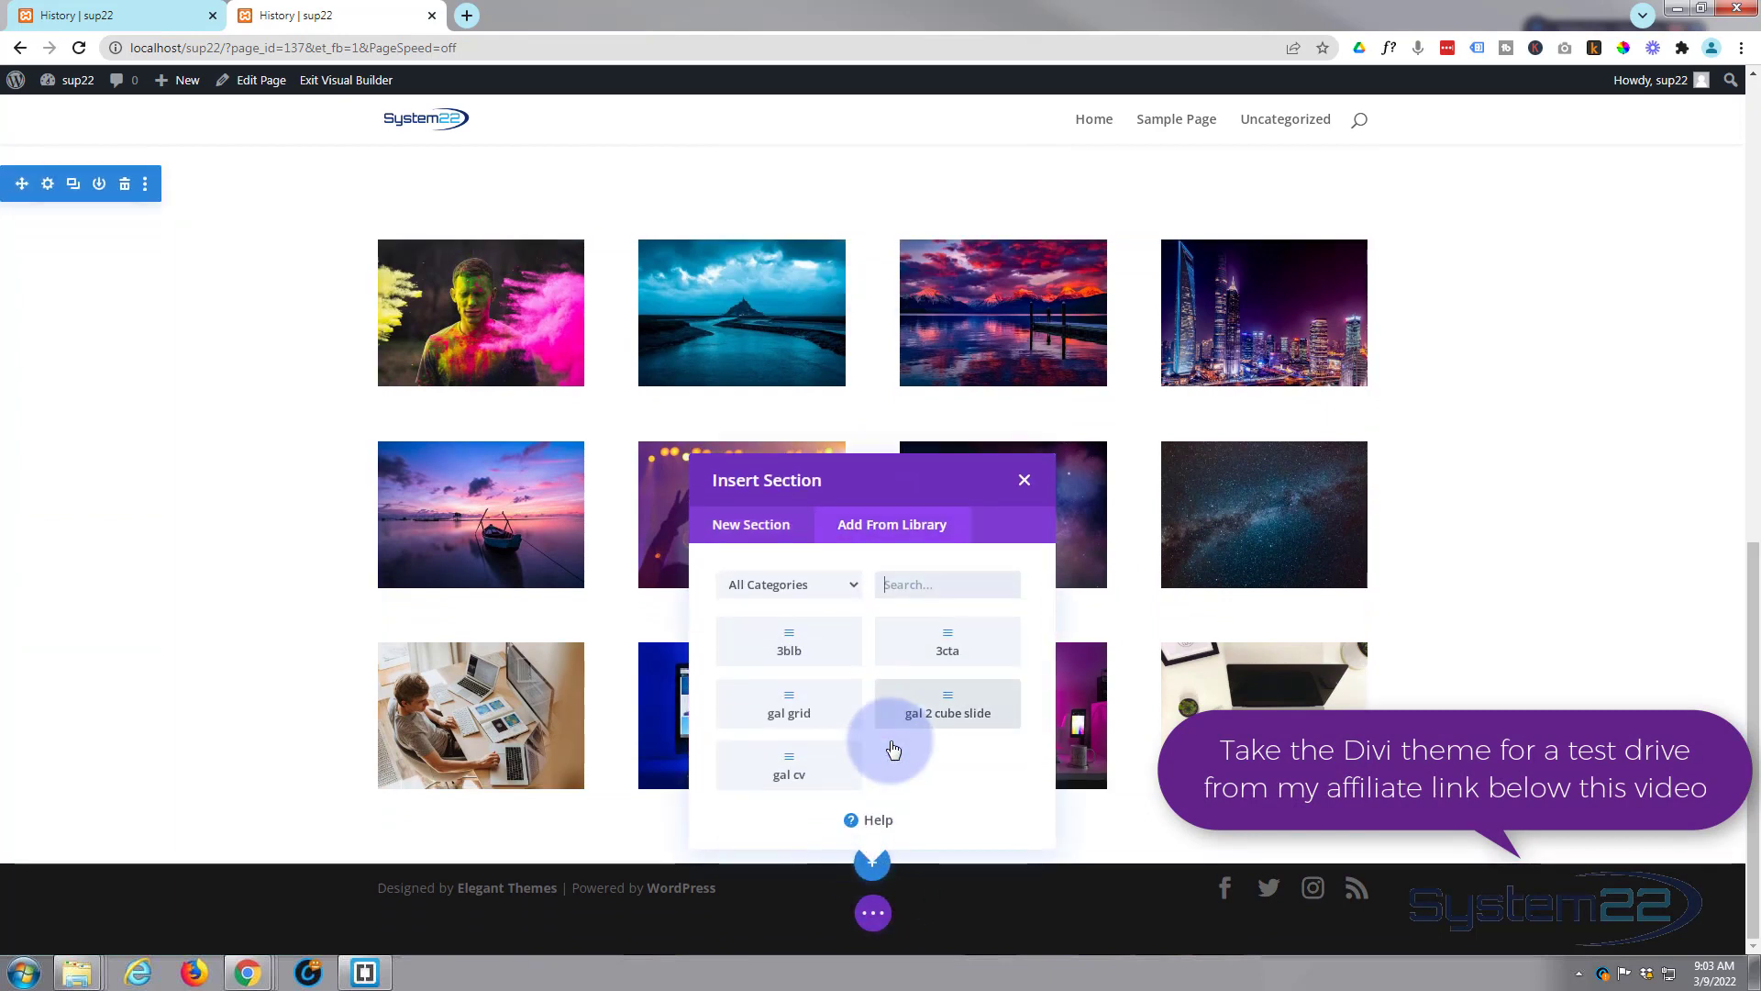
pyautogui.click(815, 653)
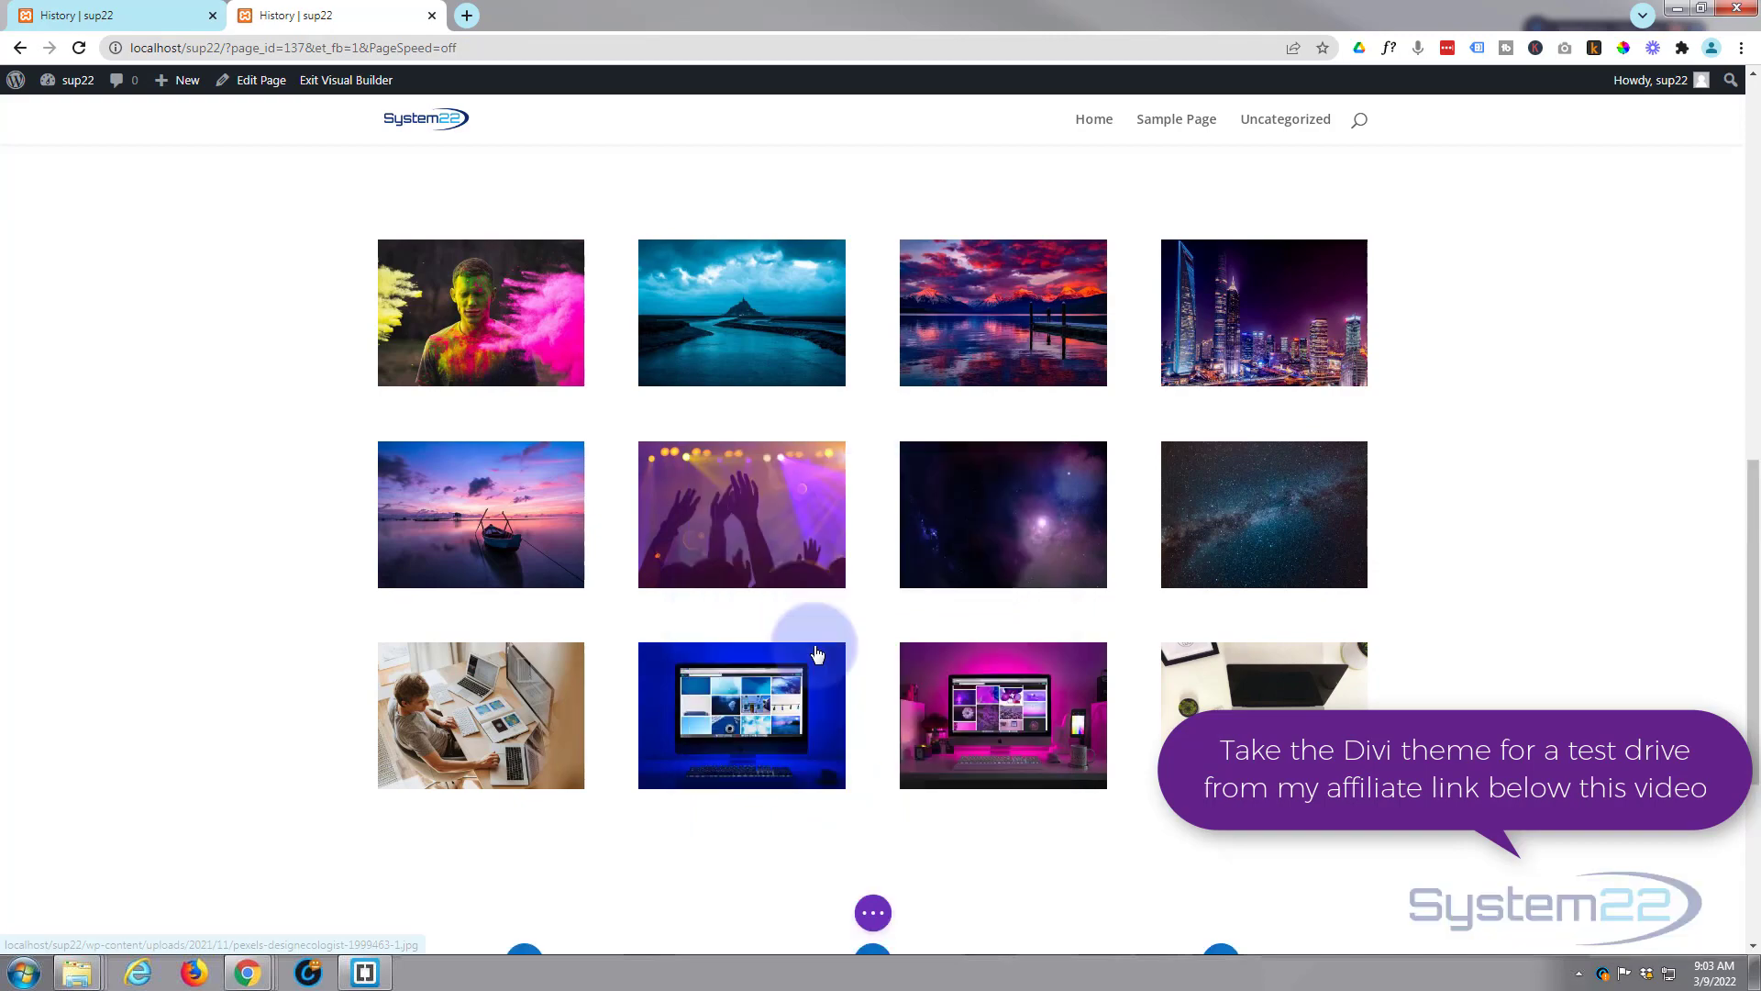
# Give the three title-card section a blue-to-green gradient background and save it
pyautogui.scroll(-4, 1533, 605)
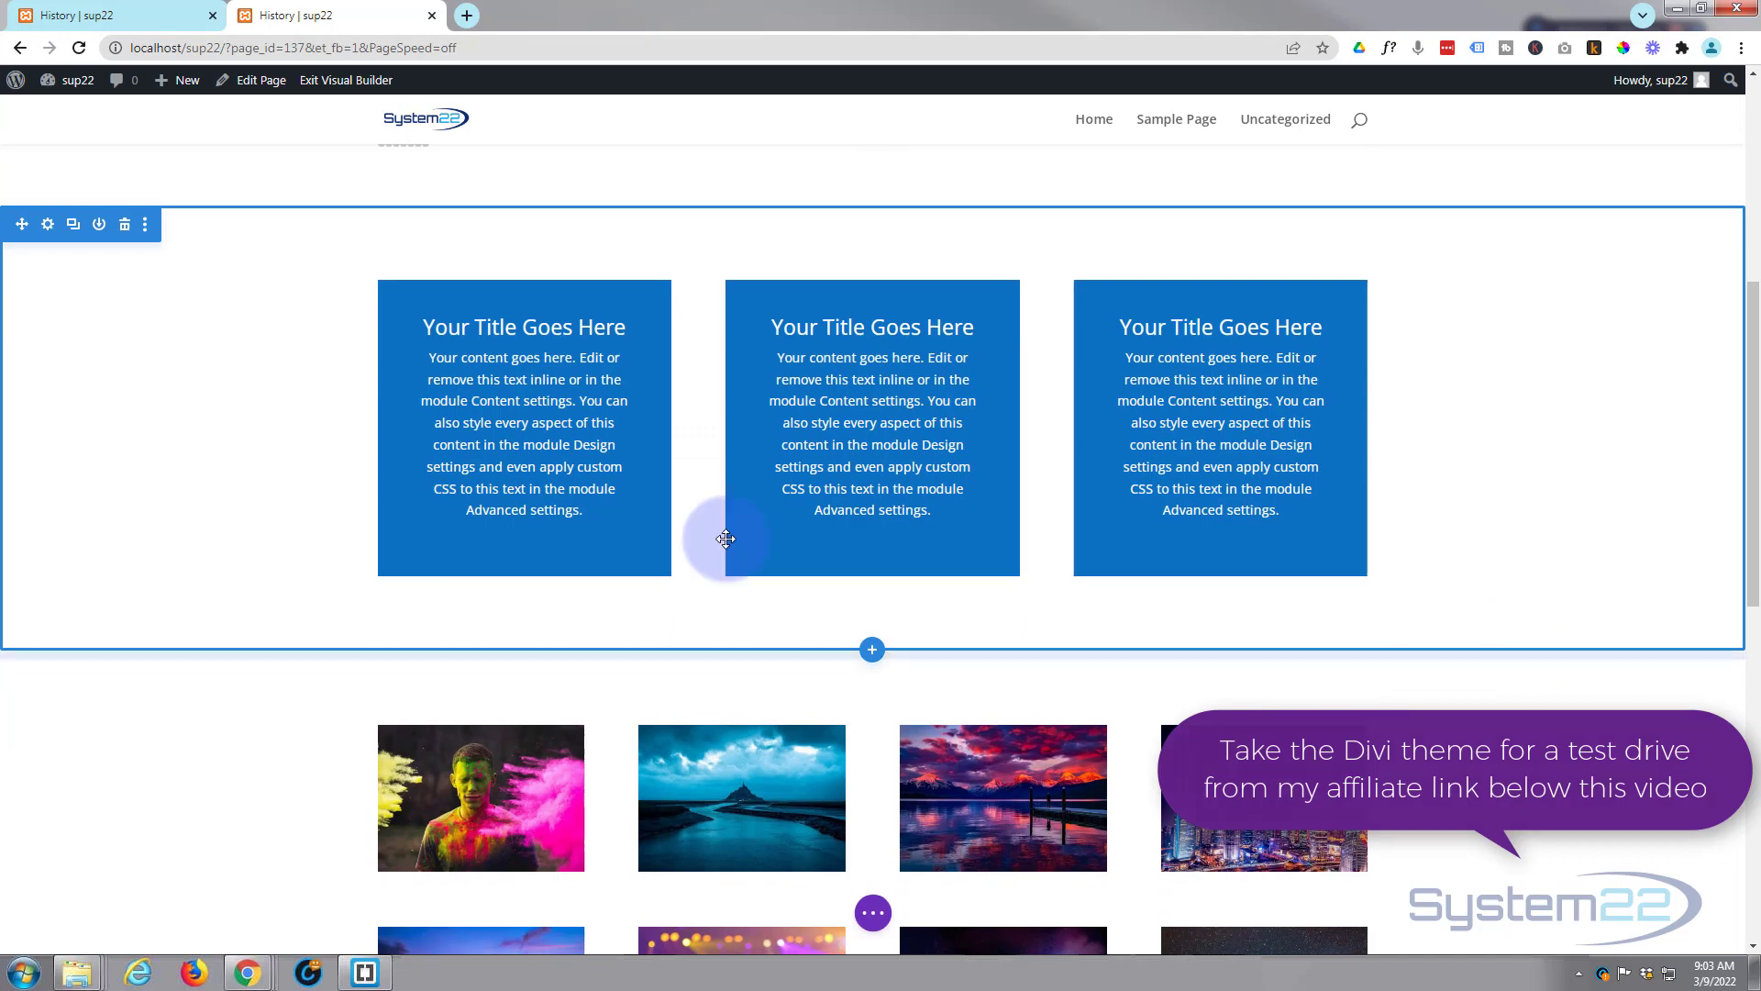
pyautogui.click(49, 230)
pyautogui.rightClick(49, 230)
pyautogui.click(20, 209)
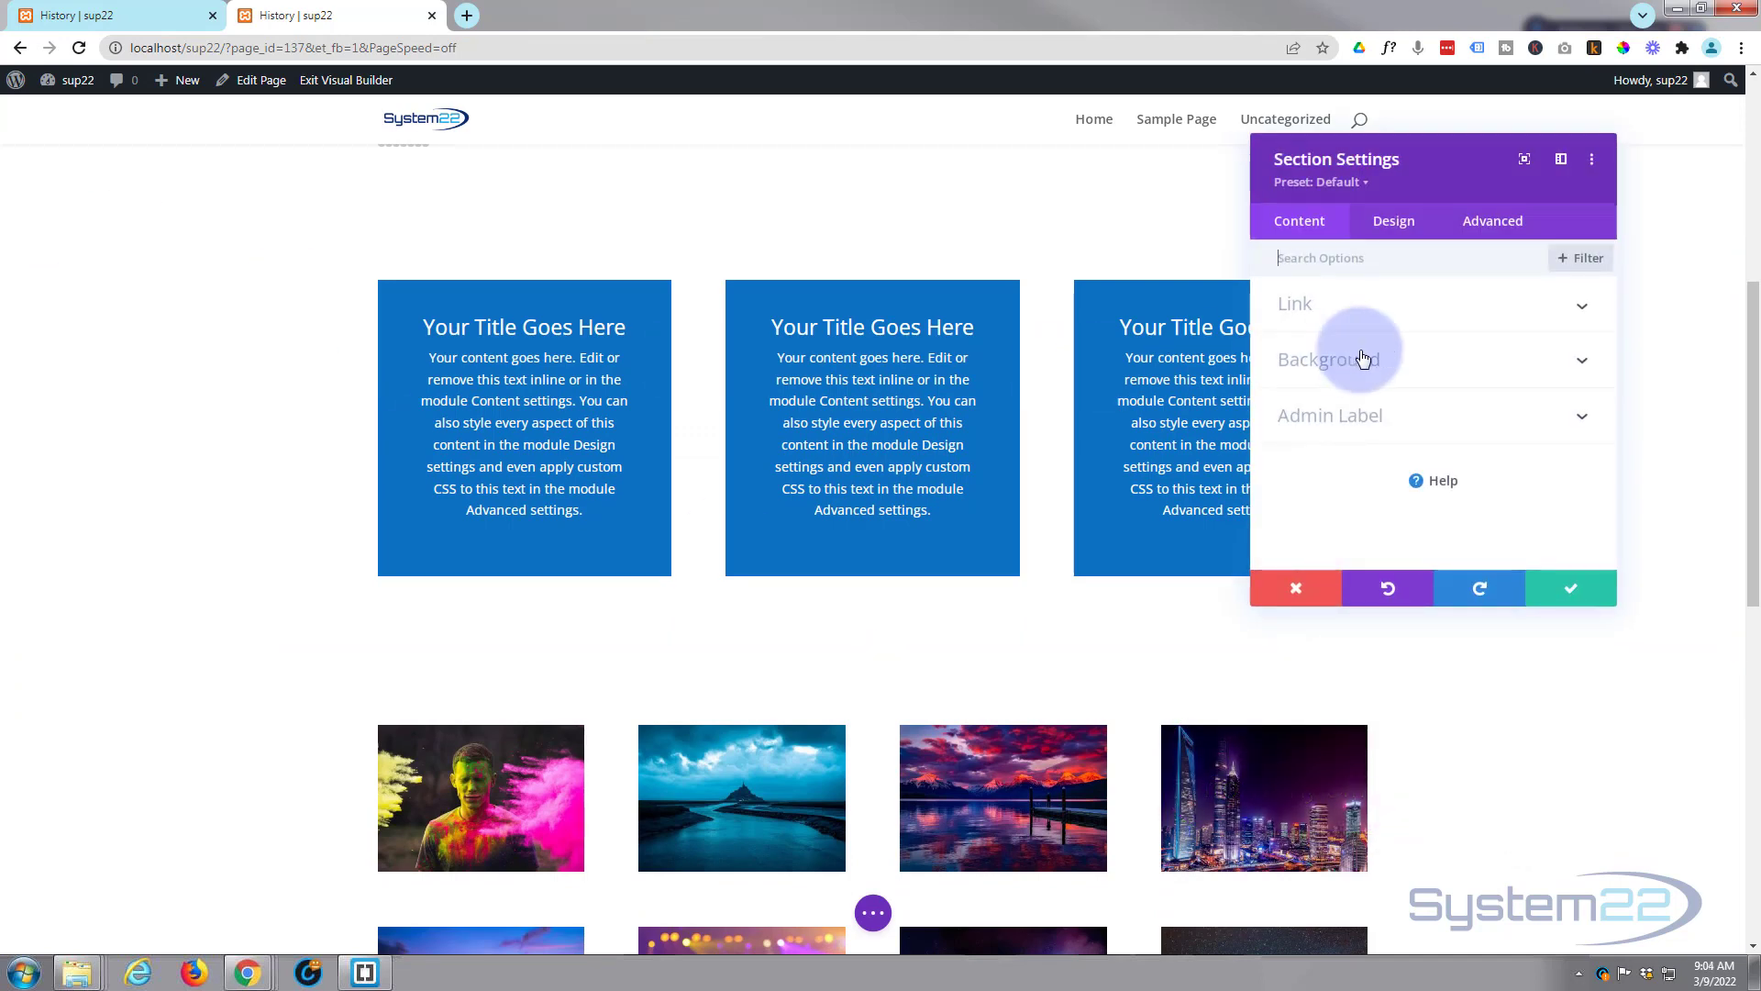
pyautogui.click(1401, 365)
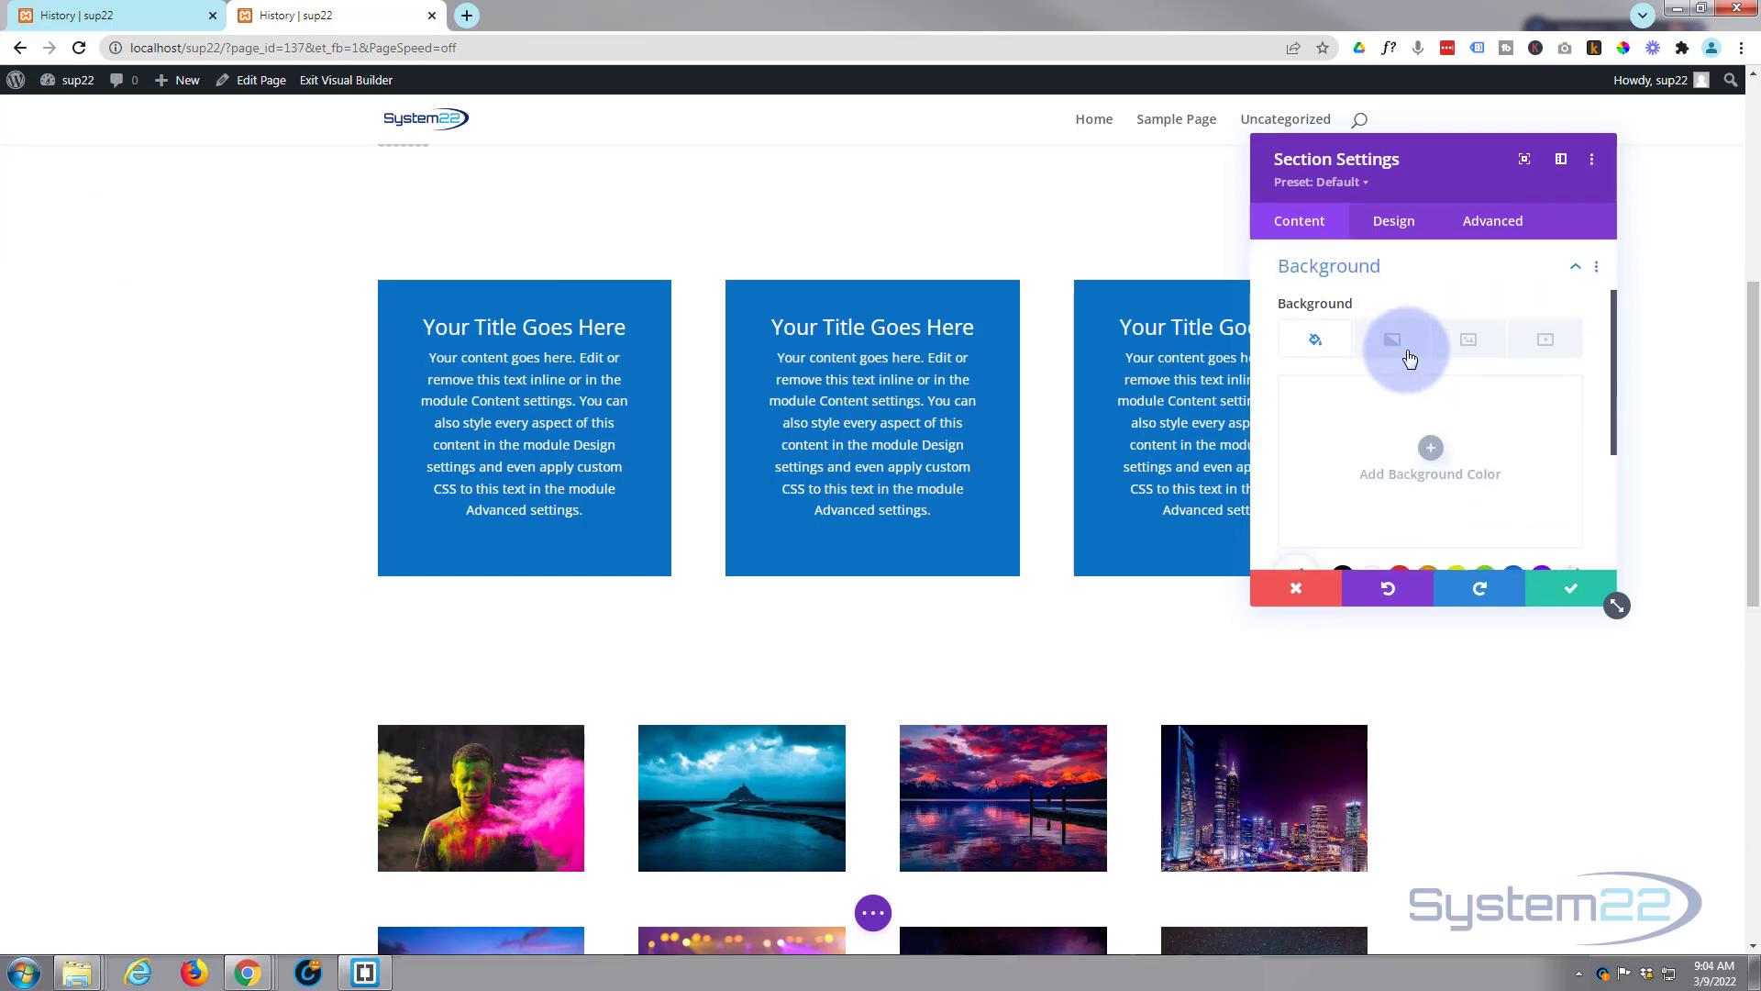
pyautogui.click(1445, 453)
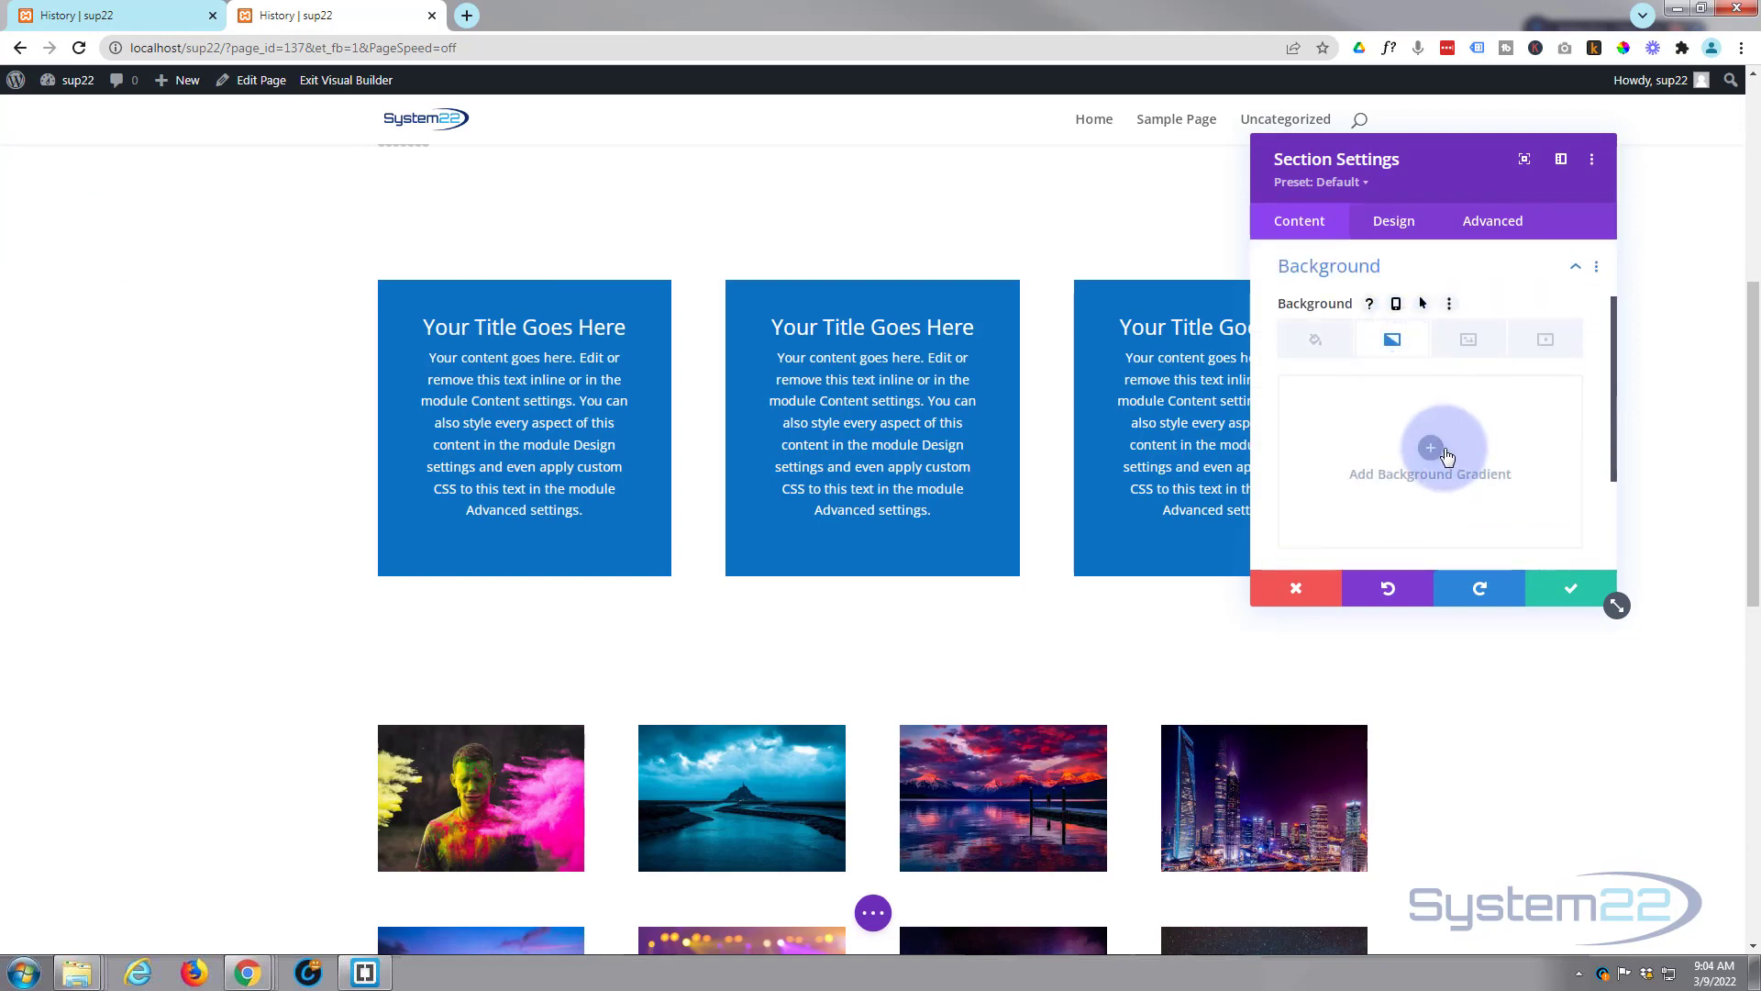
pyautogui.click(1570, 587)
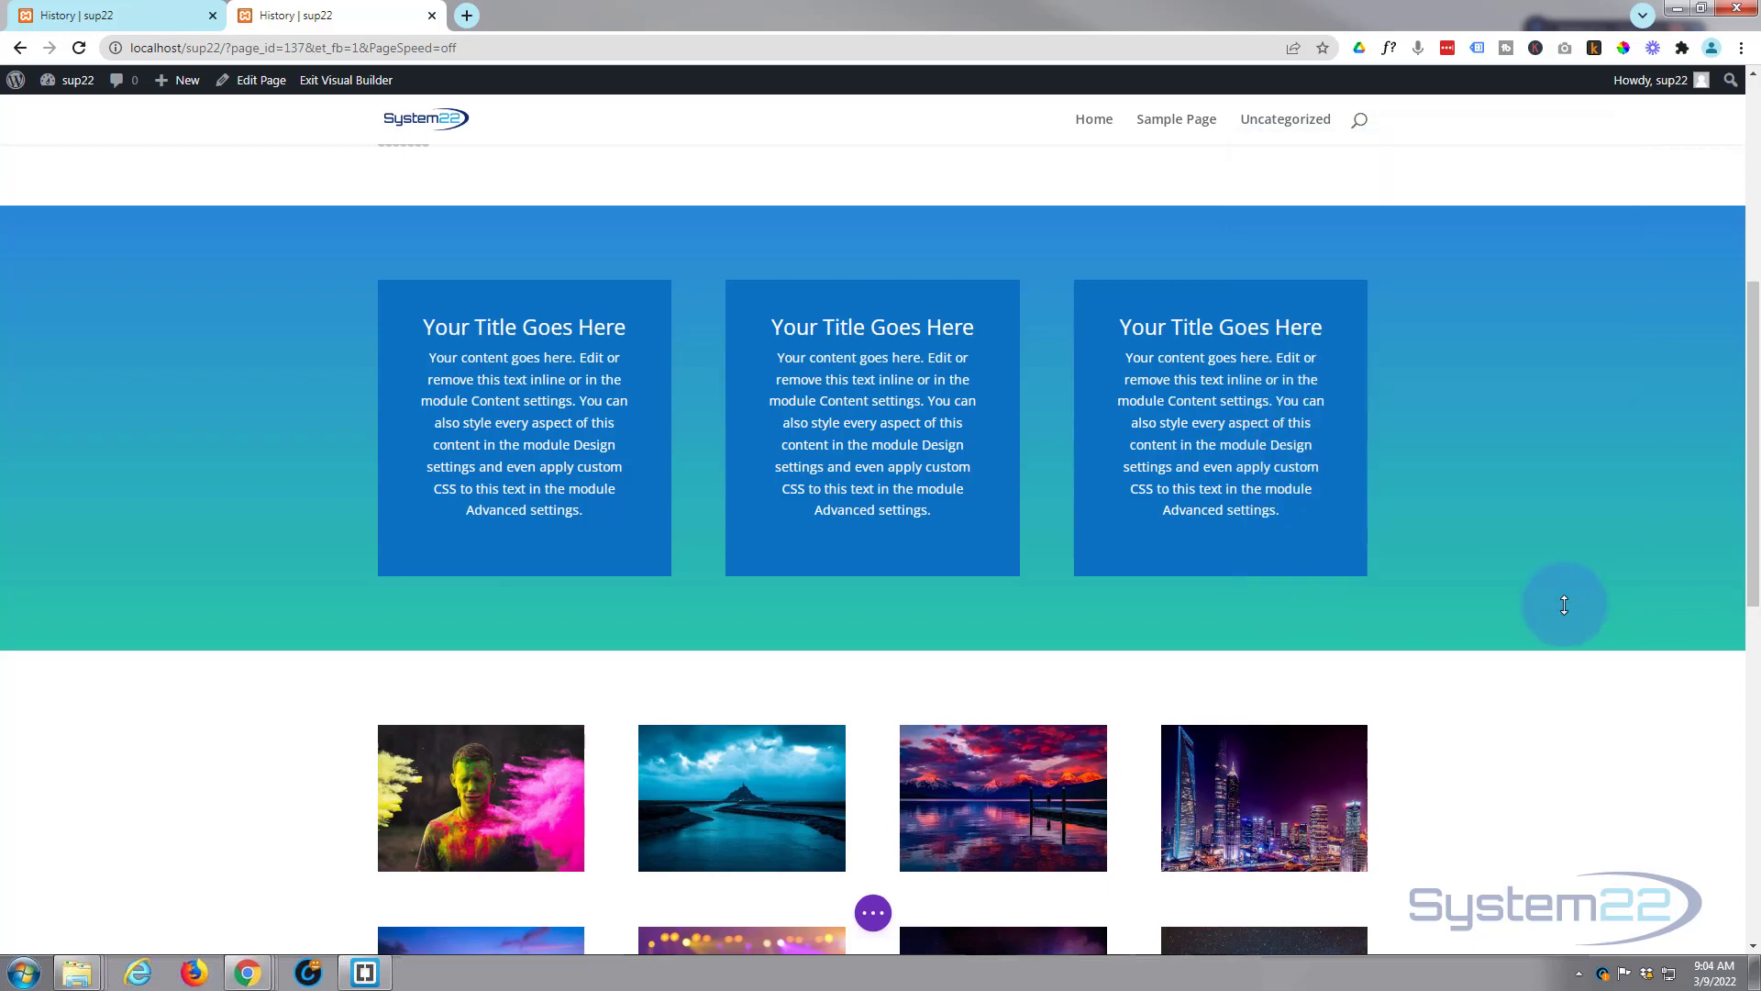
pyautogui.scroll(-6, 1565, 601)
pyautogui.scroll(-3, 1565, 601)
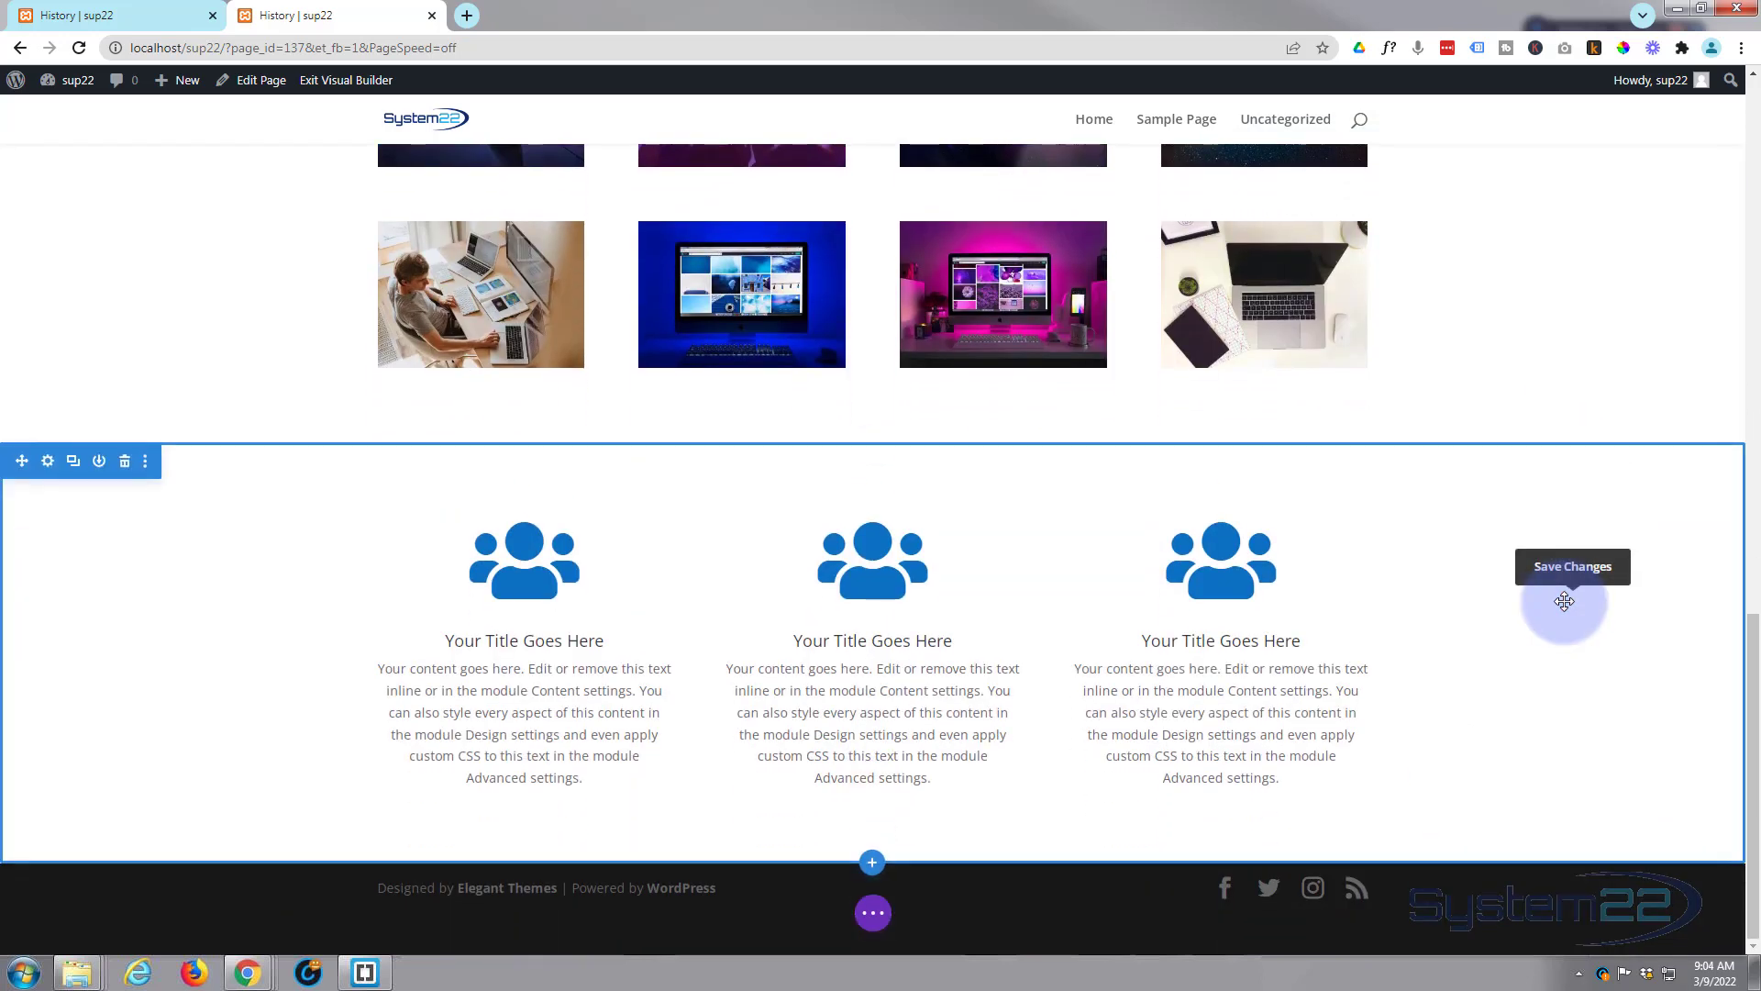
# Set the blurb section's background to blue rgba(12,113,195) at 0.14 opacity and save
pyautogui.click(47, 465)
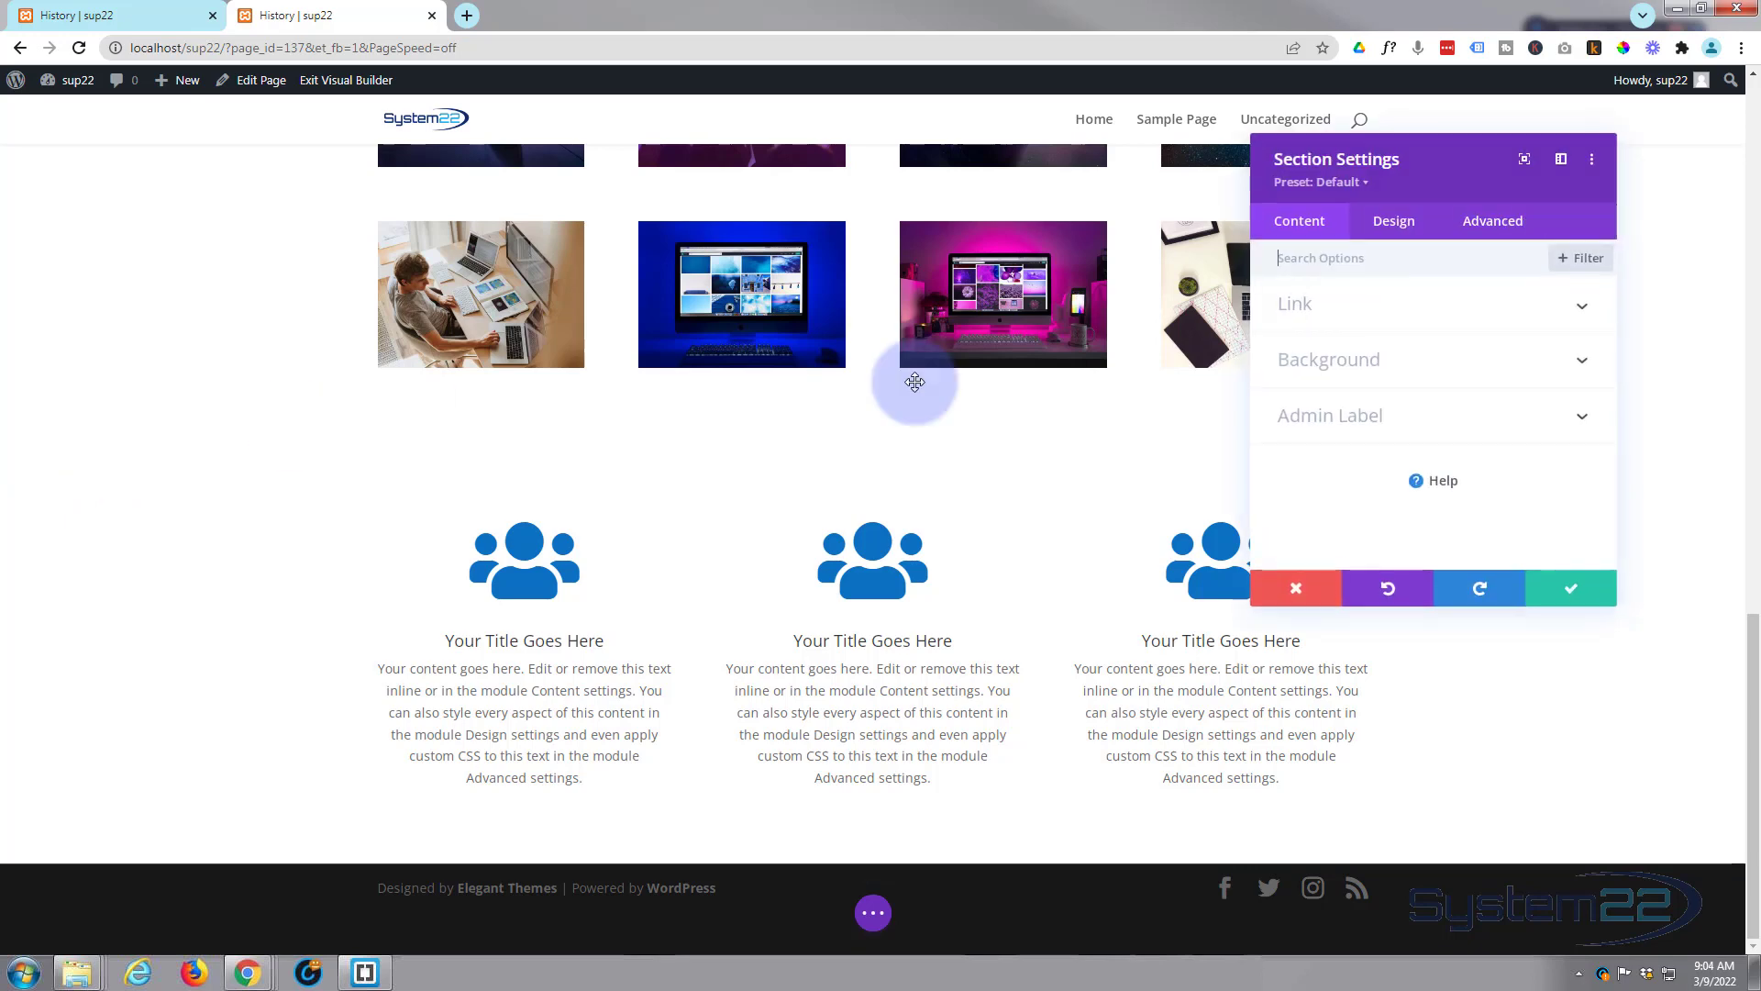
pyautogui.click(1359, 357)
pyautogui.scroll(-2, 1437, 461)
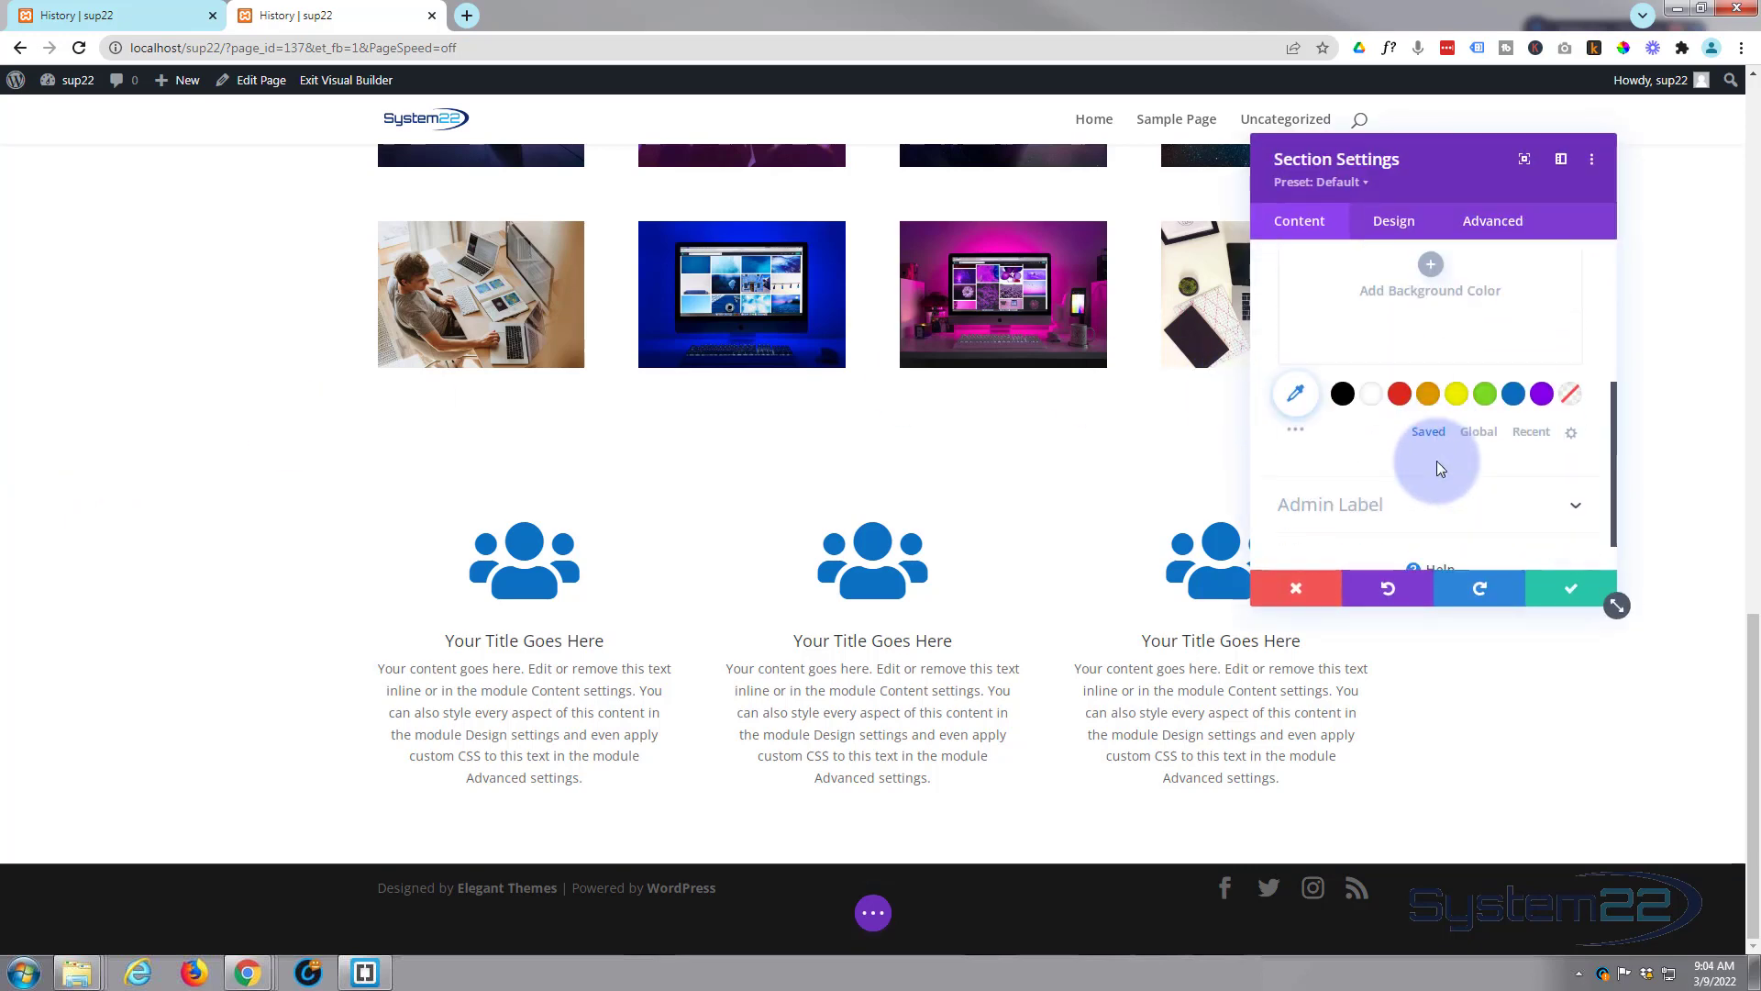
pyautogui.click(1514, 395)
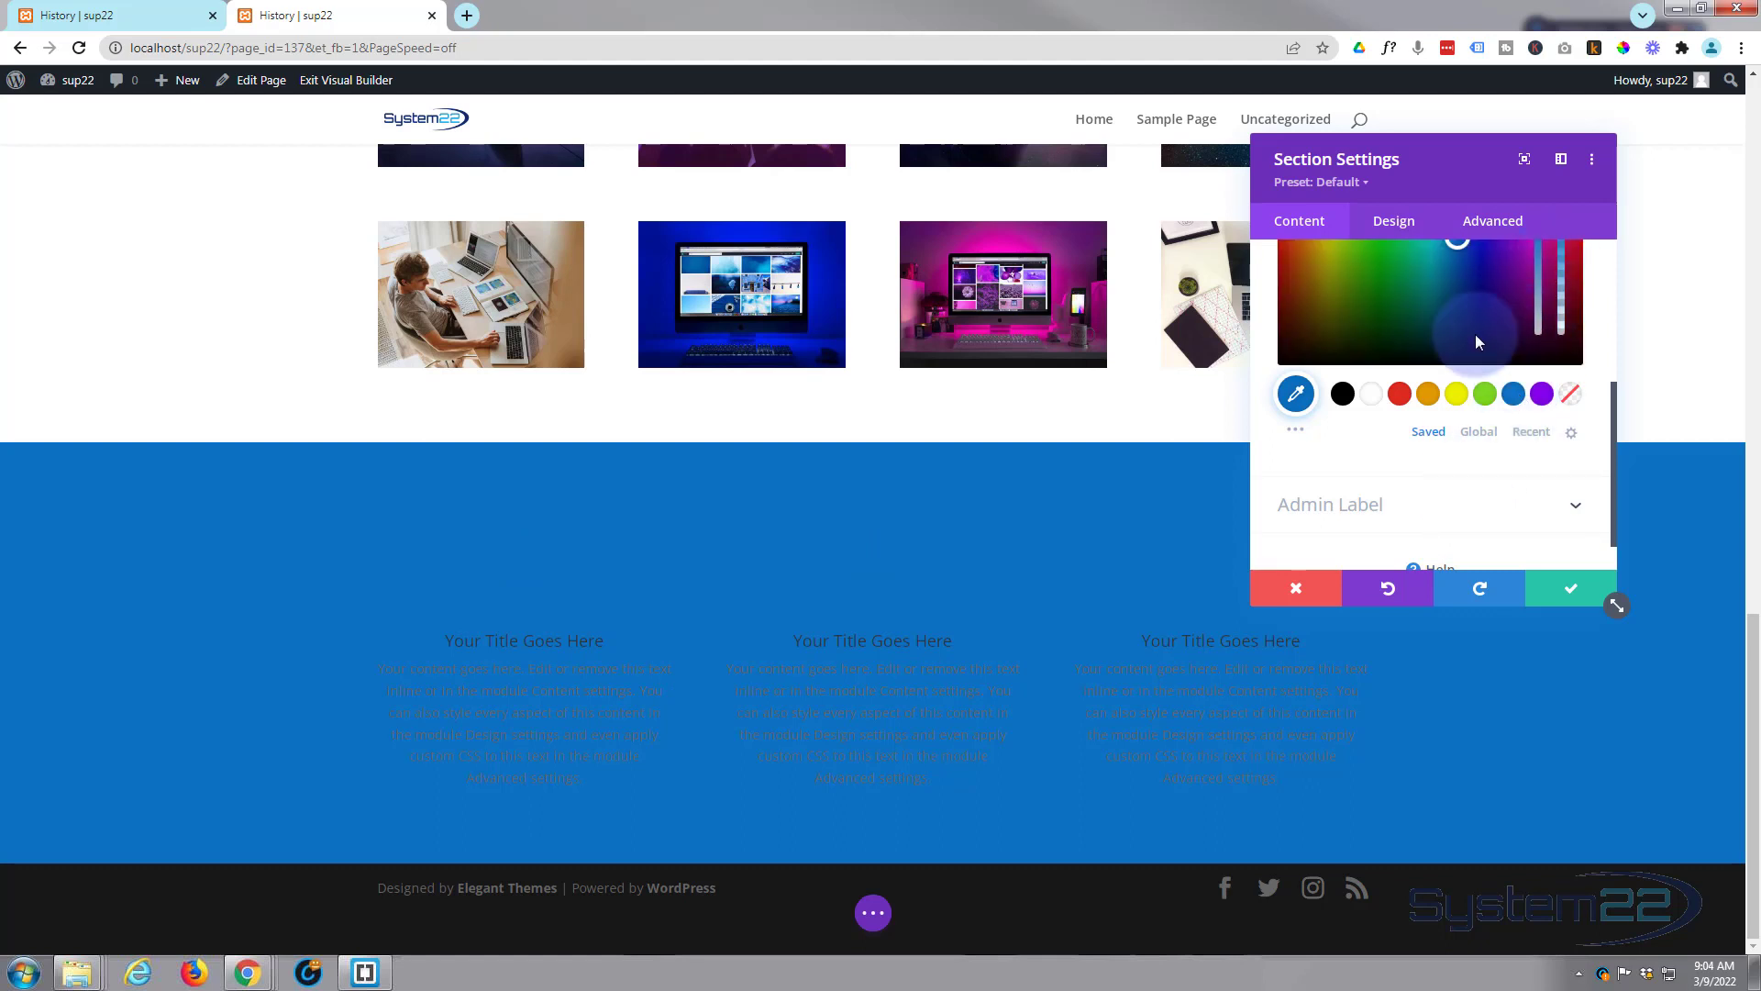
pyautogui.scroll(1, 1476, 341)
pyautogui.moveTo(1563, 334); pyautogui.dragTo(1566, 409)
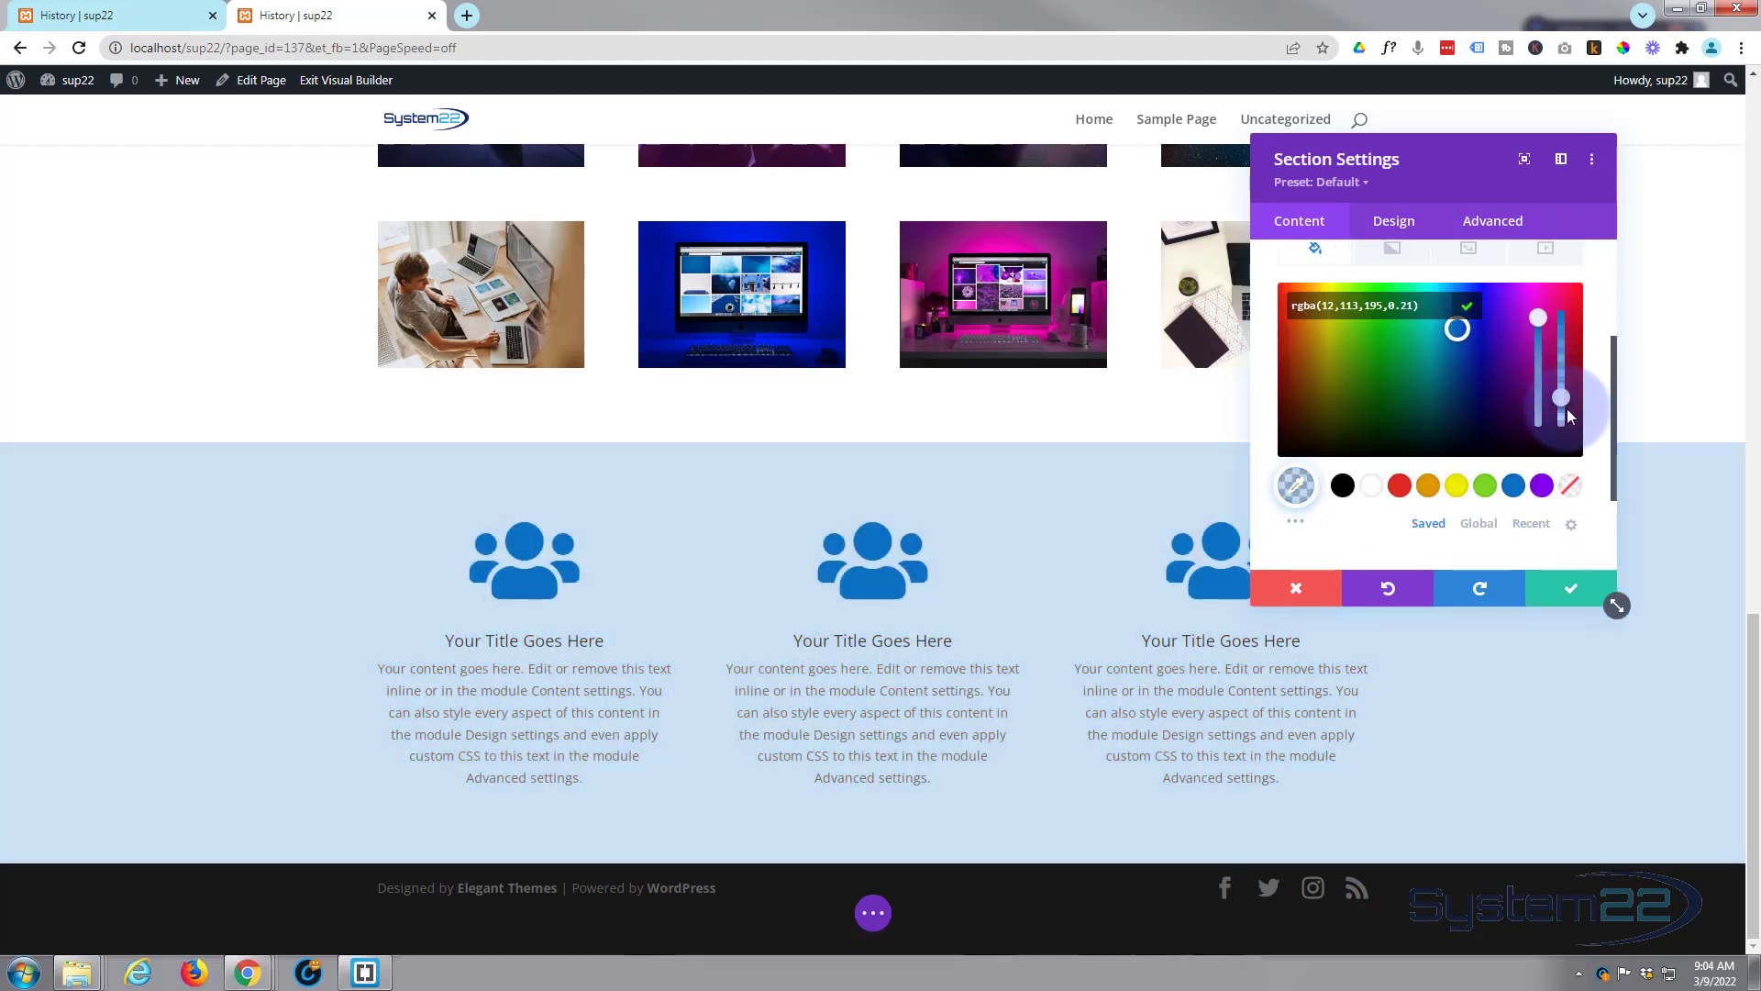
pyautogui.click(1571, 588)
pyautogui.scroll(4, 1573, 575)
pyautogui.scroll(8, 1576, 560)
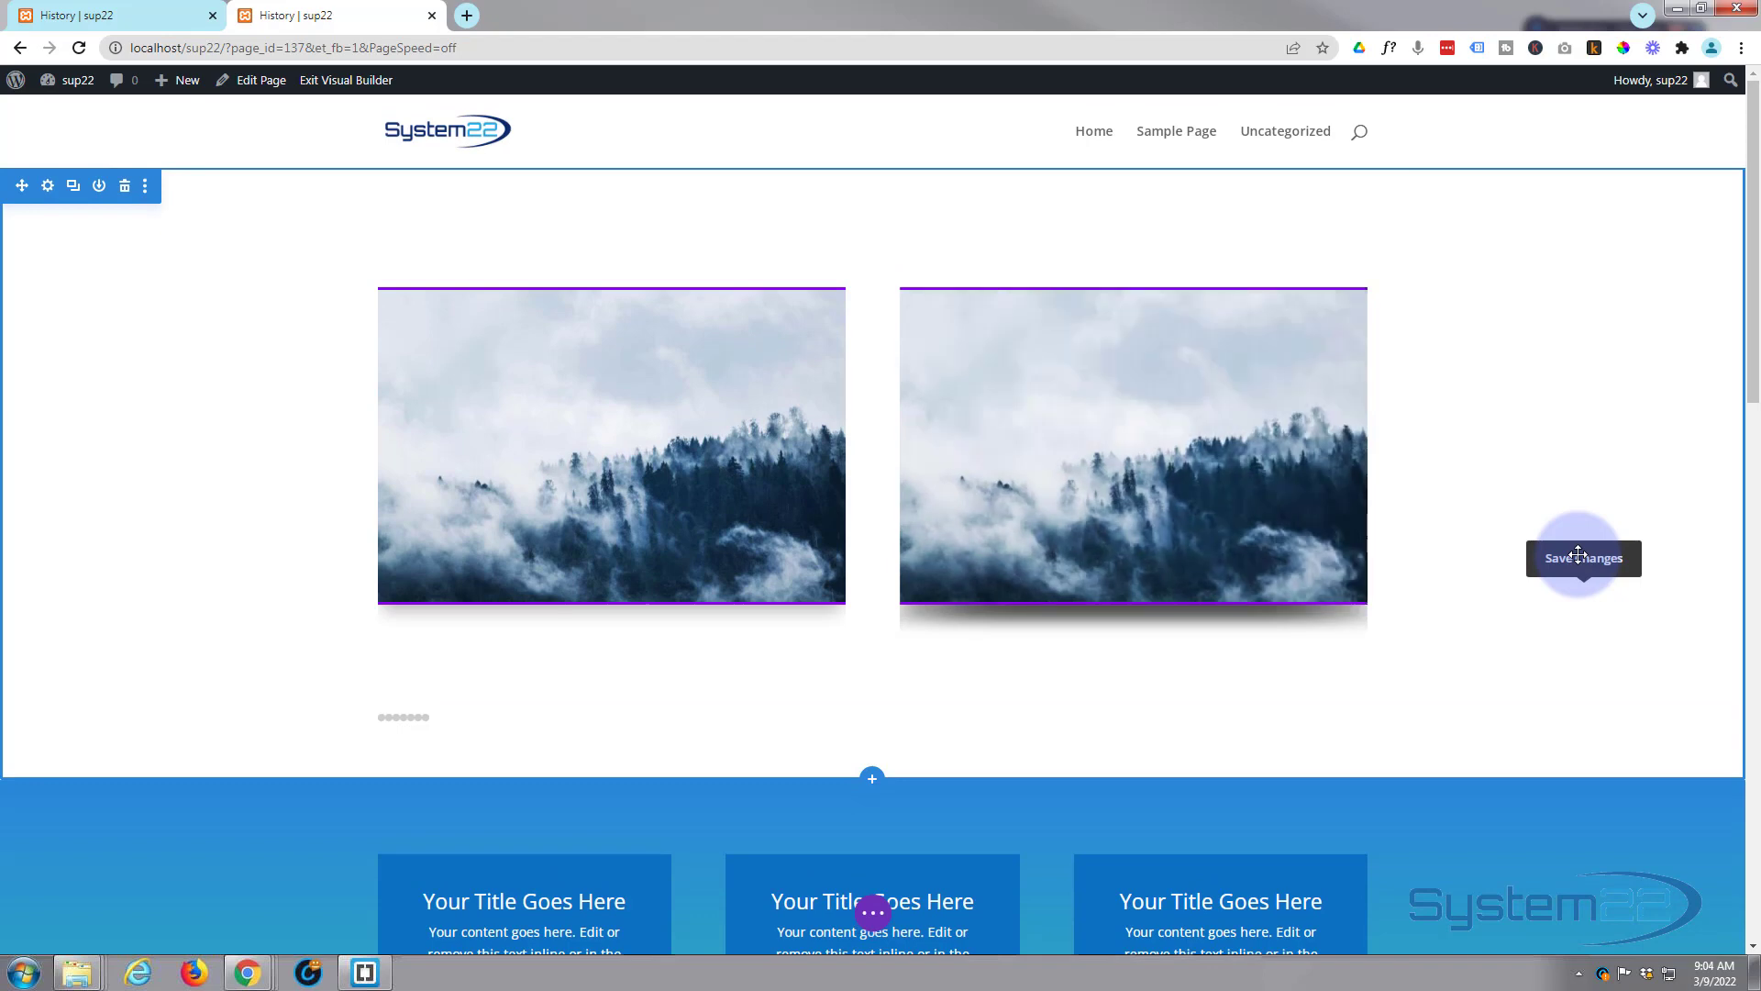
pyautogui.scroll(-3, 1577, 555)
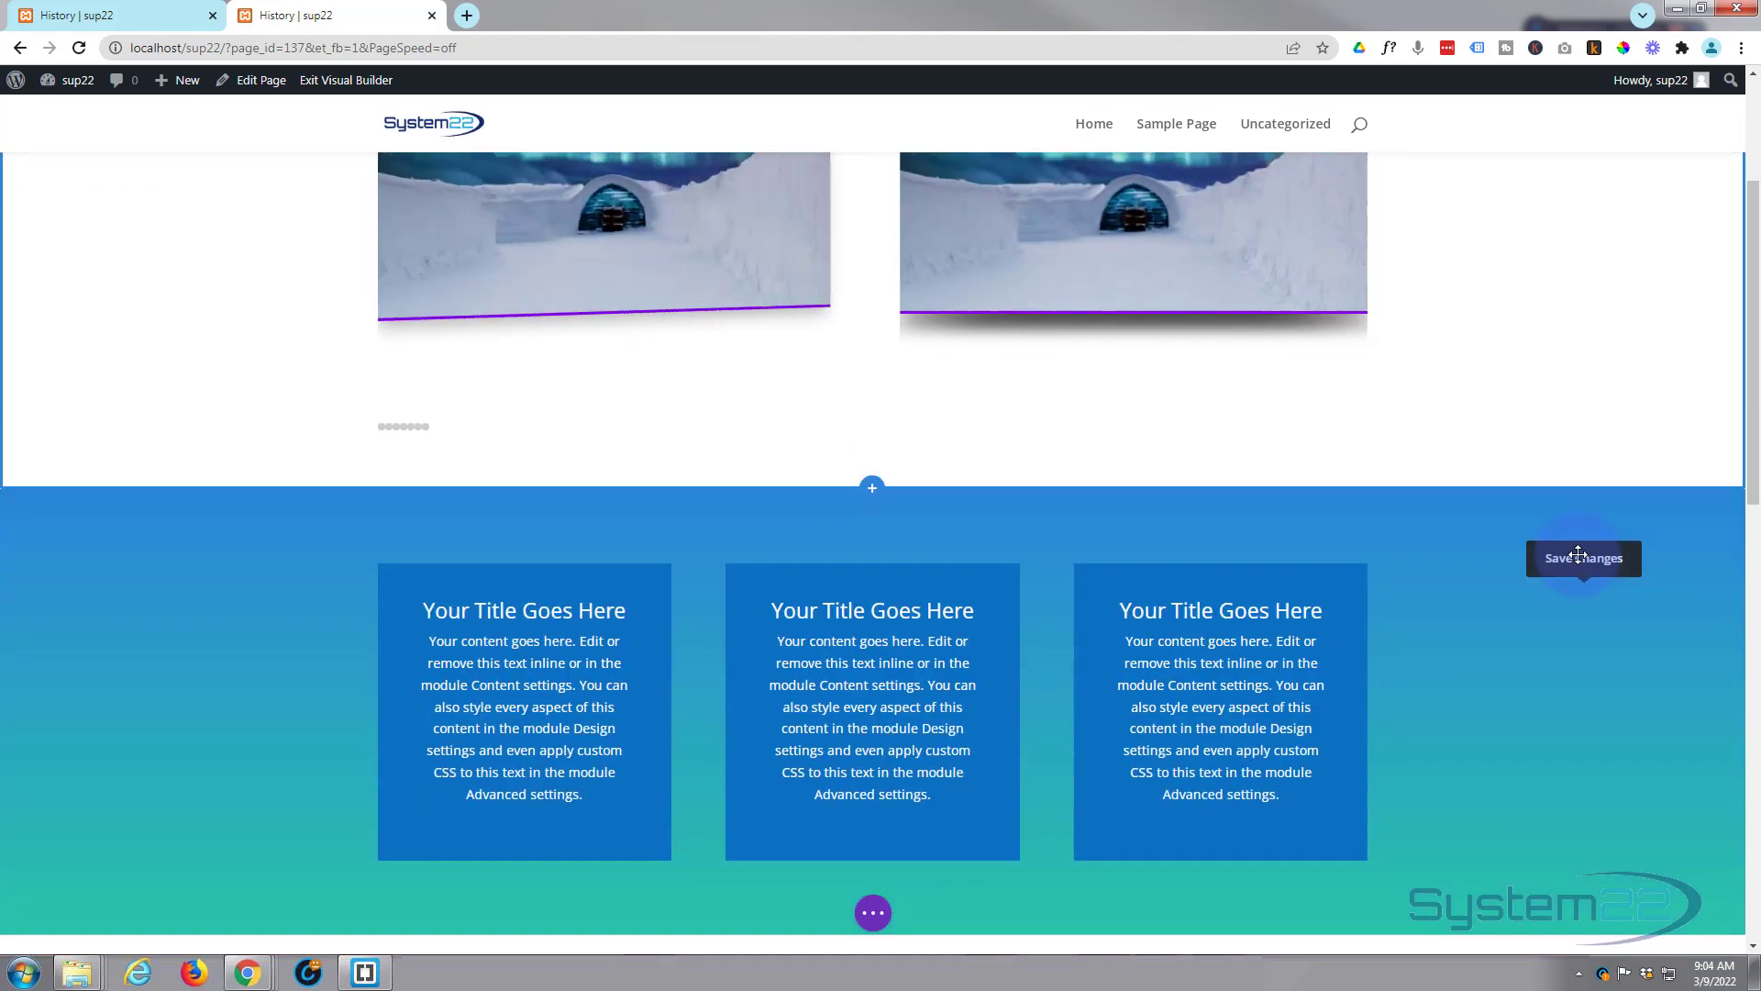
pyautogui.scroll(-2, 1578, 555)
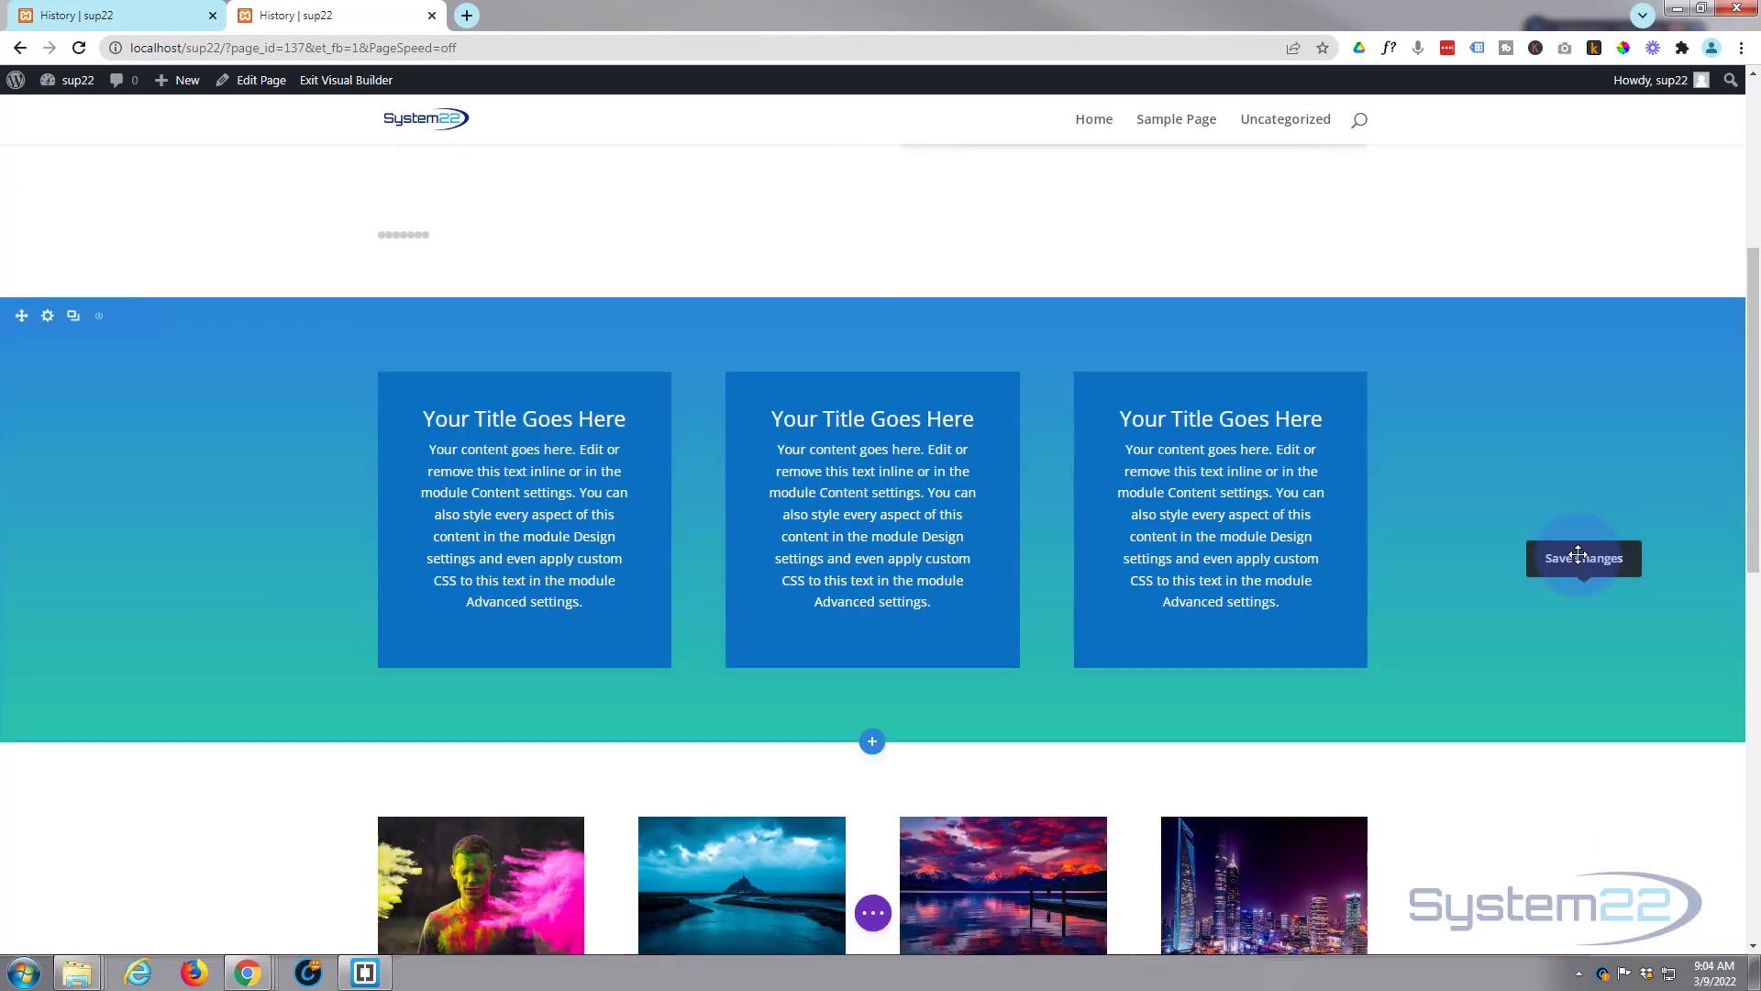
# Reopen Editing History and select the latest Edited Section state from 9:04:26 AM
pyautogui.click(873, 915)
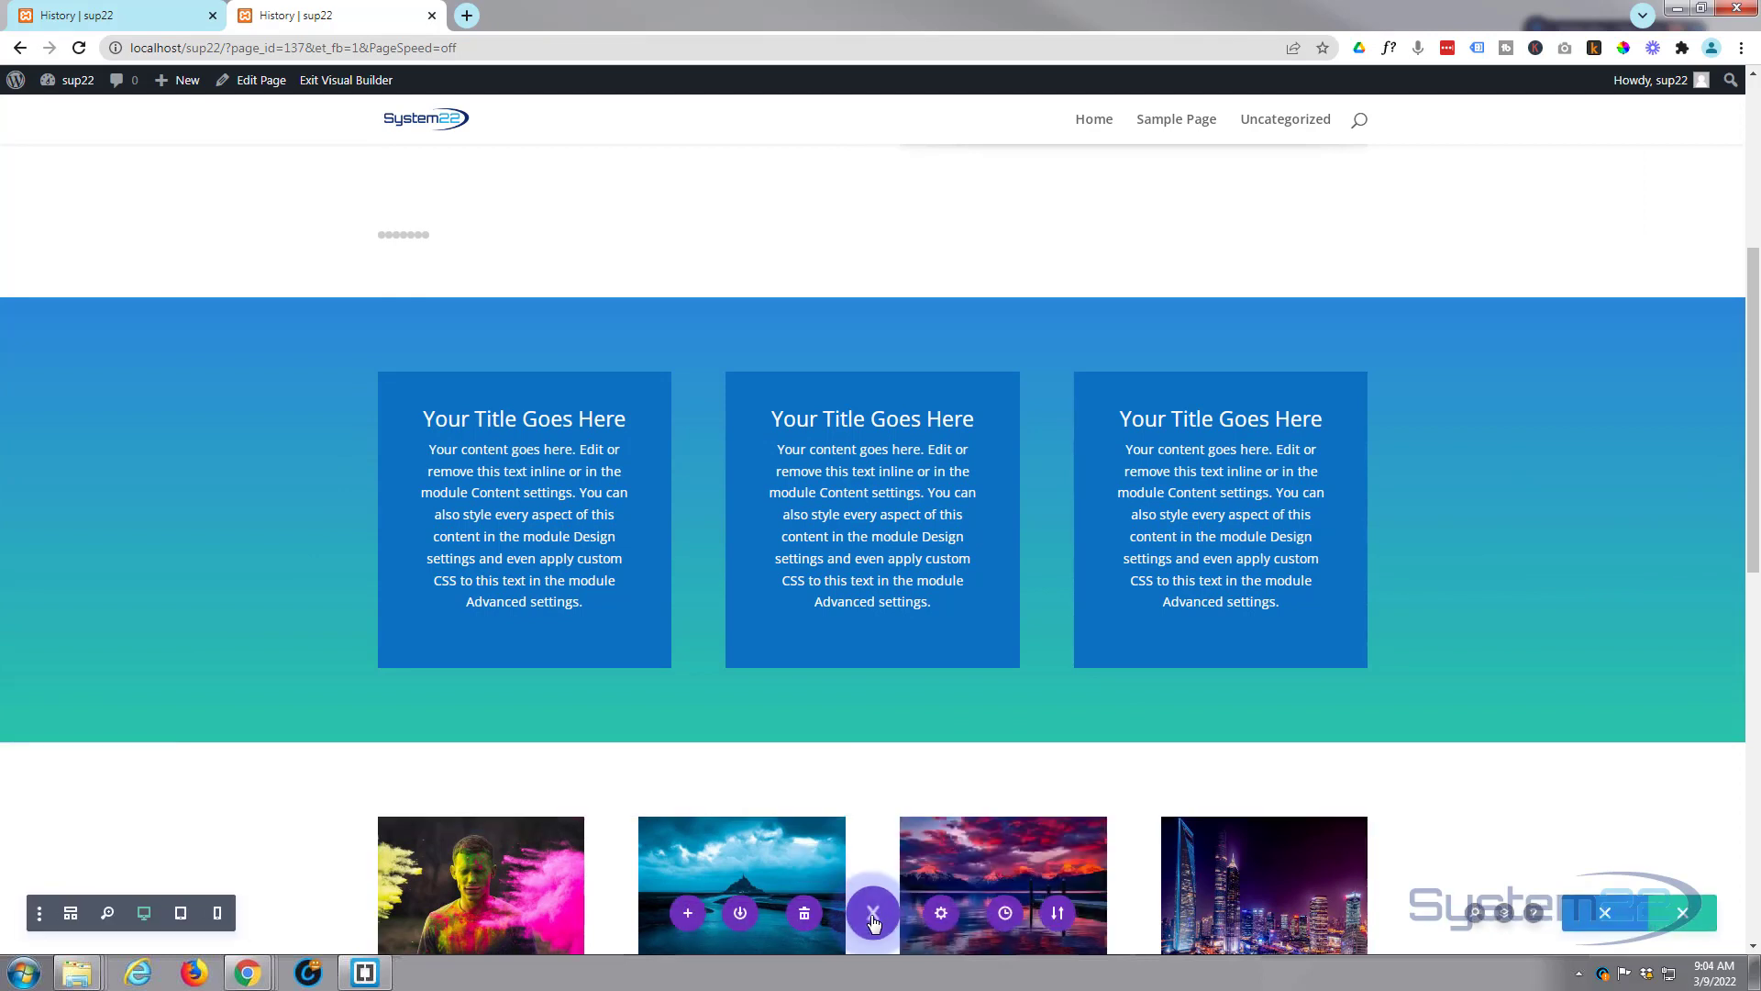
pyautogui.click(999, 914)
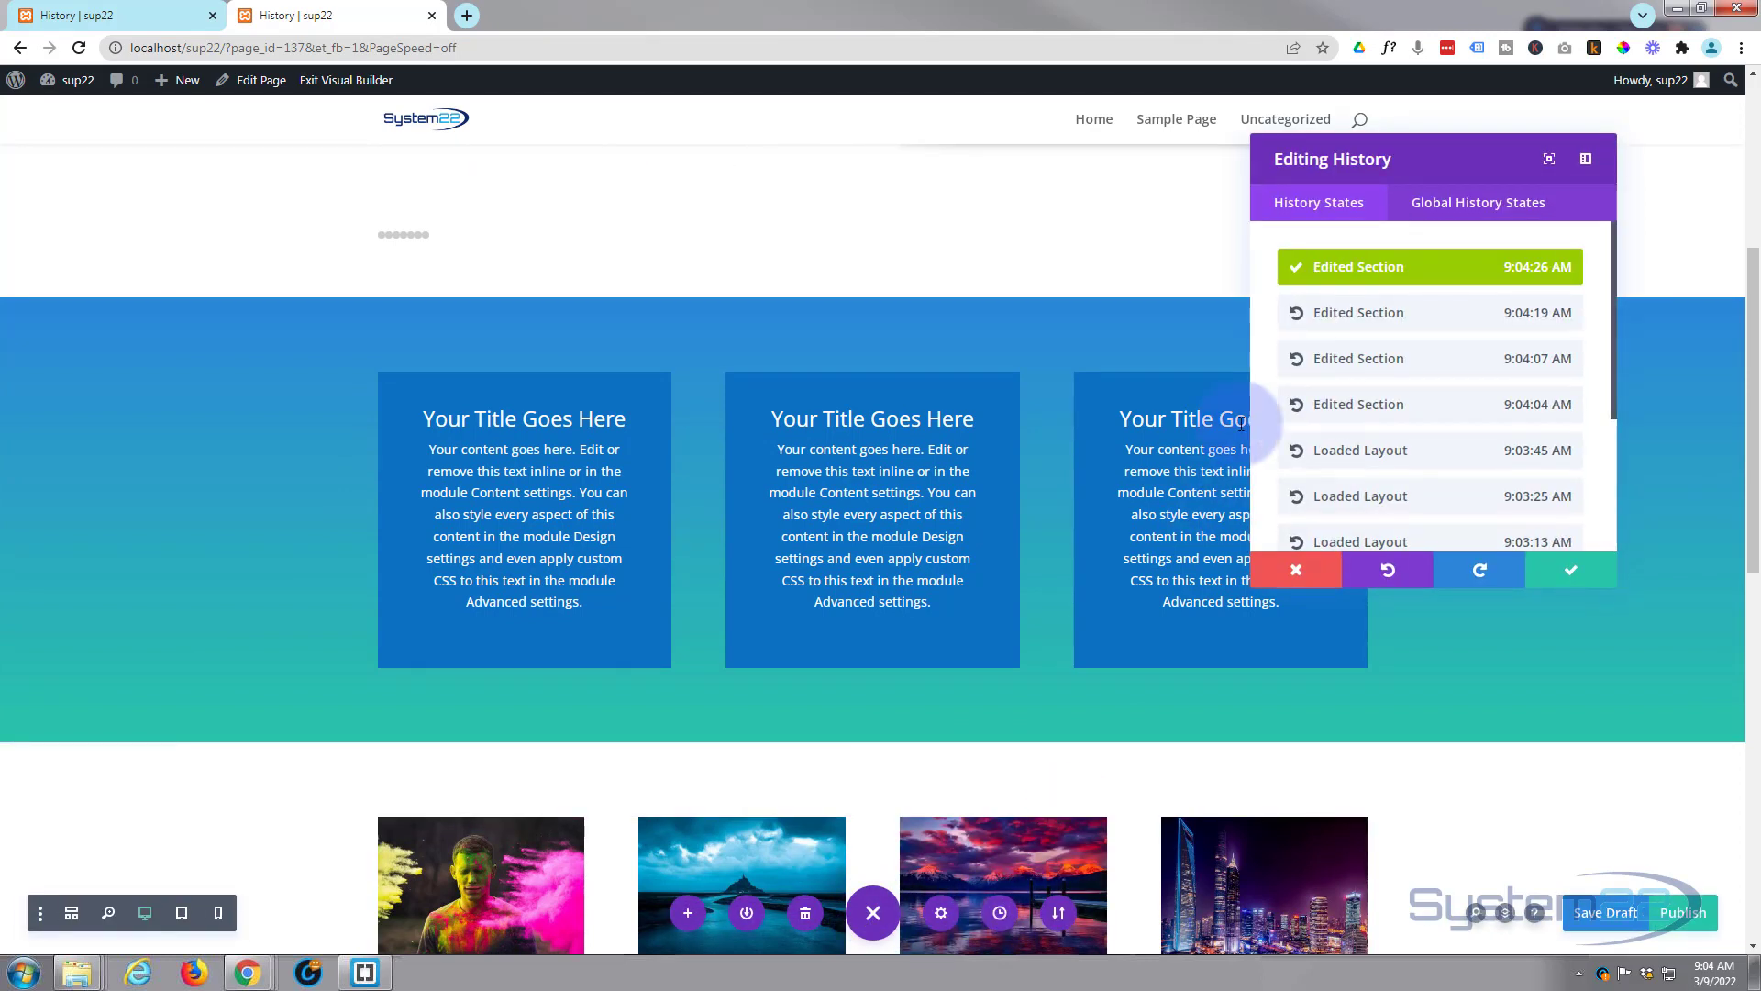
pyautogui.scroll(-3, 1452, 504)
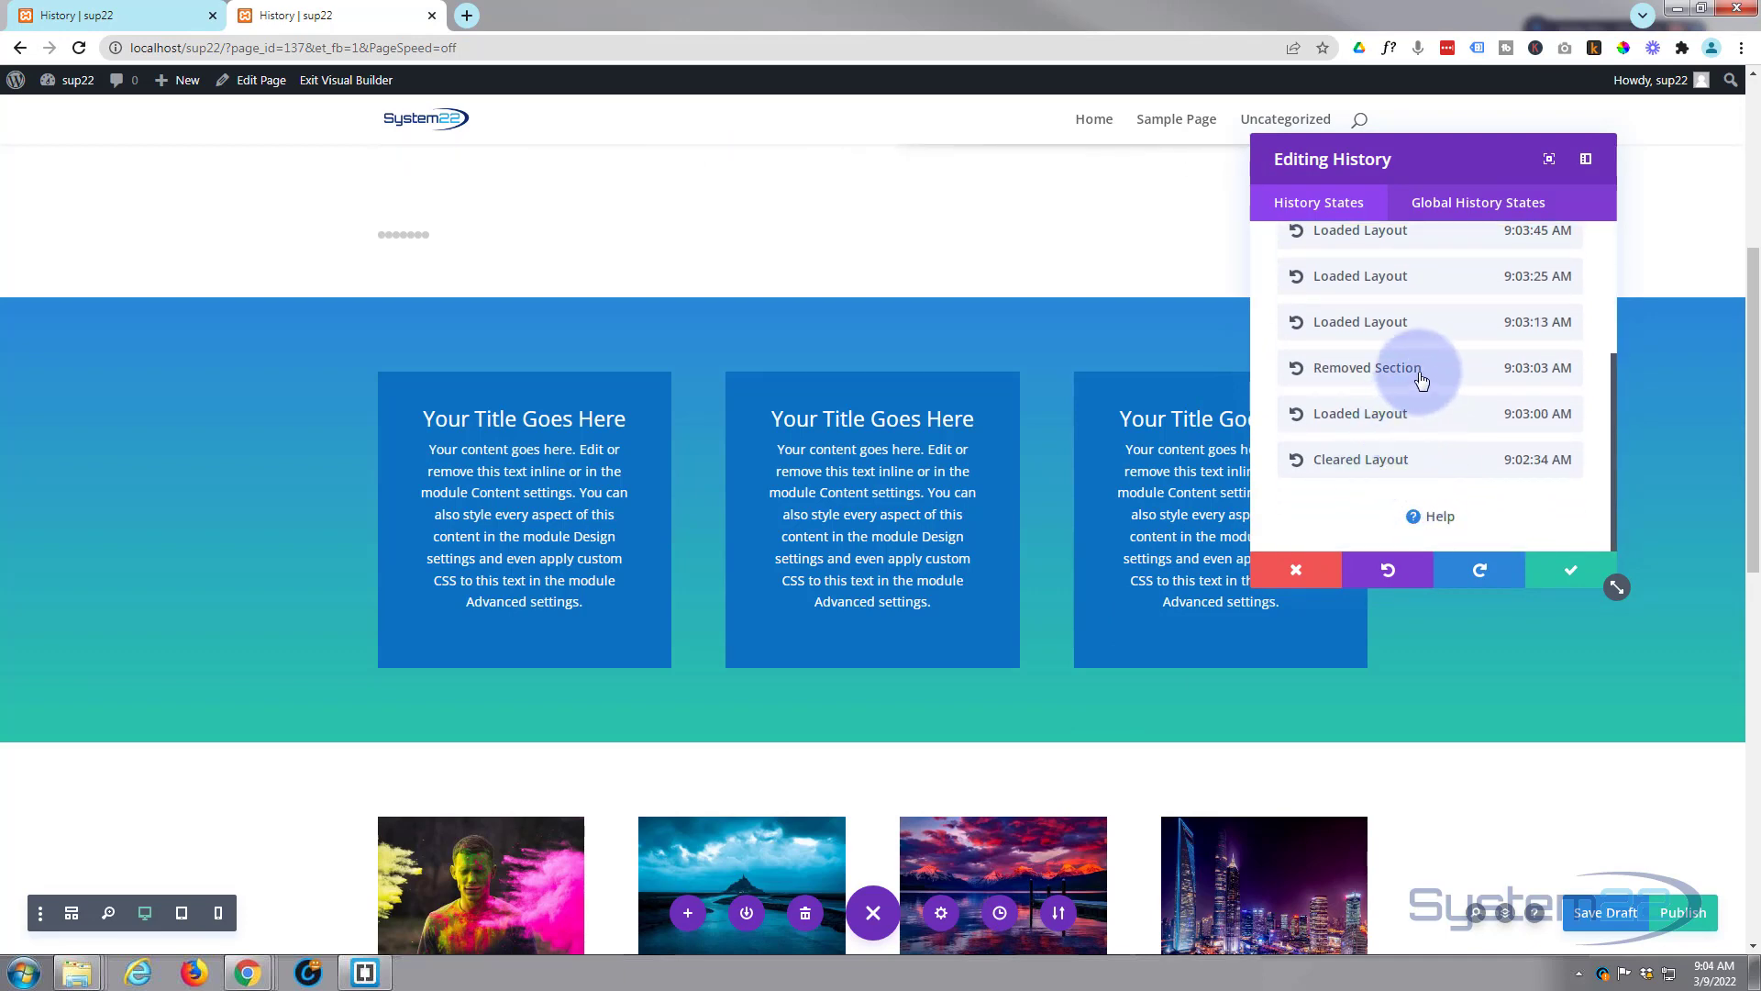
pyautogui.scroll(2, 1339, 420)
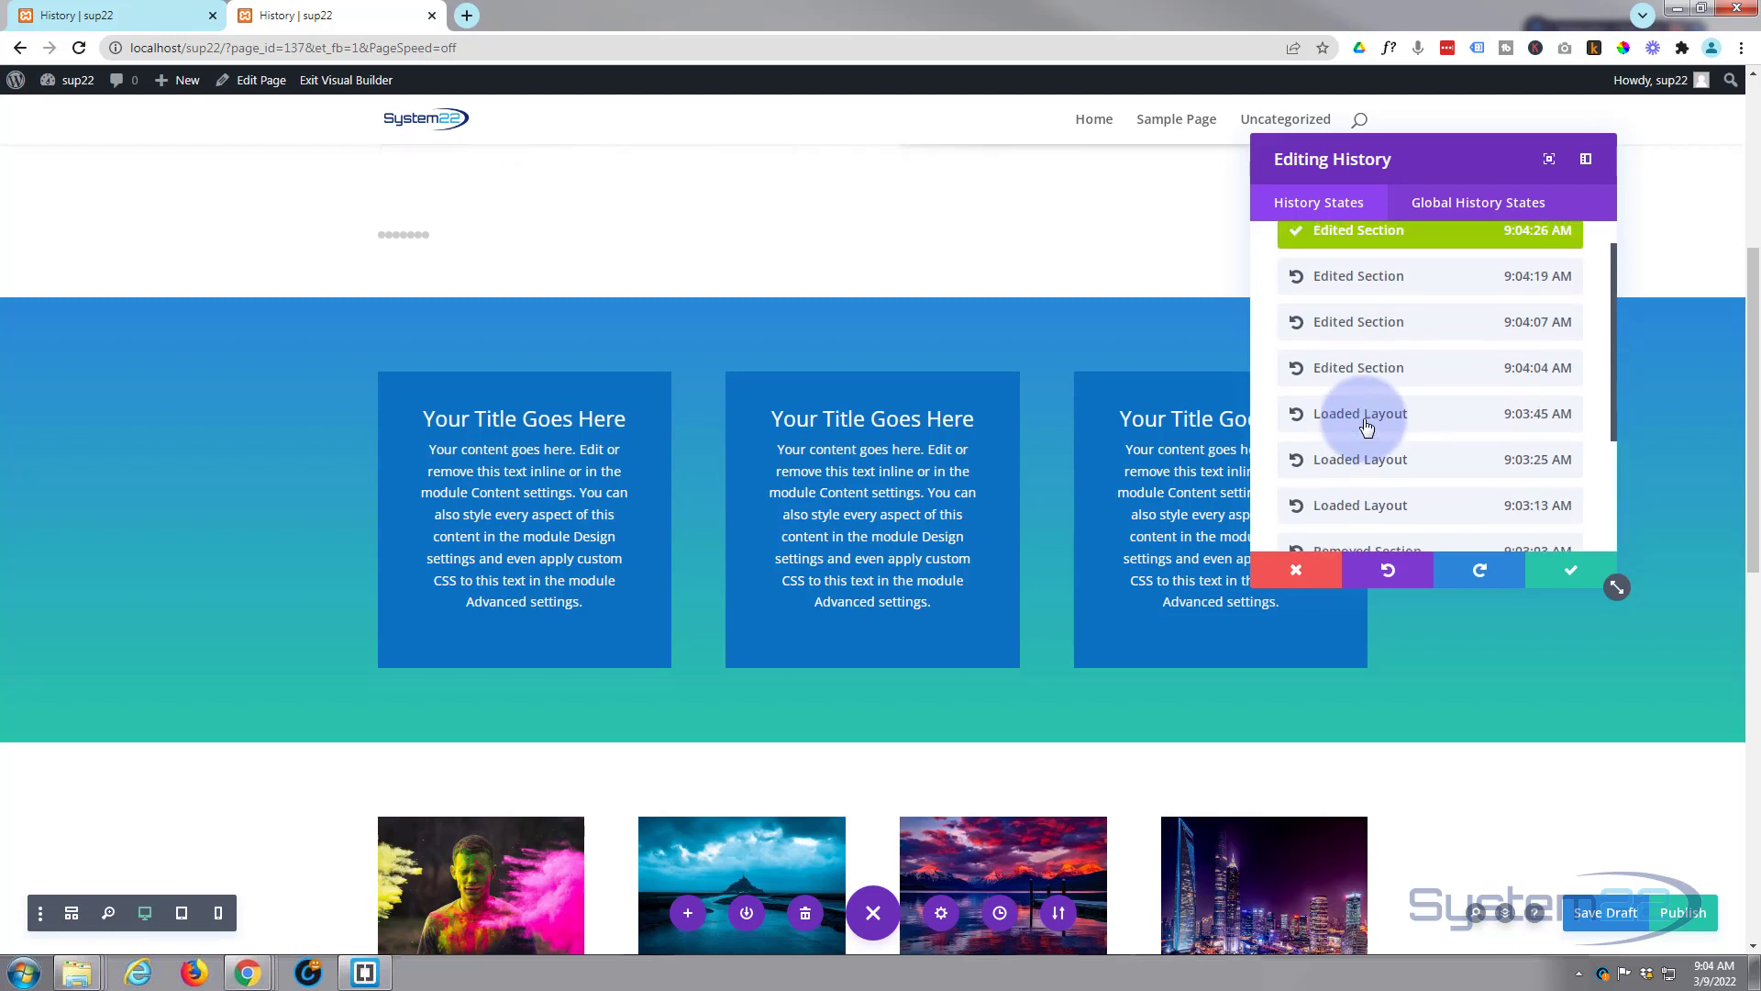
pyautogui.scroll(1, 1367, 427)
pyautogui.click(1361, 286)
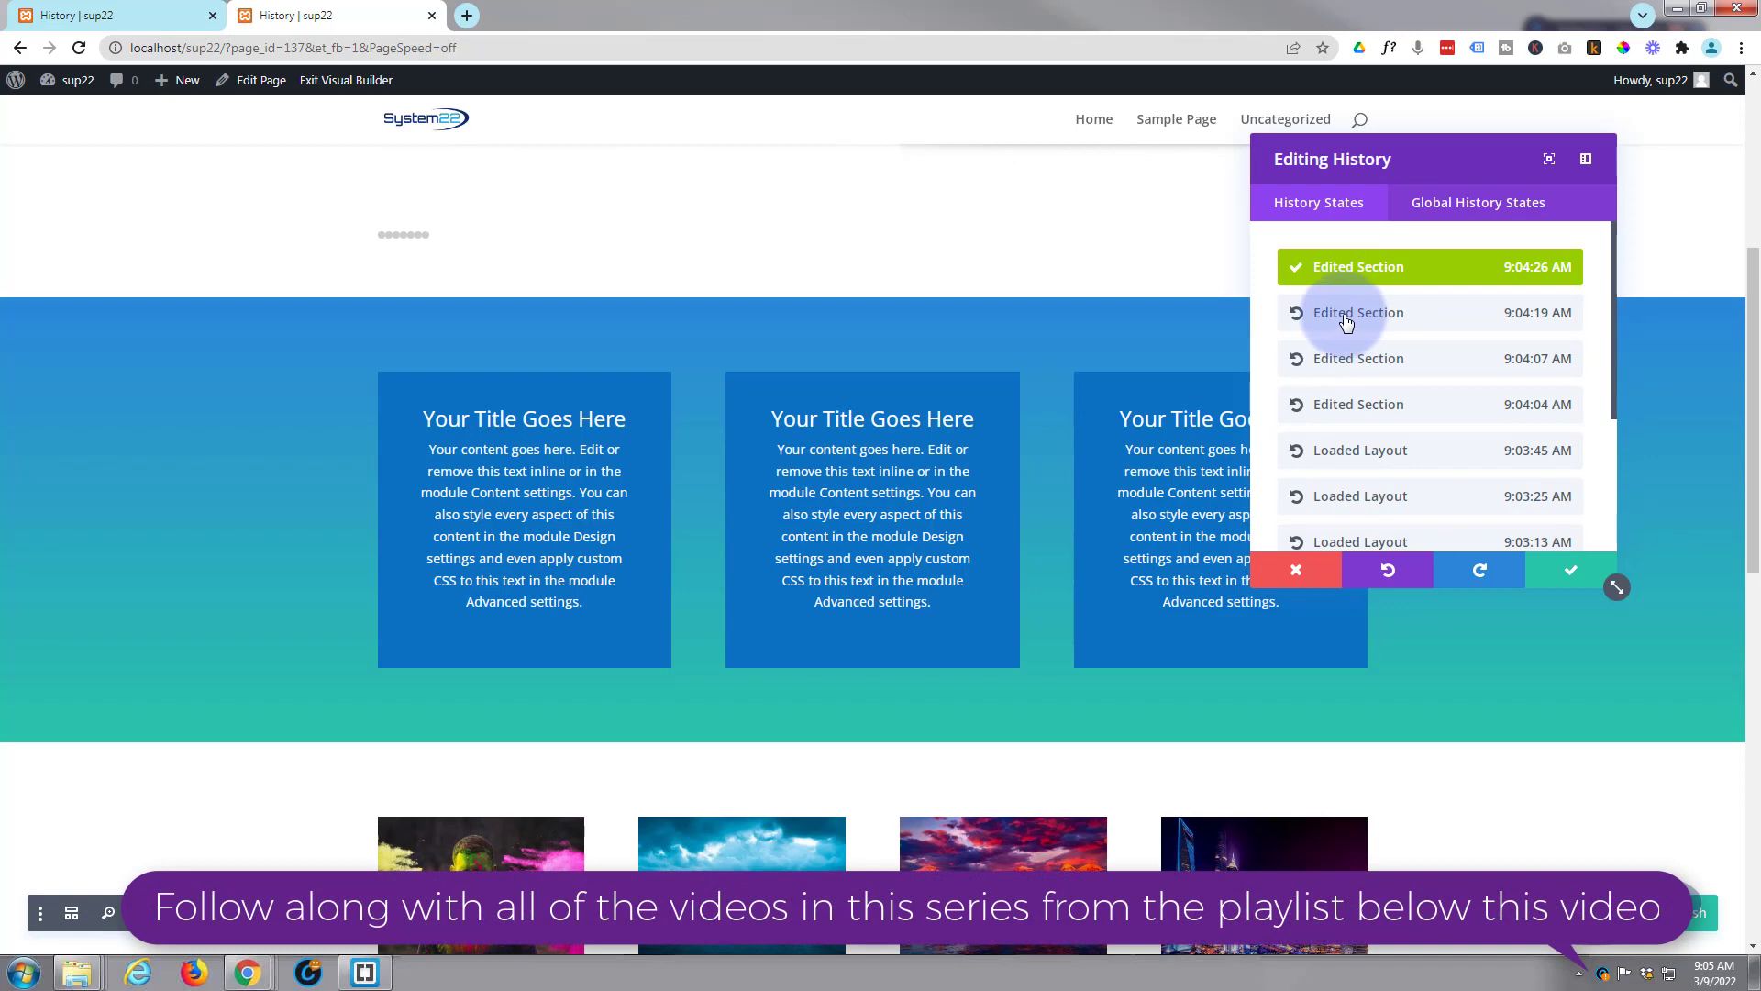
# Preview the 9:04:19 and 9:04:07 section edits and 9:03:45, 9:03:25 layout loads, then return to 9:04:26
pyautogui.scroll(-10, 1009, 472)
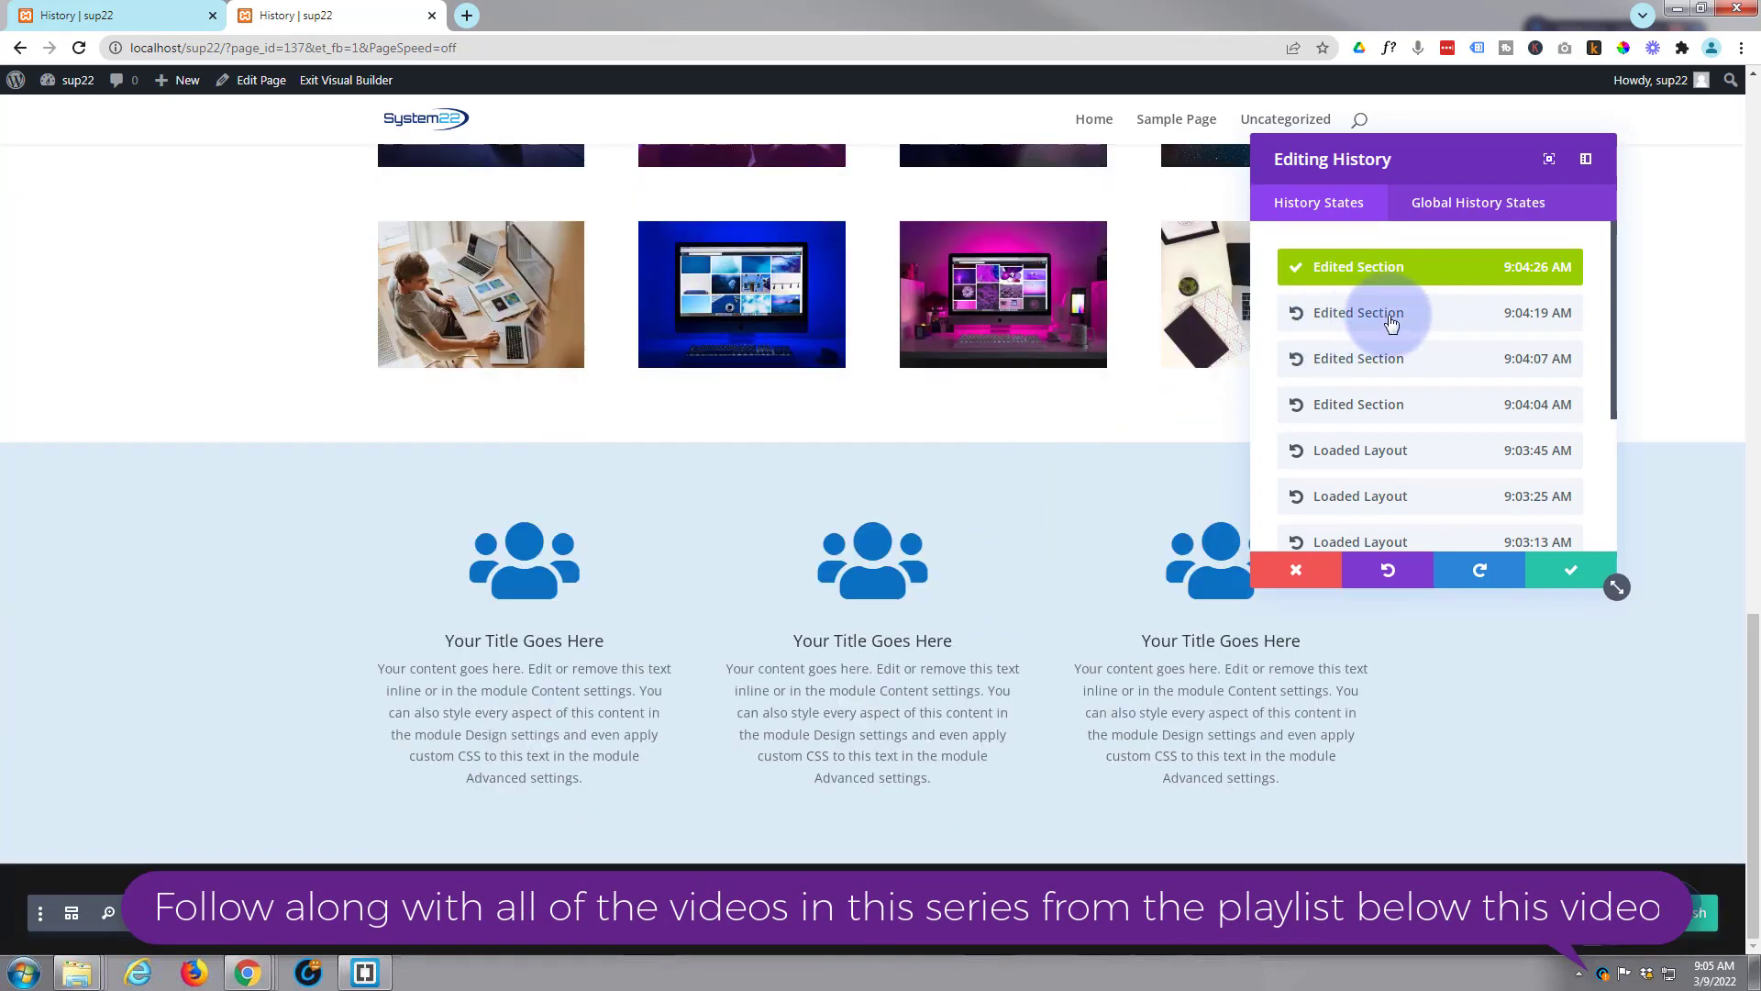
pyautogui.click(1392, 322)
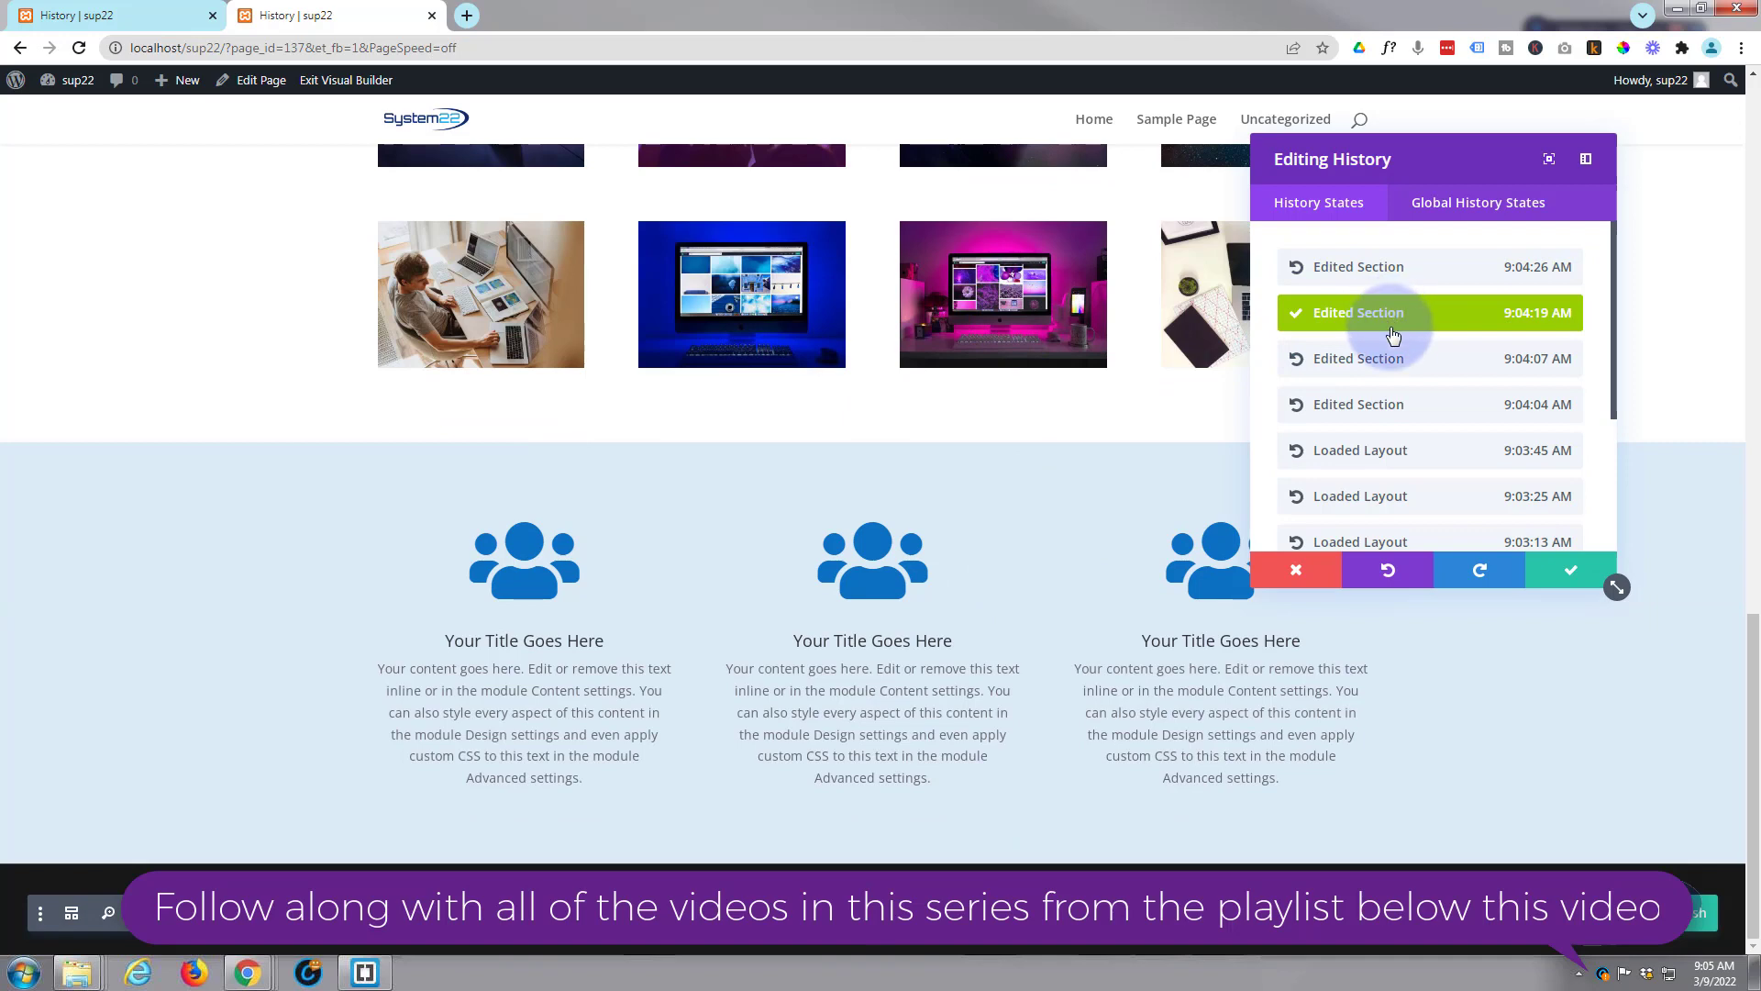
pyautogui.click(1398, 365)
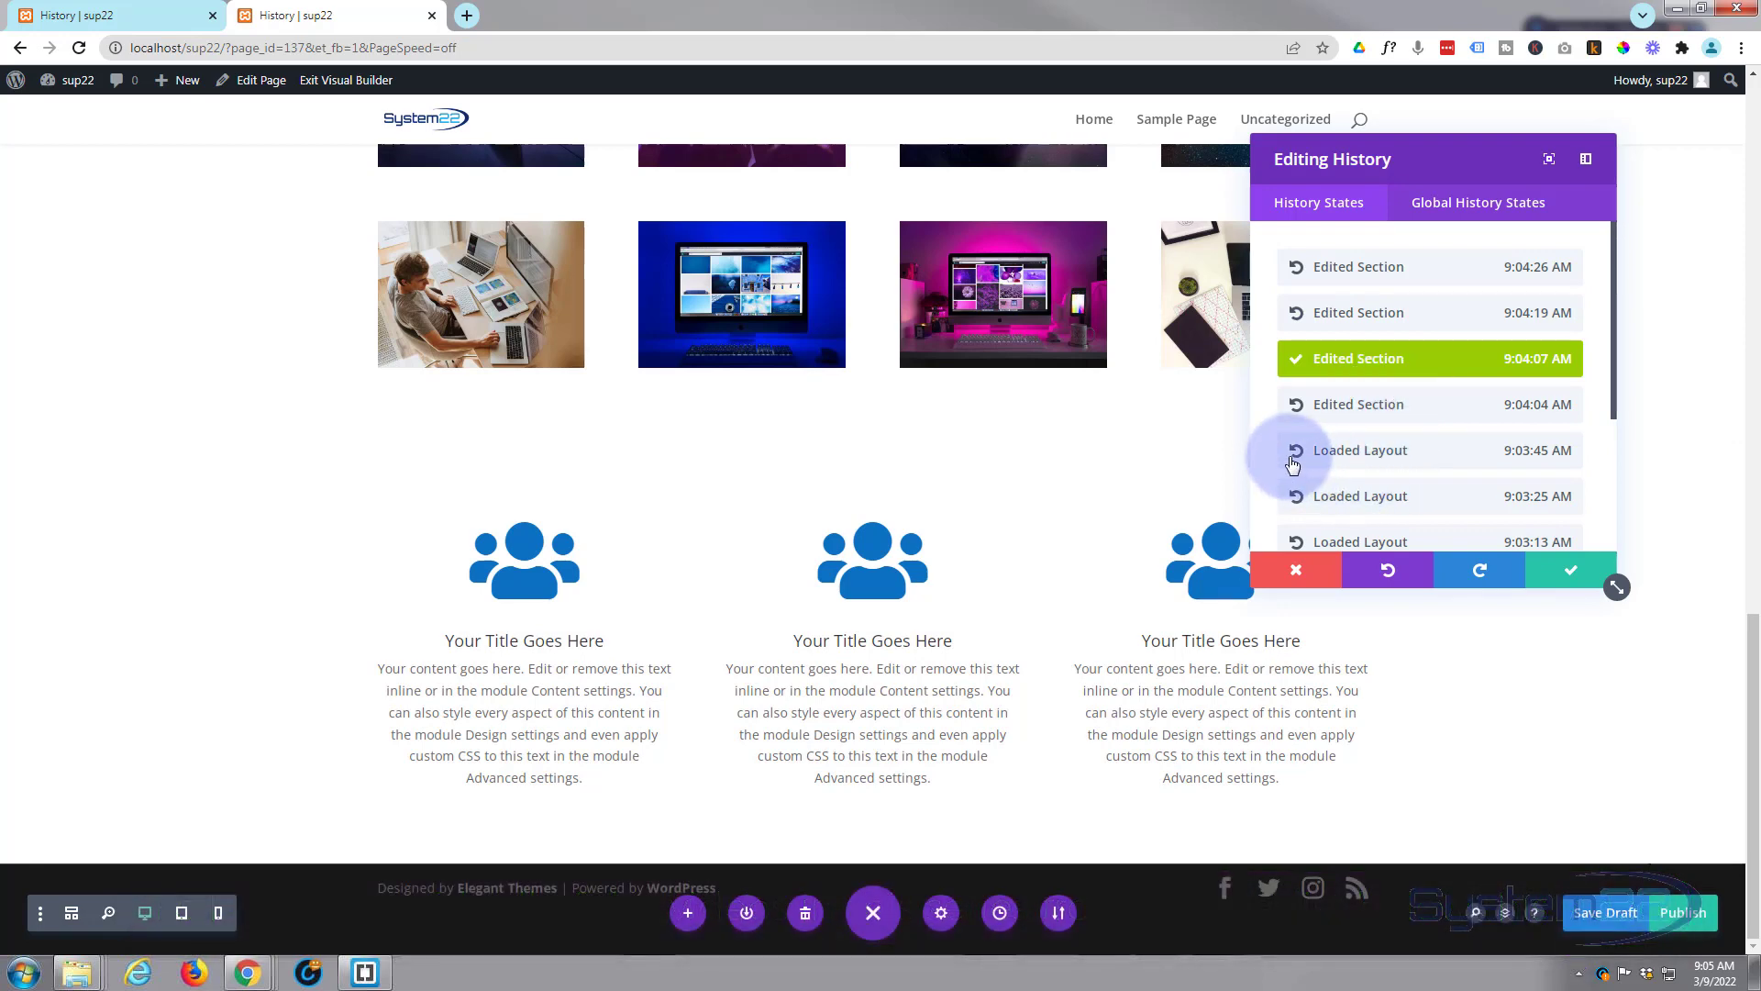
pyautogui.click(1382, 451)
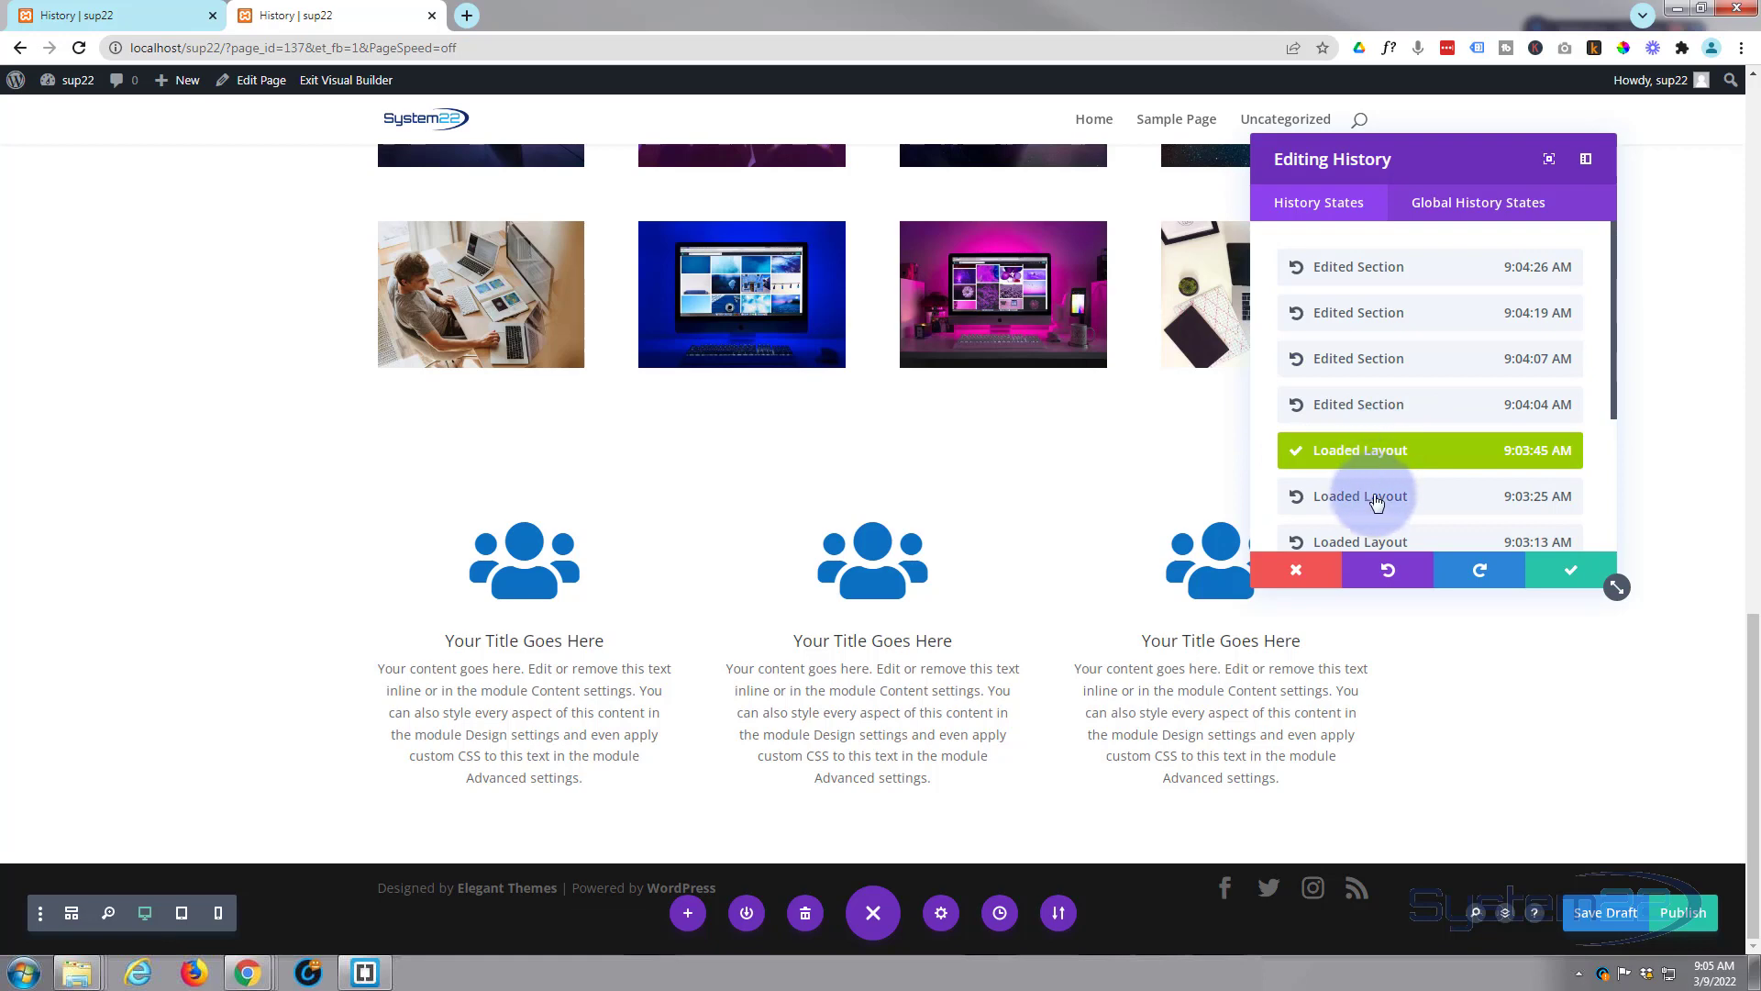
pyautogui.click(1371, 500)
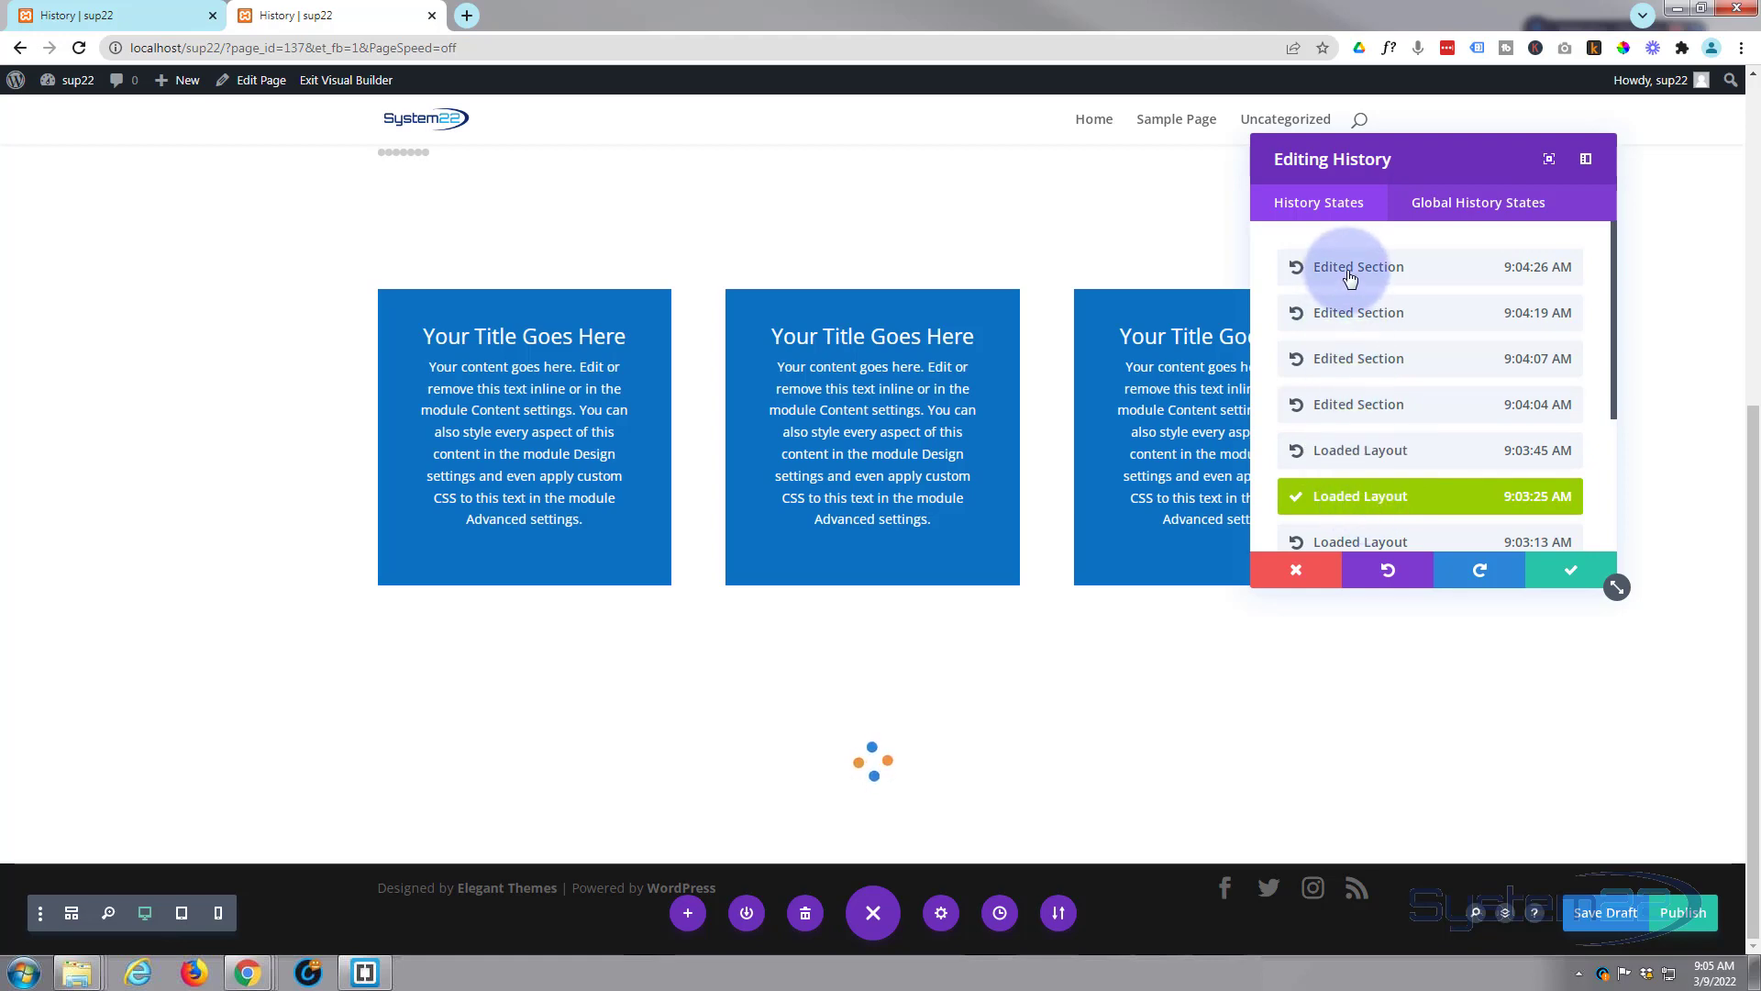
pyautogui.click(1351, 272)
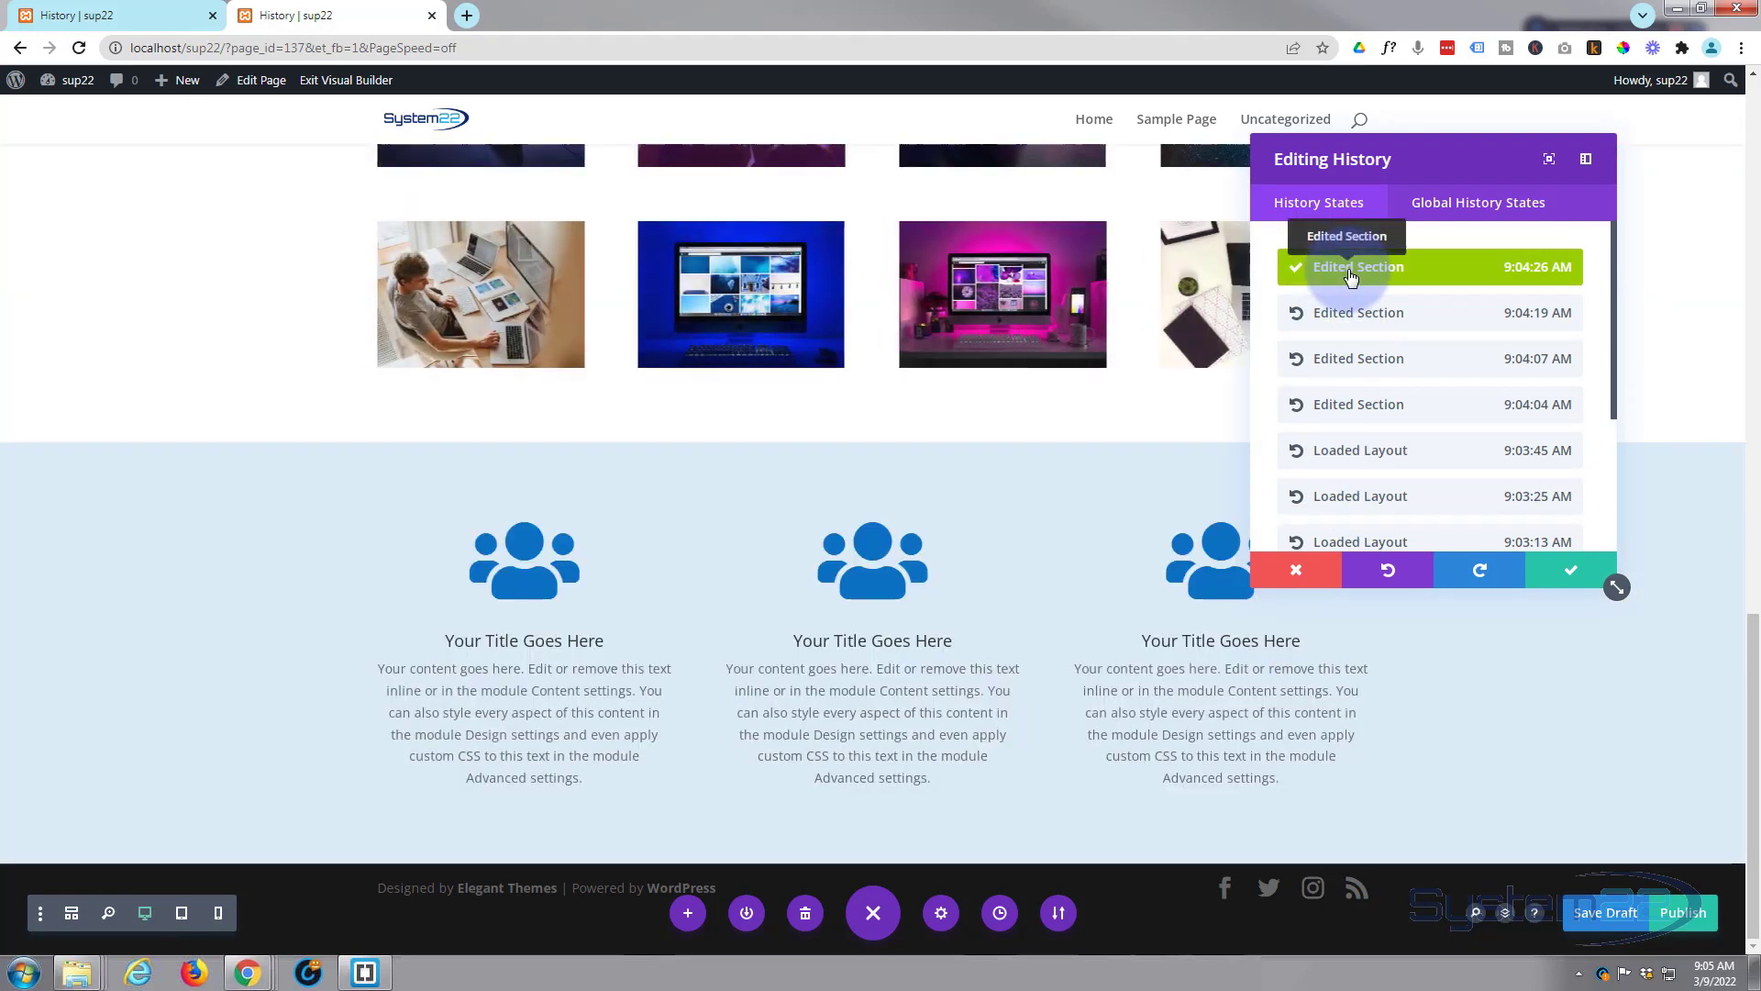
# Revert the page to the 9:03:03 Removed Section history state
pyautogui.scroll(9, 1105, 580)
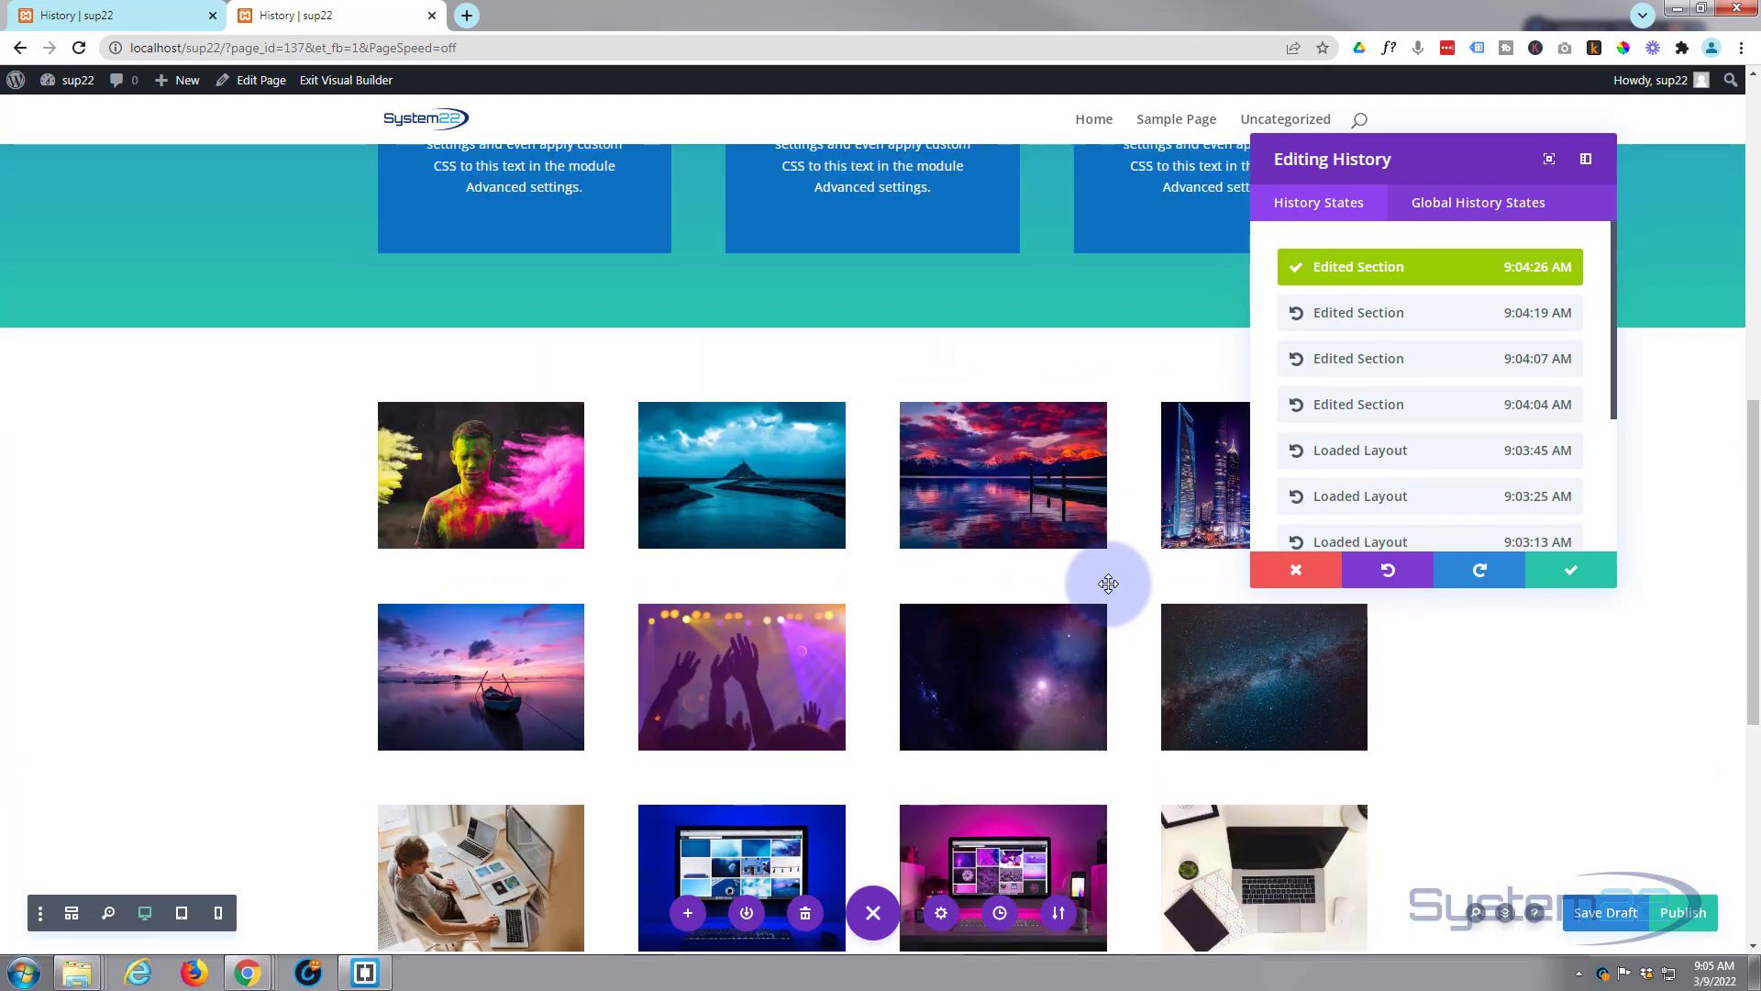
pyautogui.scroll(3, 1108, 583)
pyautogui.scroll(-3, 1358, 454)
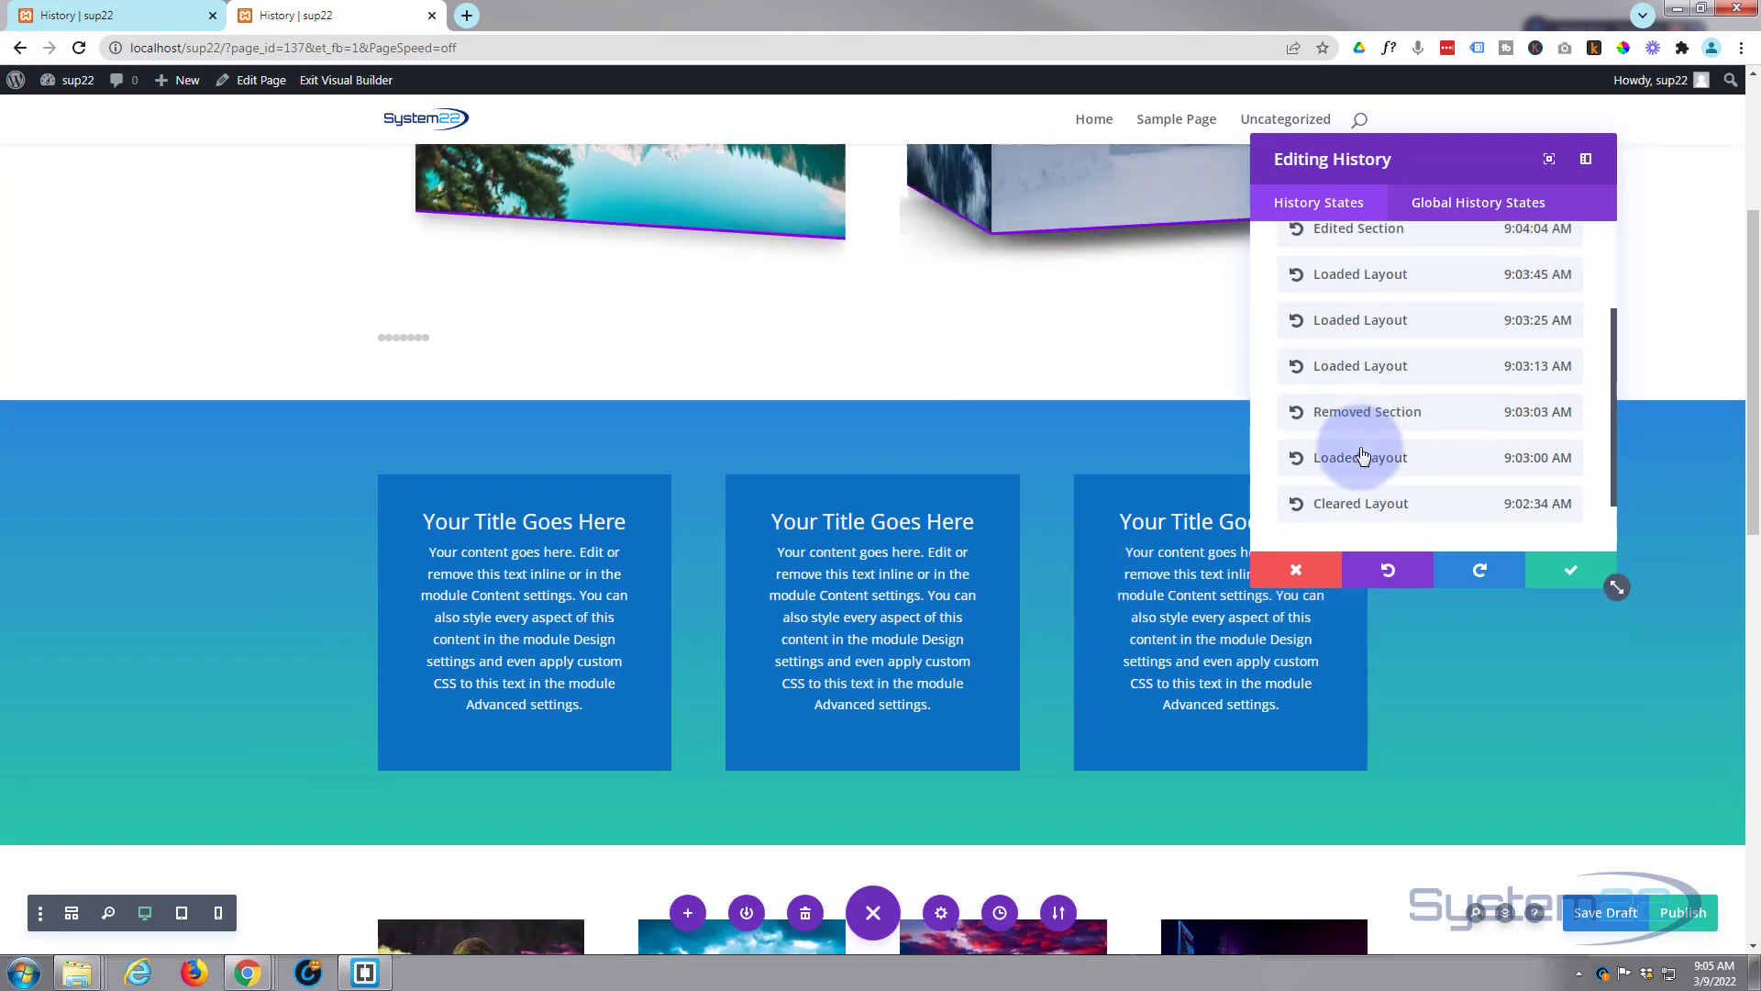
pyautogui.scroll(3, 1362, 455)
pyautogui.scroll(-10, 1168, 551)
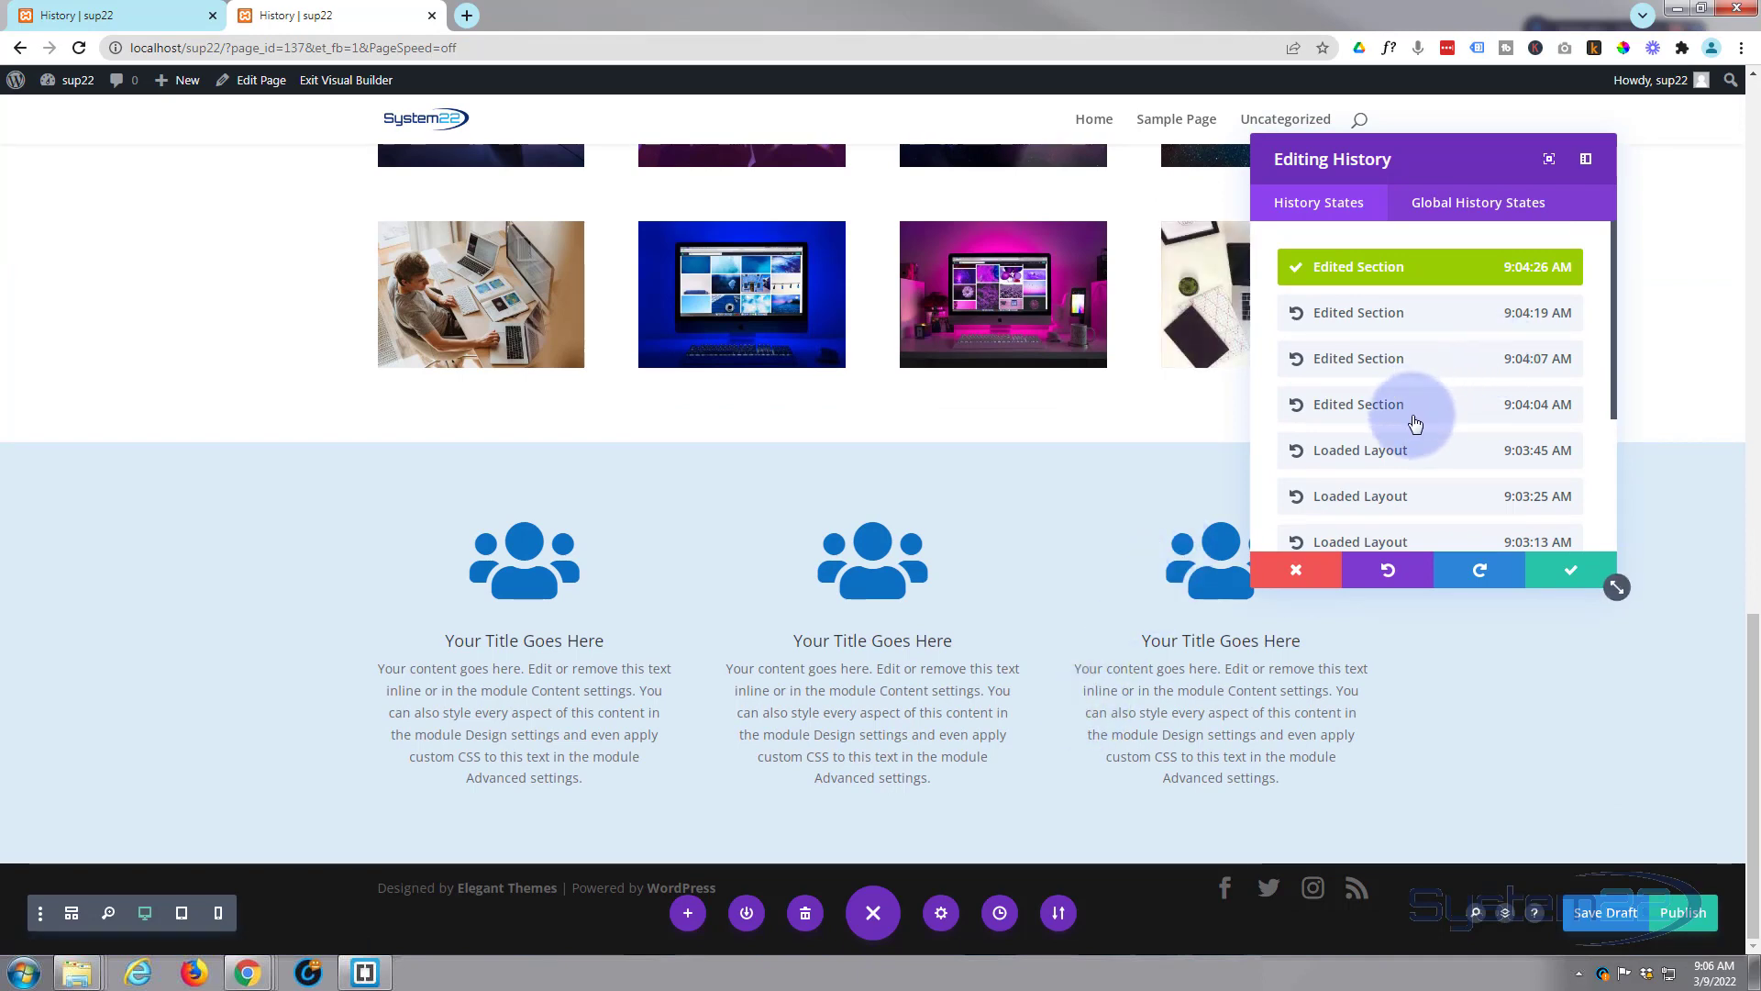
pyautogui.scroll(-3, 1413, 422)
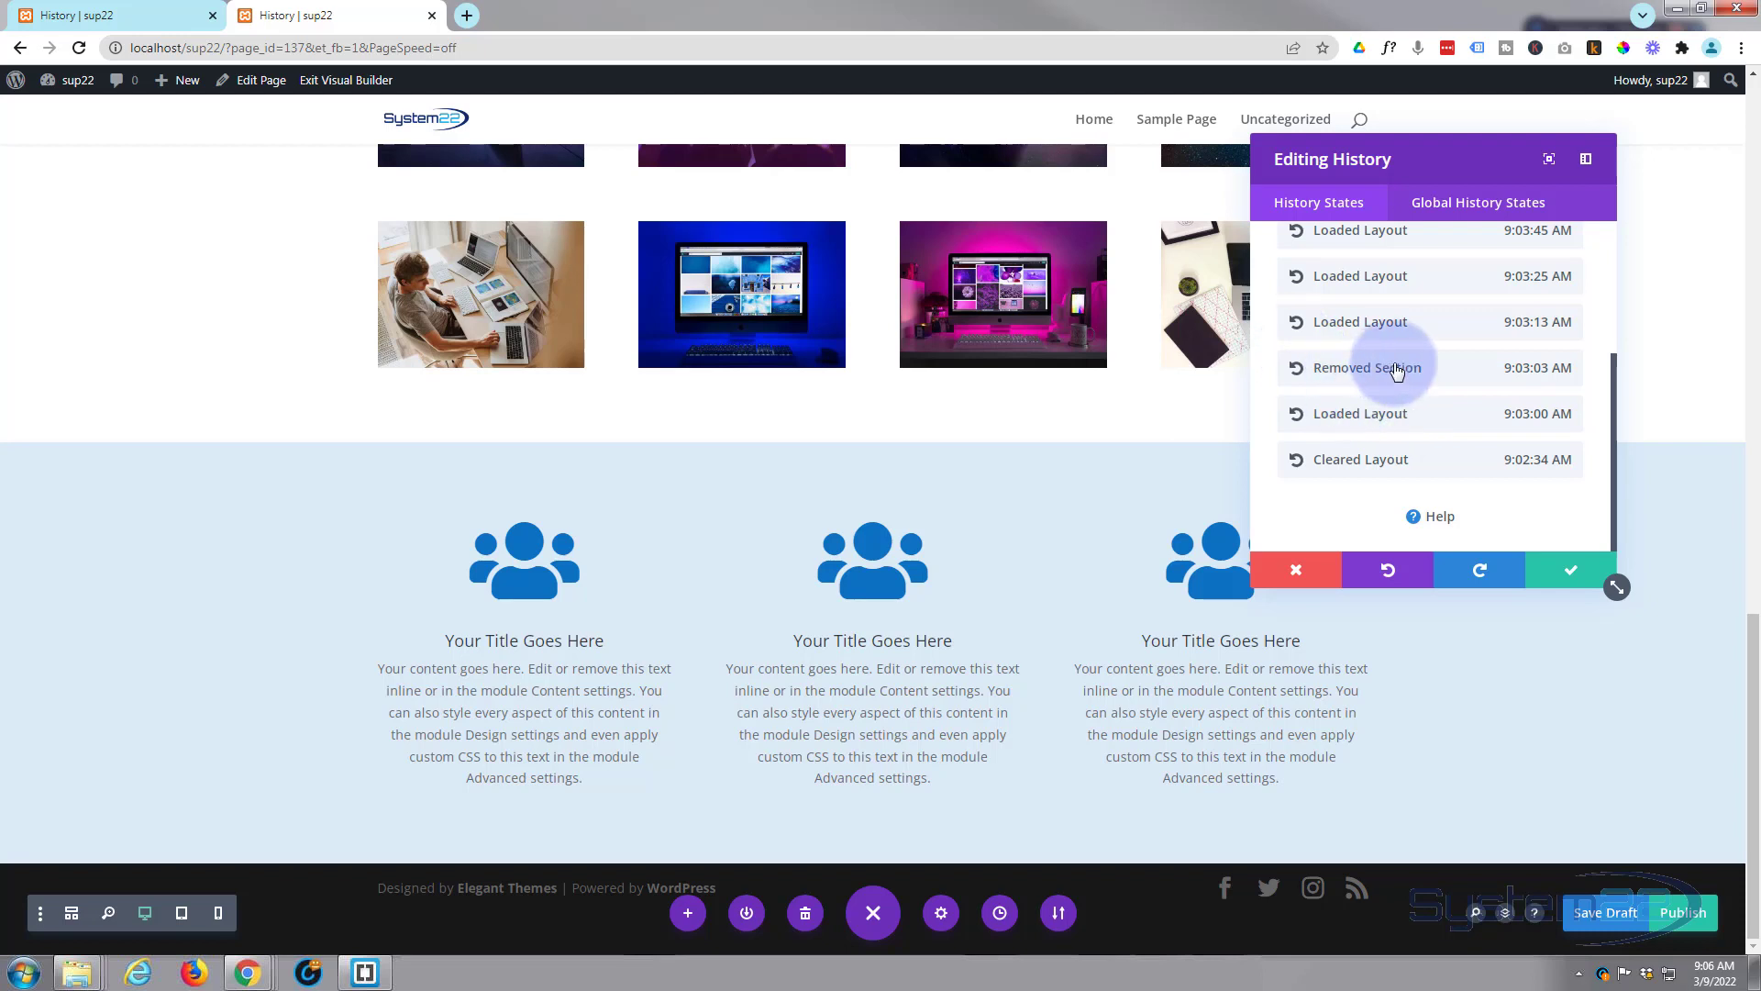
pyautogui.click(1432, 371)
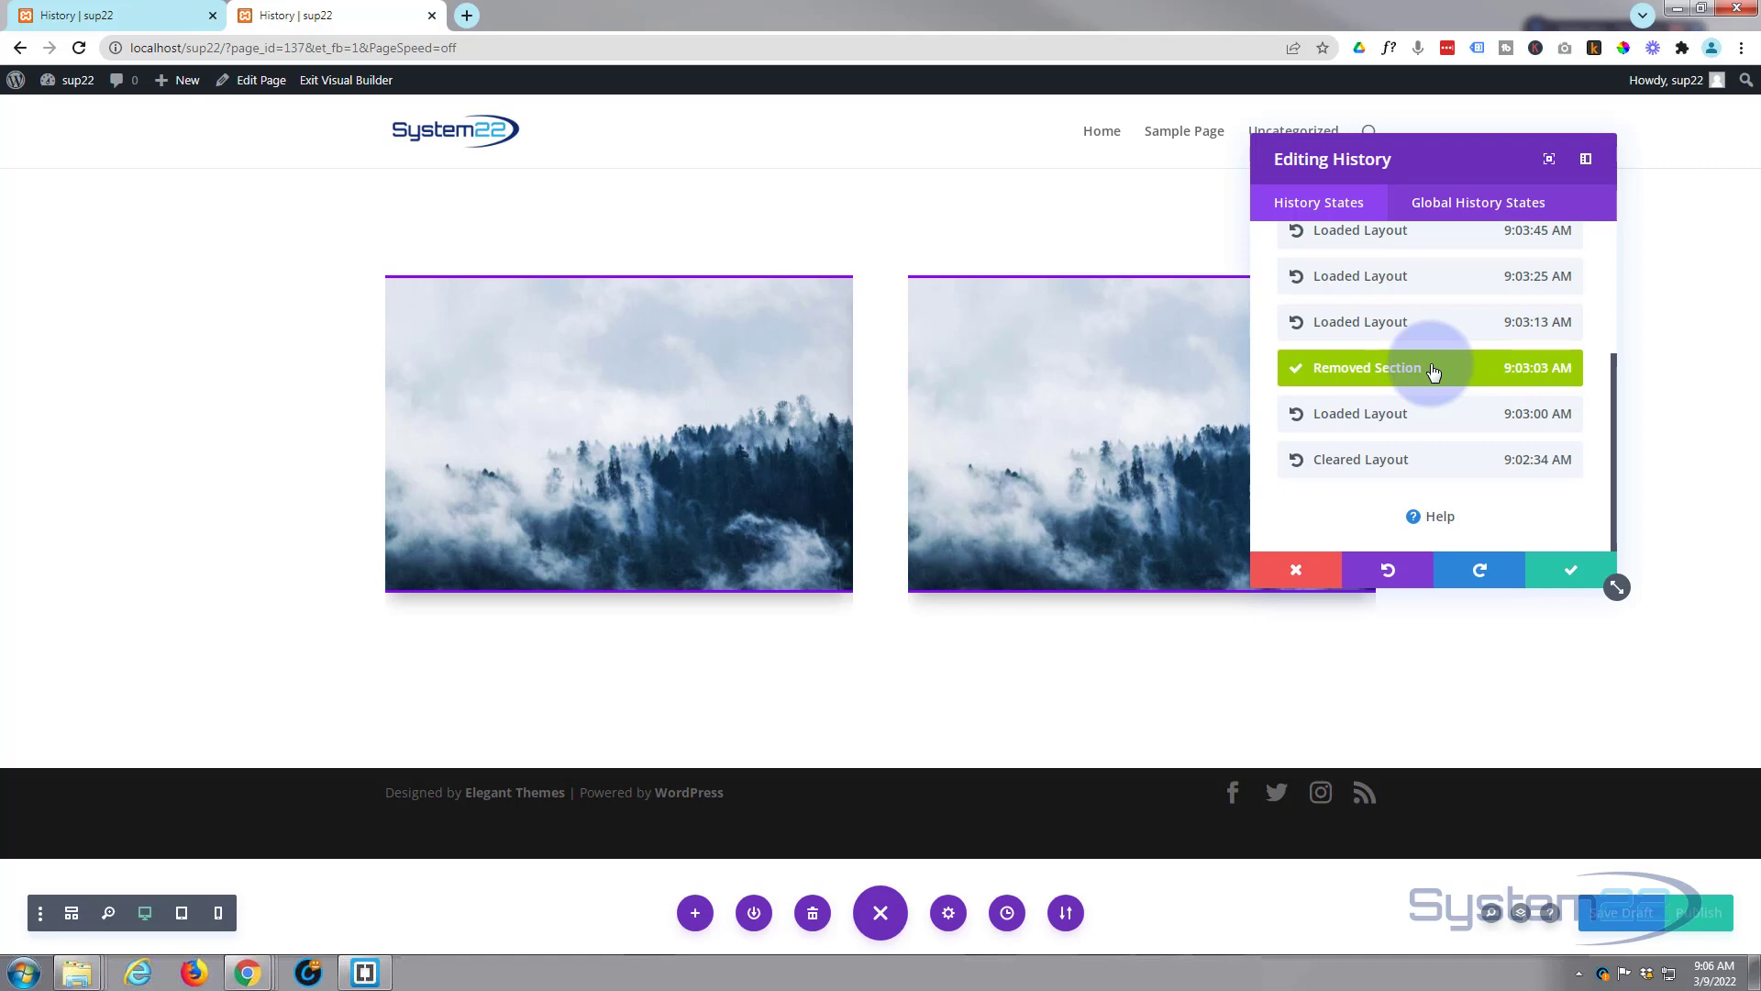
# Jump forward to the 9:04:04 AM Edited Section state, restoring cards, gallery and blurbs
pyautogui.scroll(2, 1413, 404)
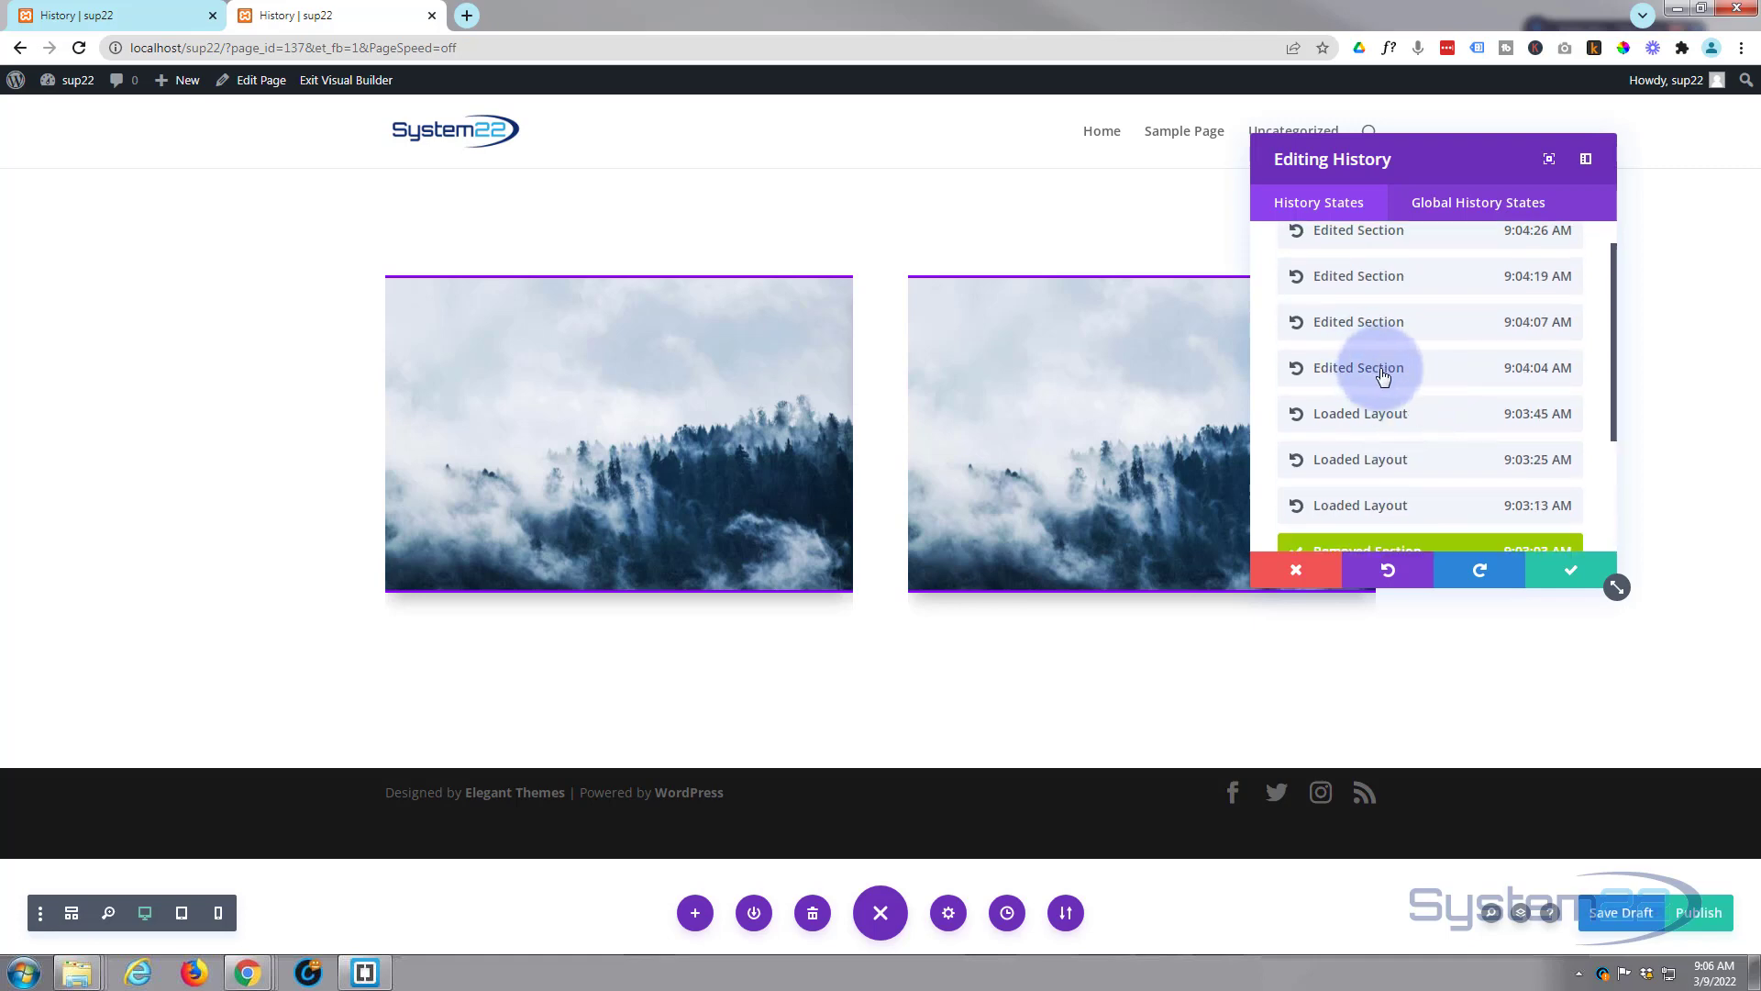
pyautogui.click(1383, 371)
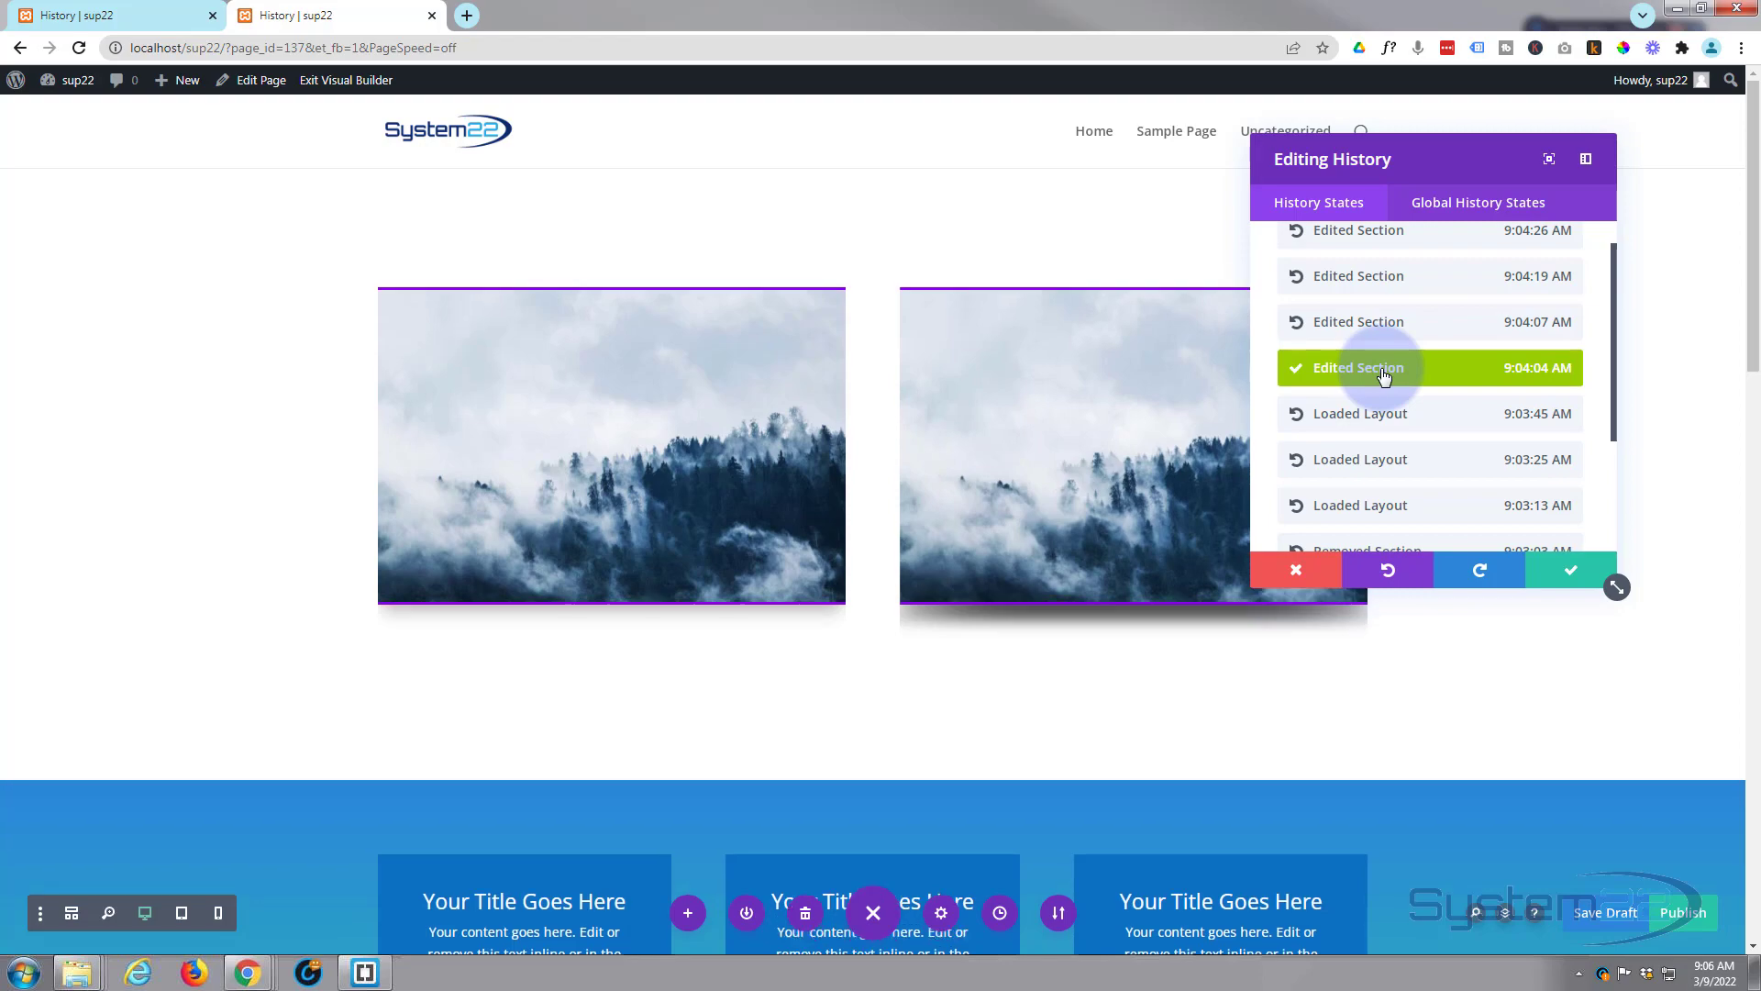
pyautogui.scroll(-3, 1383, 371)
pyautogui.scroll(-12, 1022, 537)
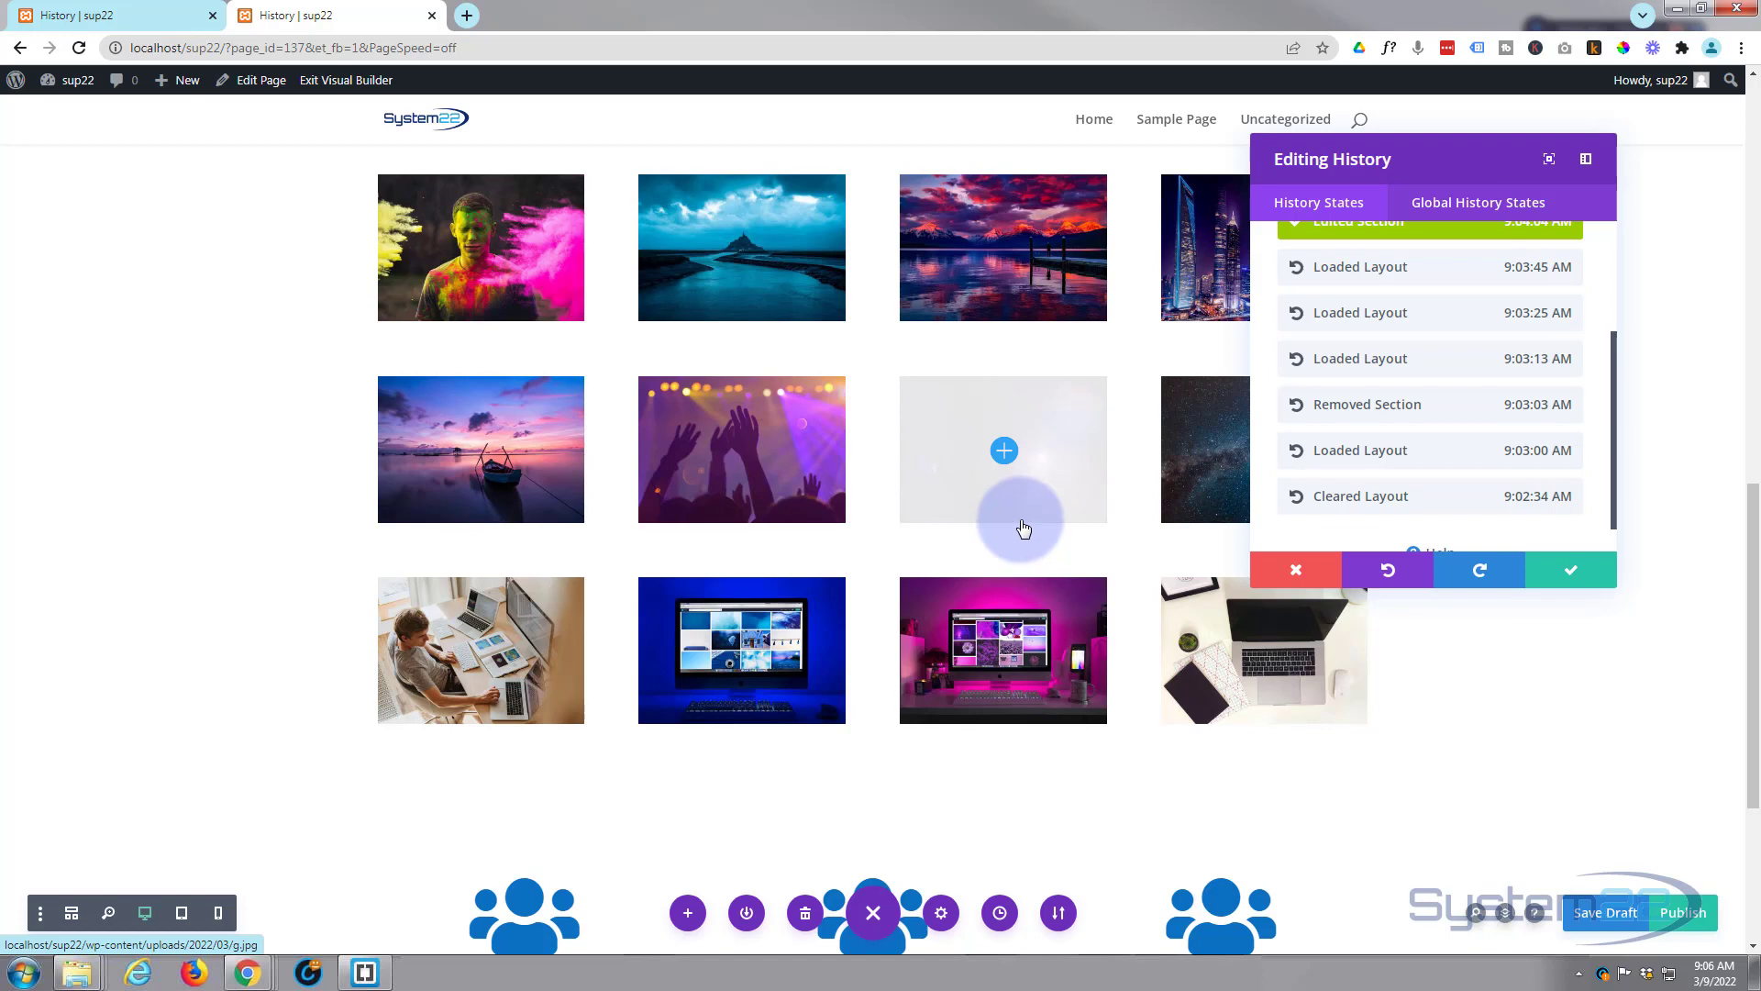
# Confirm the chosen history state and exit the Visual Builder to view the live History page
pyautogui.click(1574, 573)
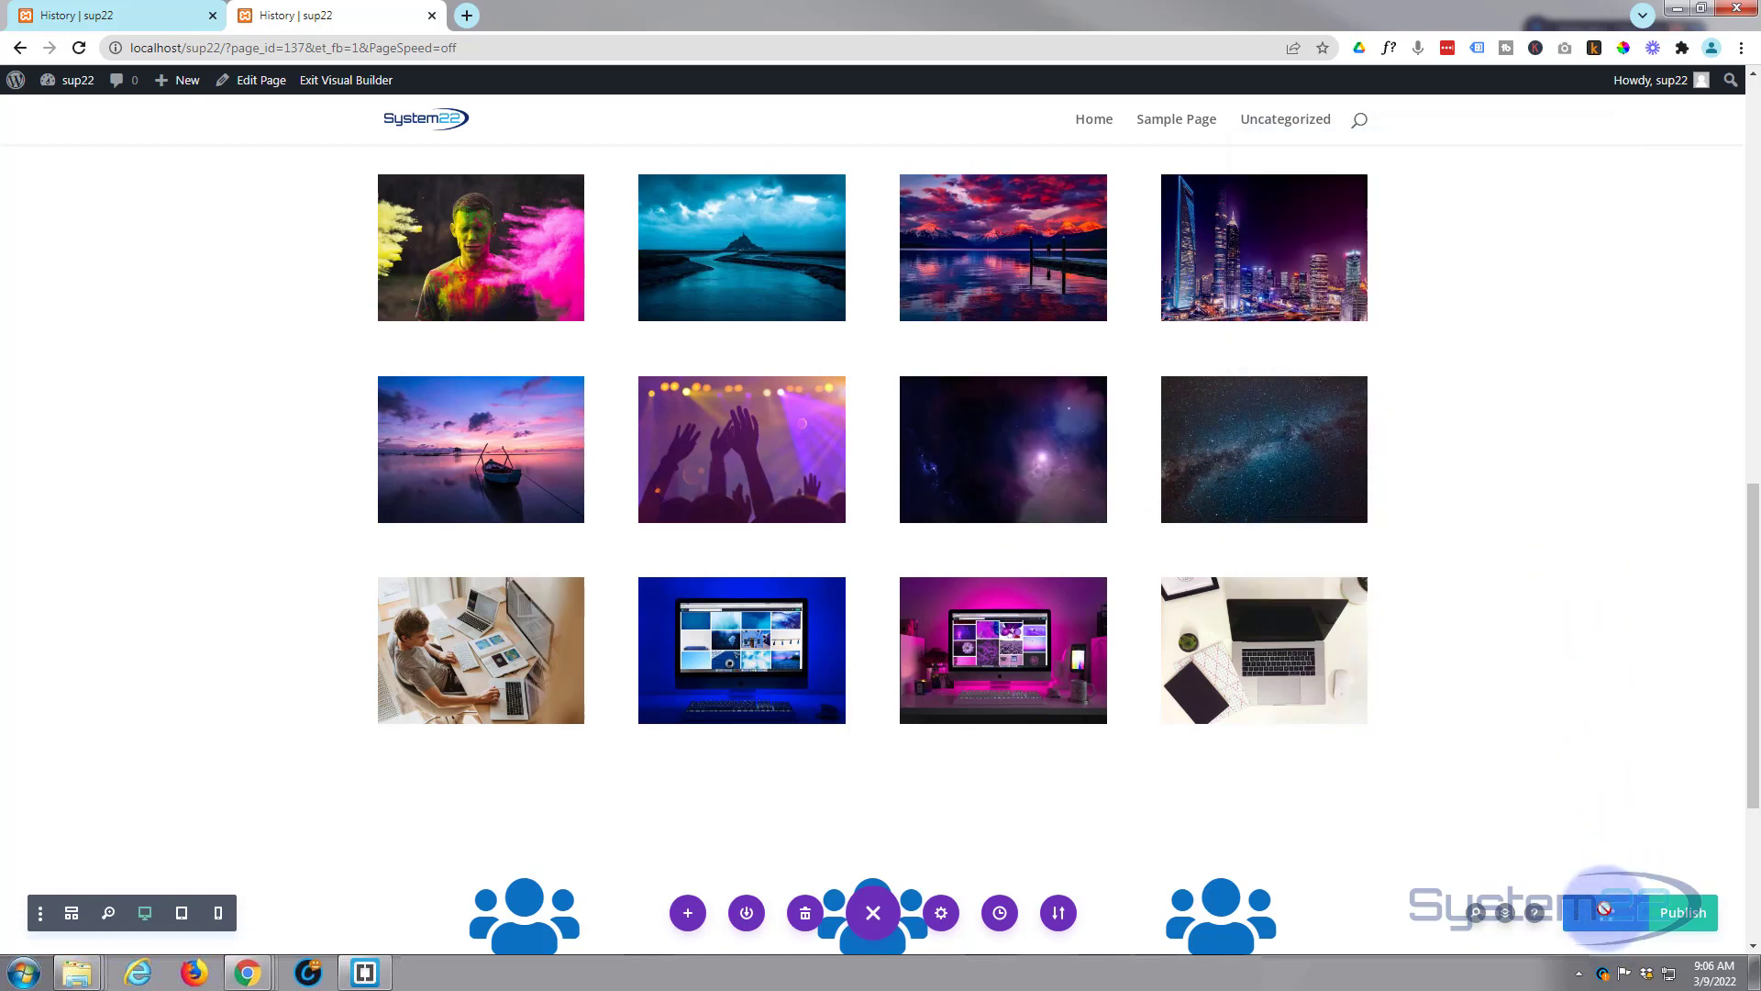
pyautogui.click(335, 83)
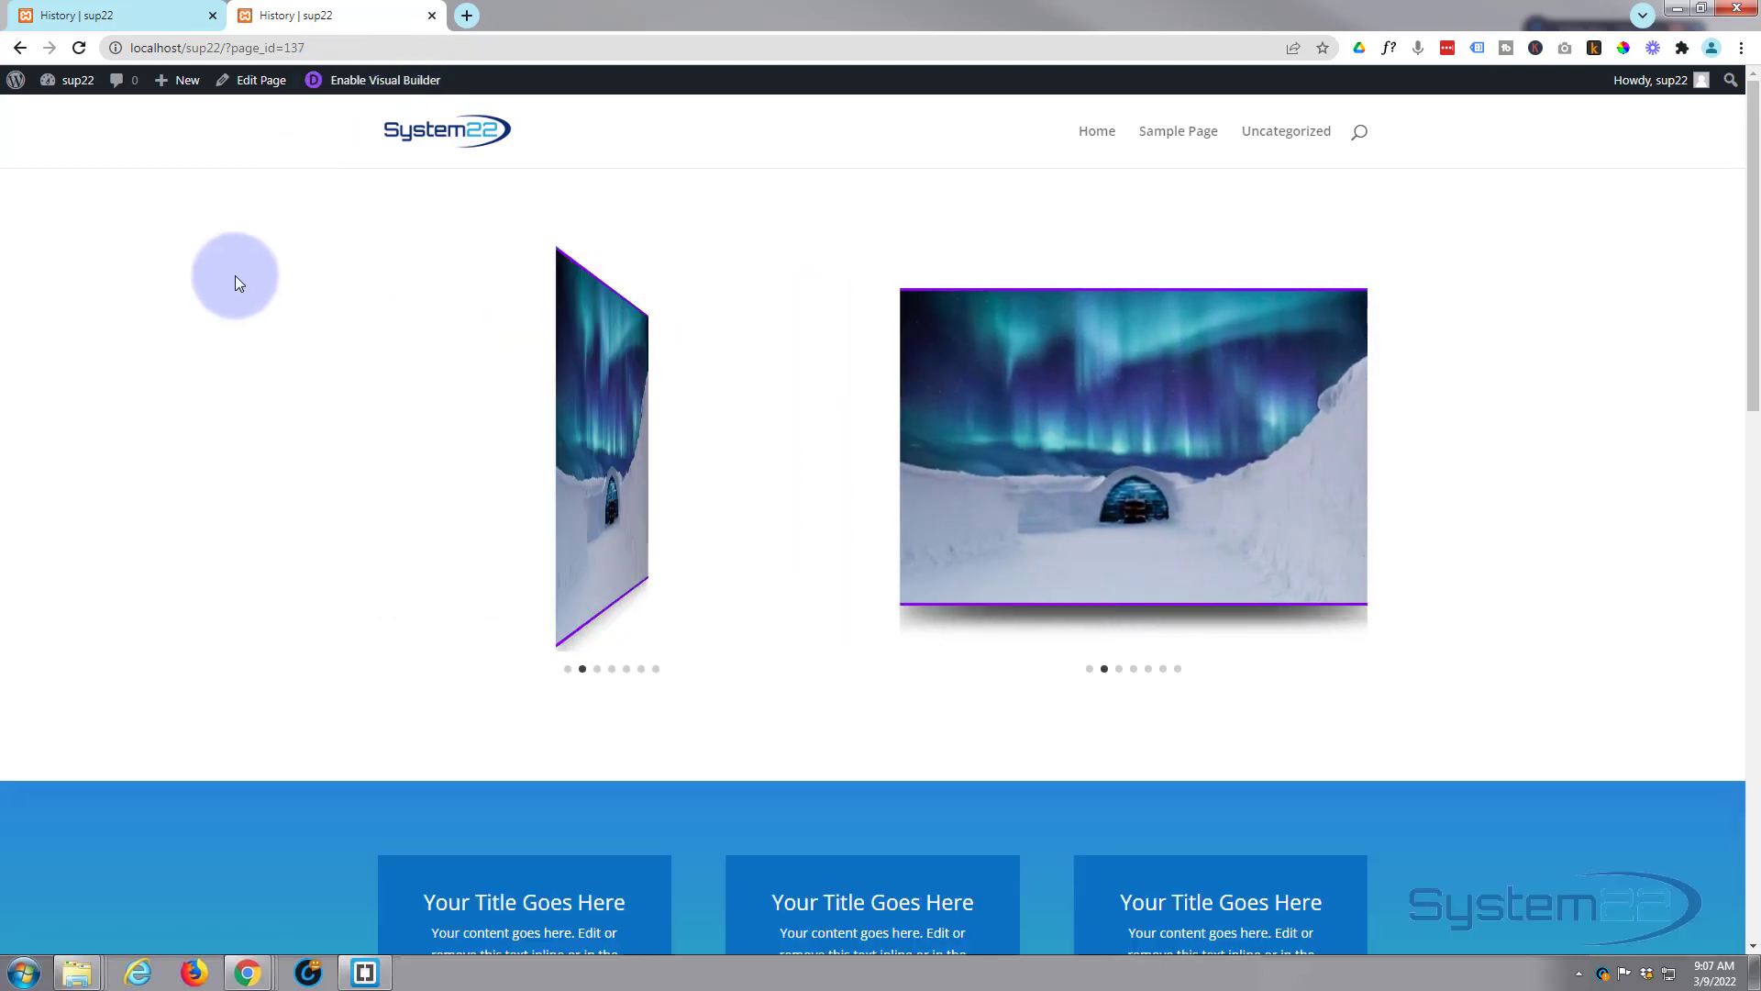
pyautogui.scroll(-1, 241, 275)
pyautogui.scroll(-10, 245, 275)
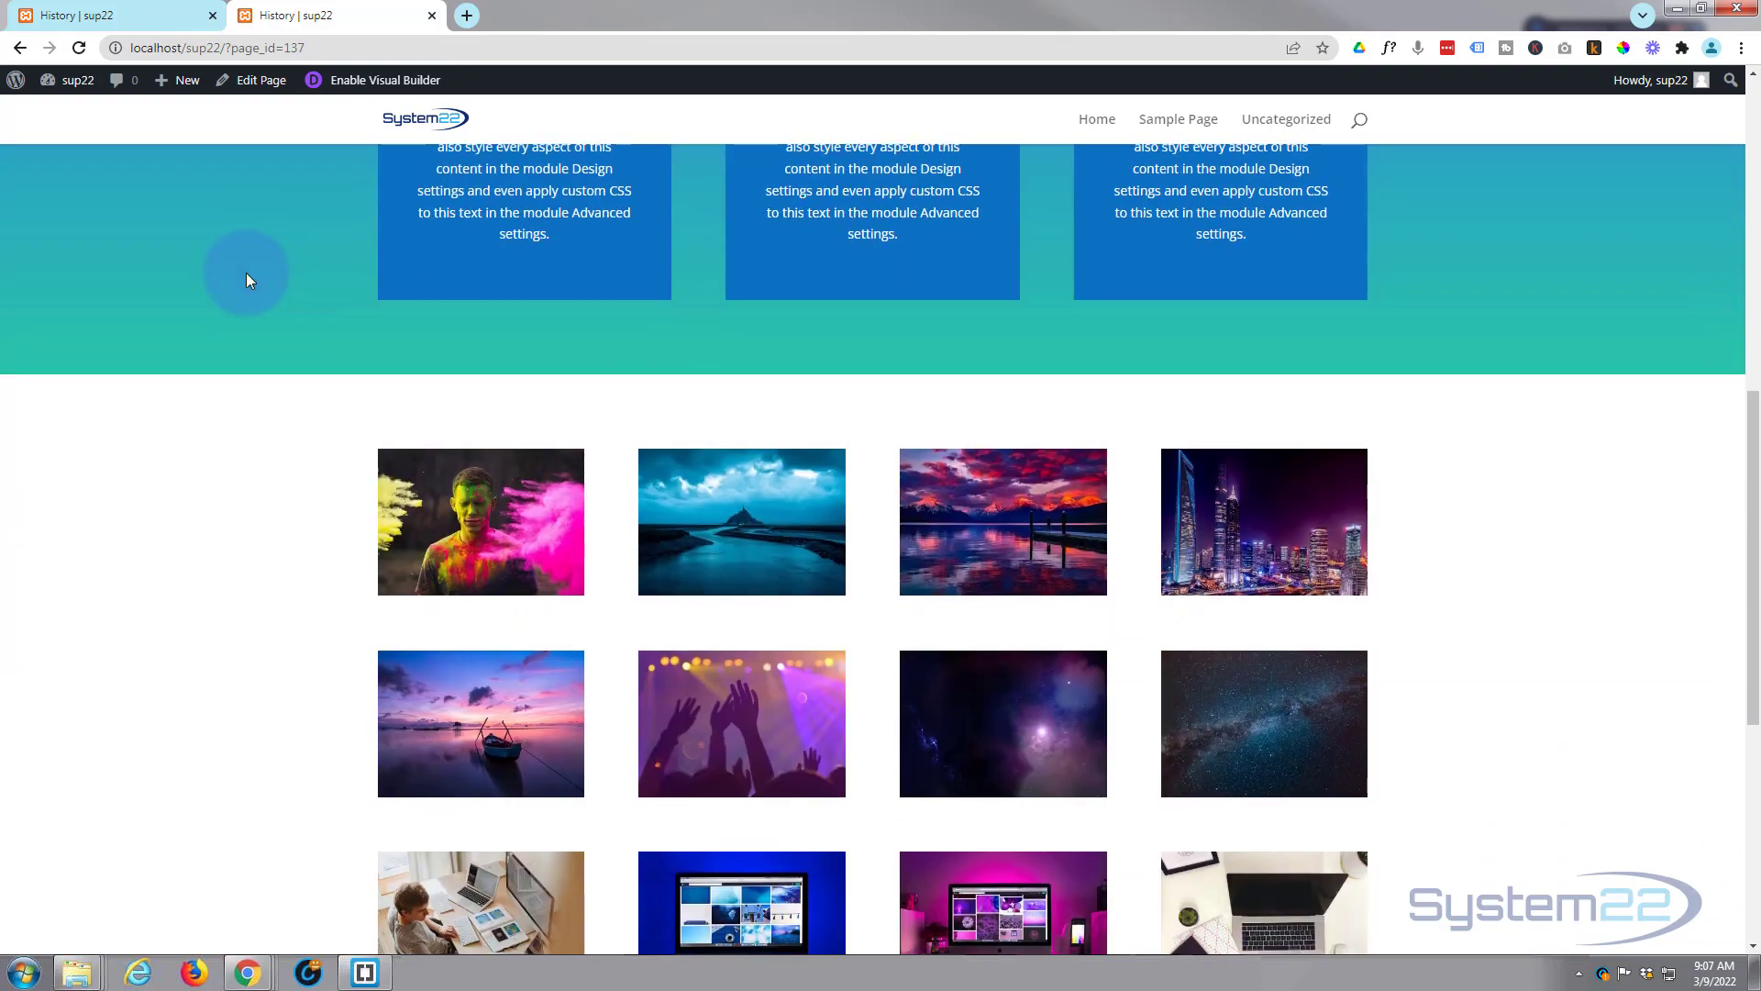
pyautogui.scroll(-3, 246, 272)
pyautogui.scroll(6, 246, 272)
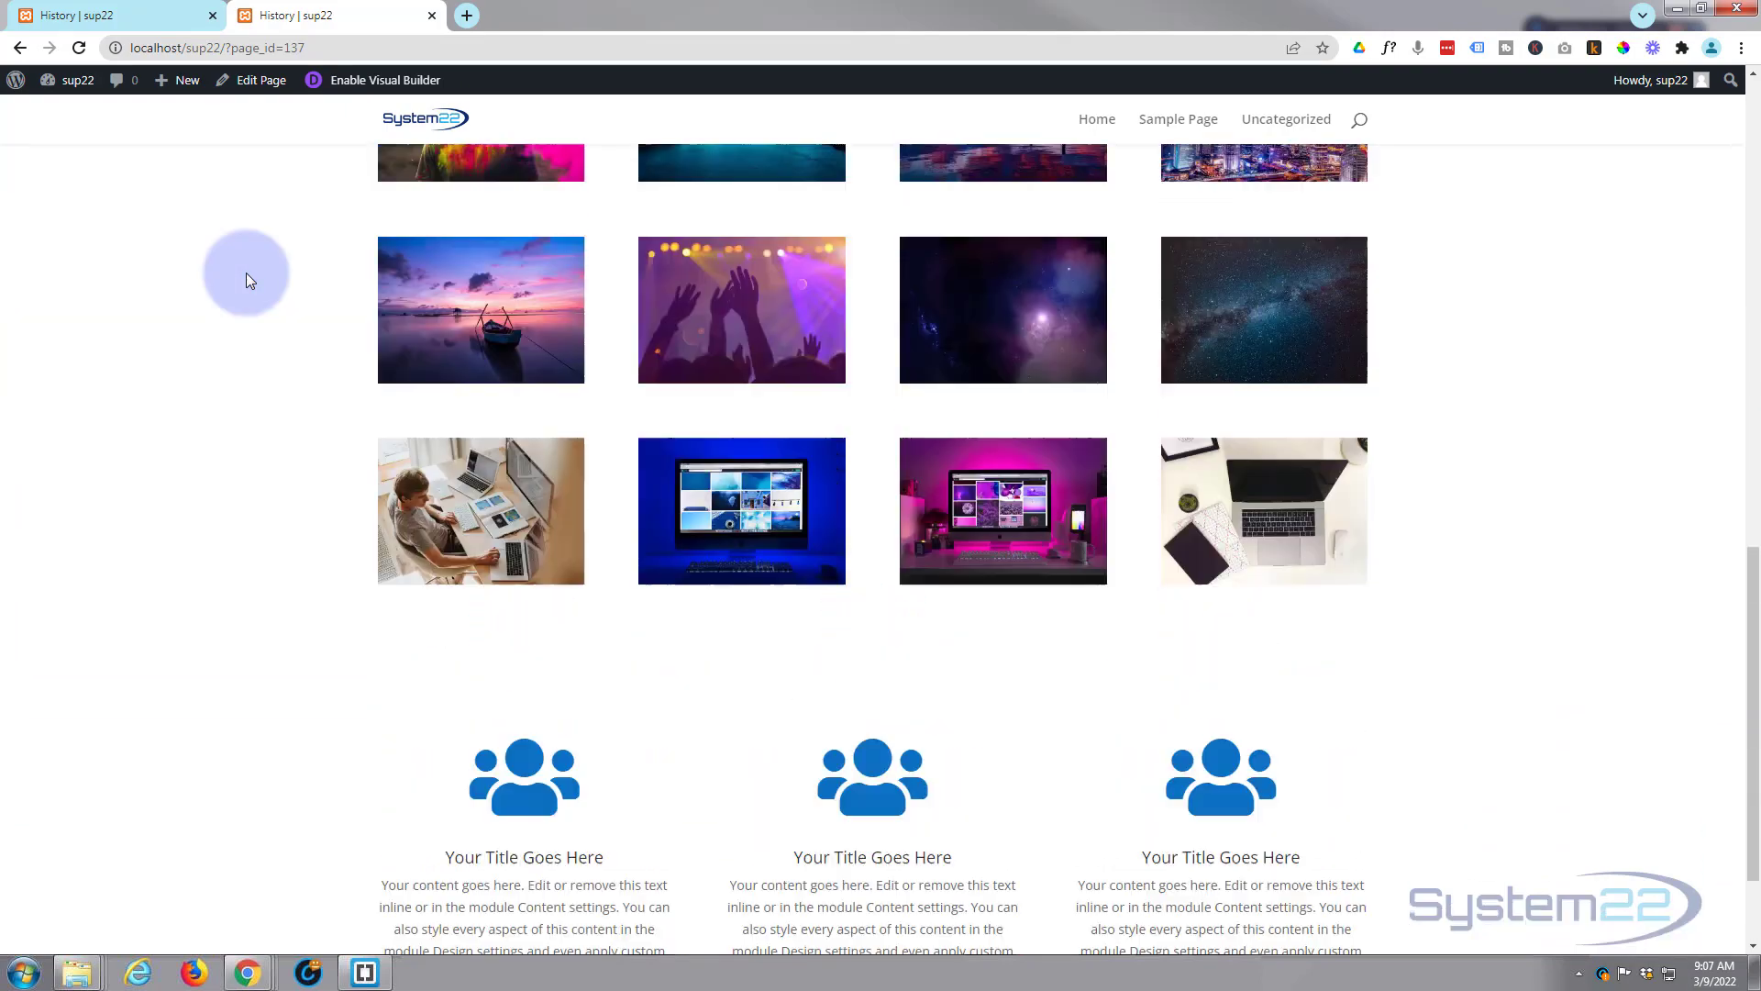
pyautogui.scroll(10, 246, 272)
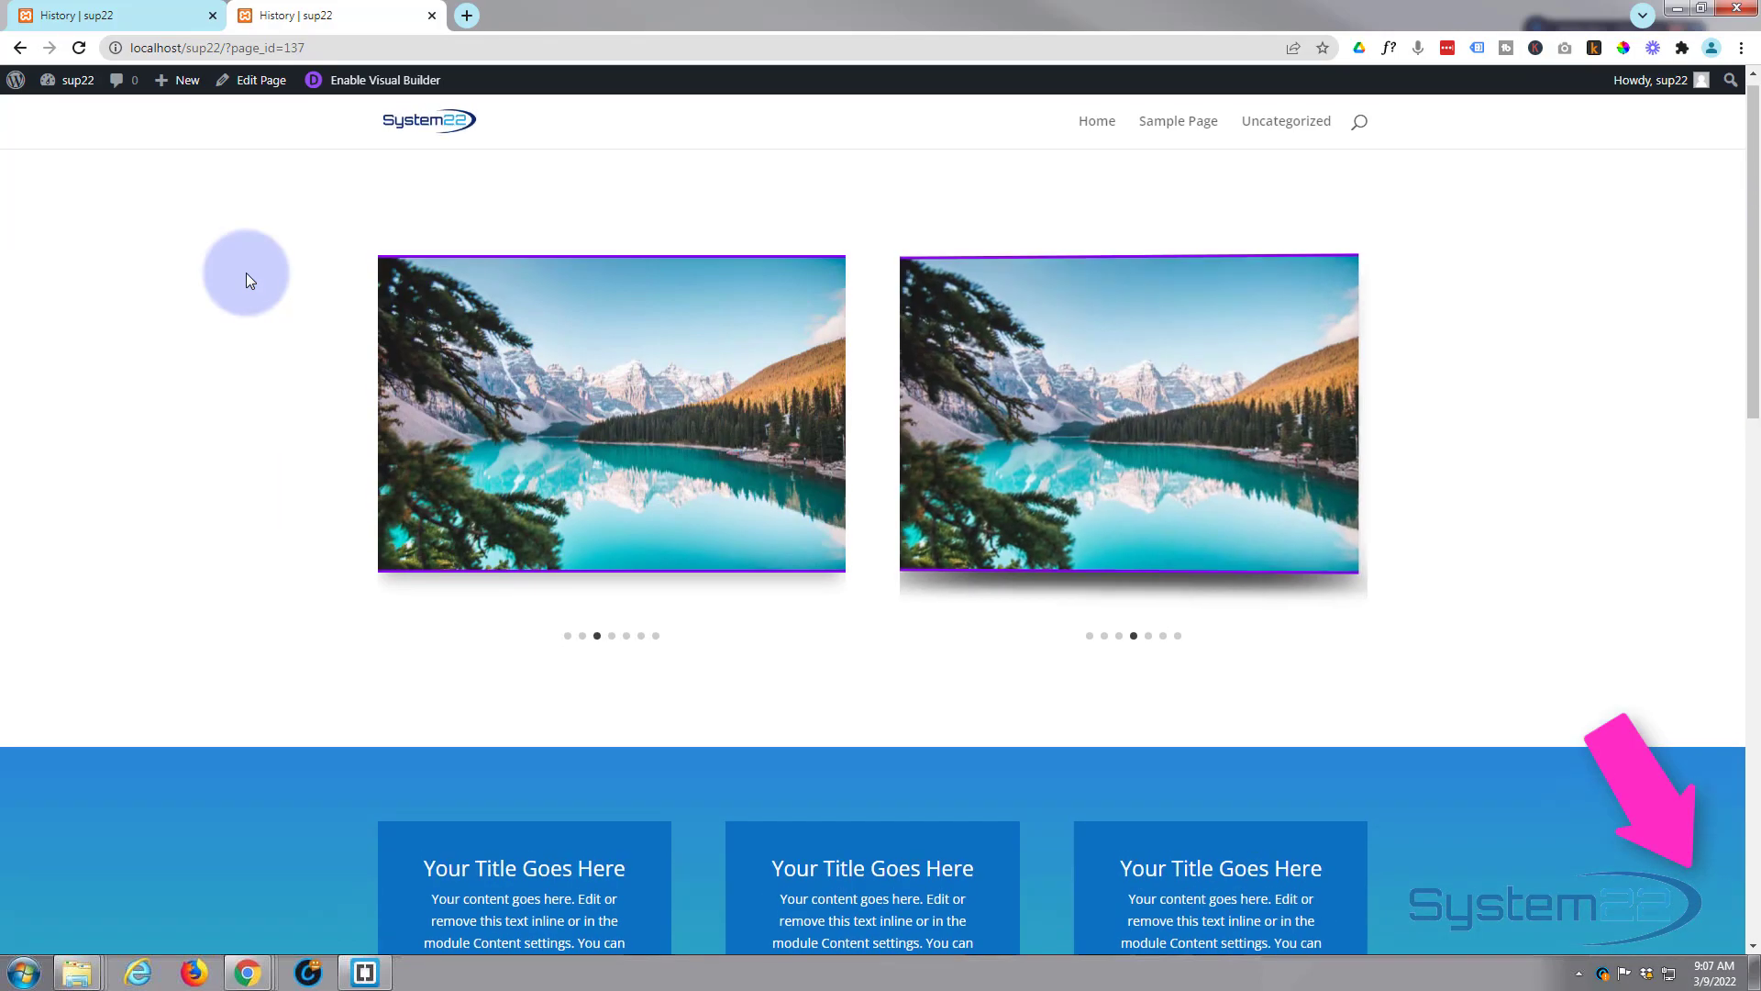